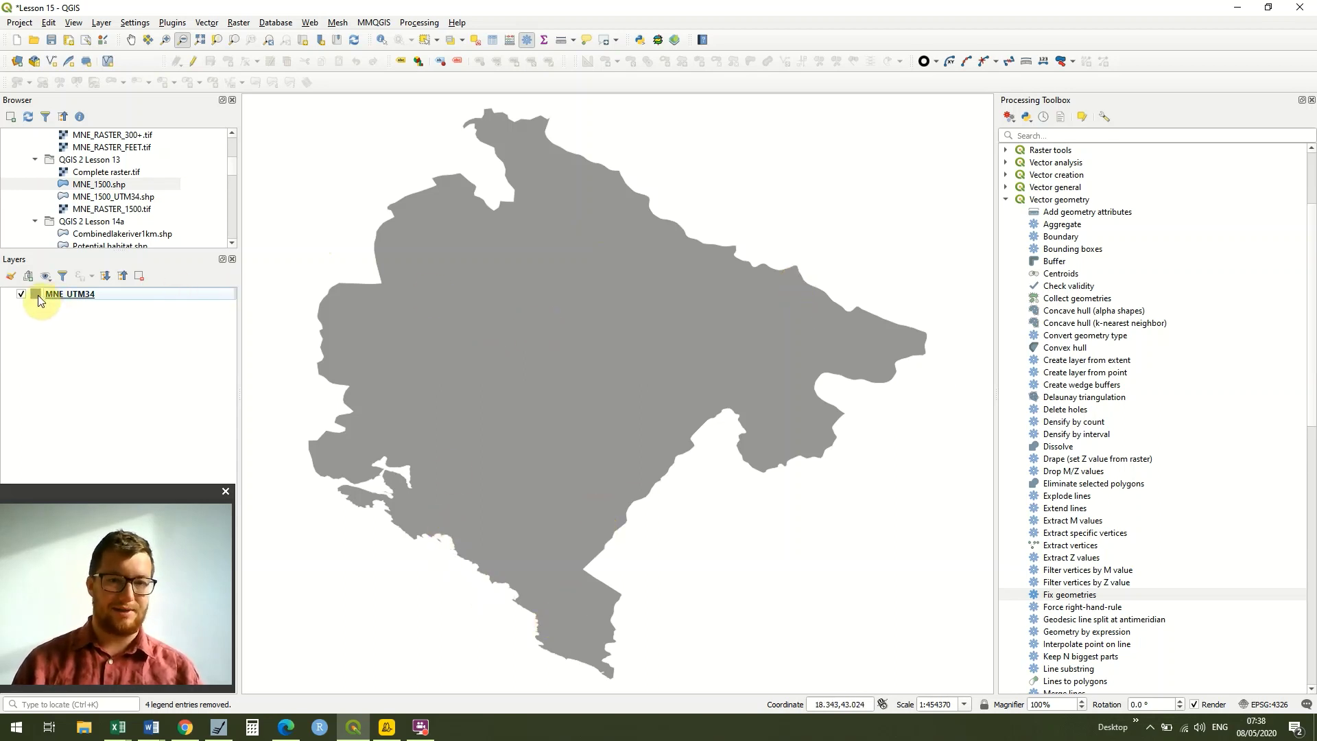
Step: Scroll the Browser down toward the QGIS Lesson 7 folder
mouse_move(38, 296)
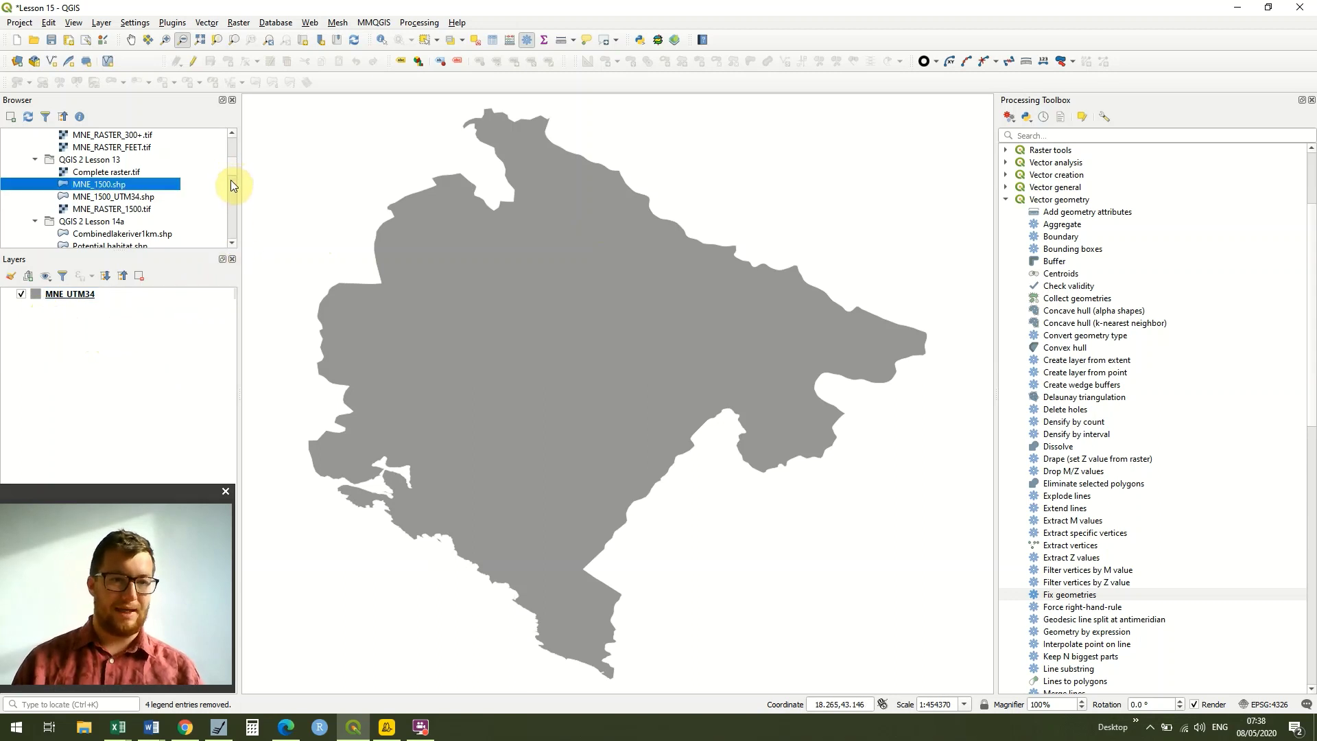
scroll(230, 180, "down", 5)
scroll(232, 192, "down", 3)
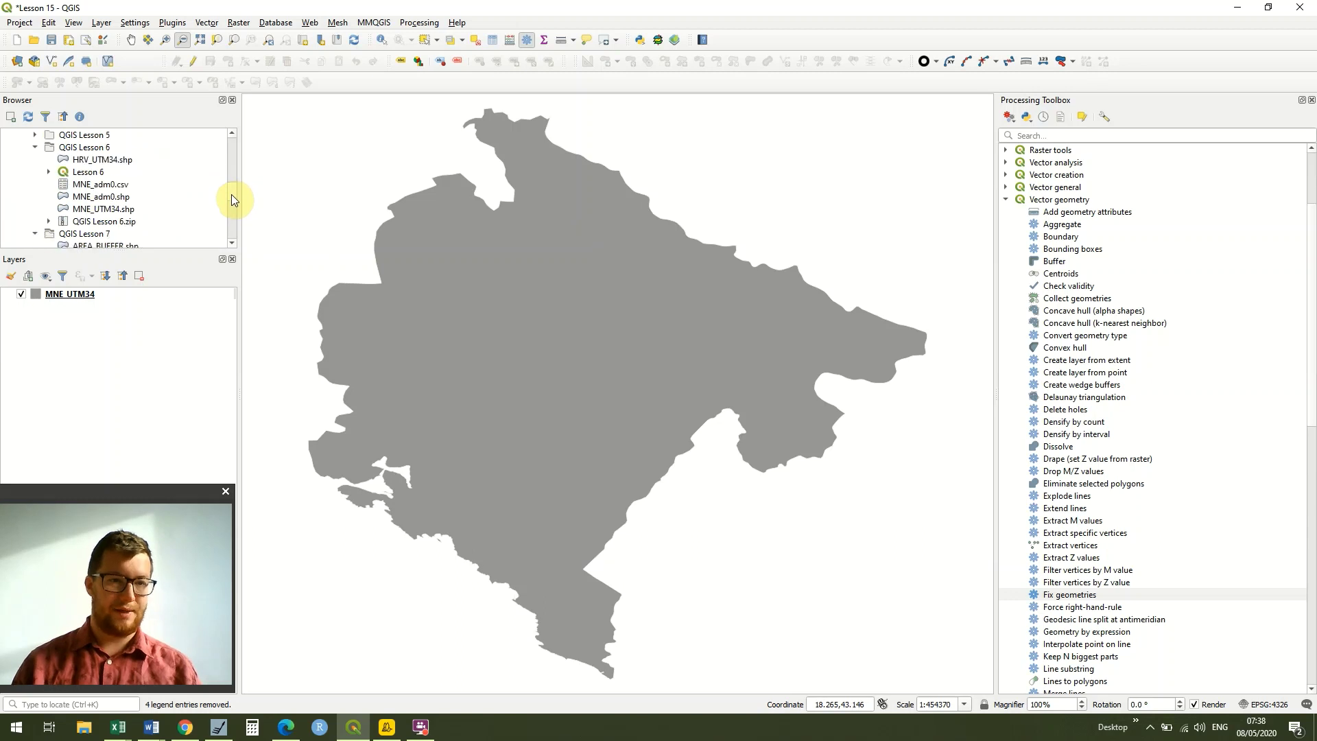
scroll(231, 198, "down", 1)
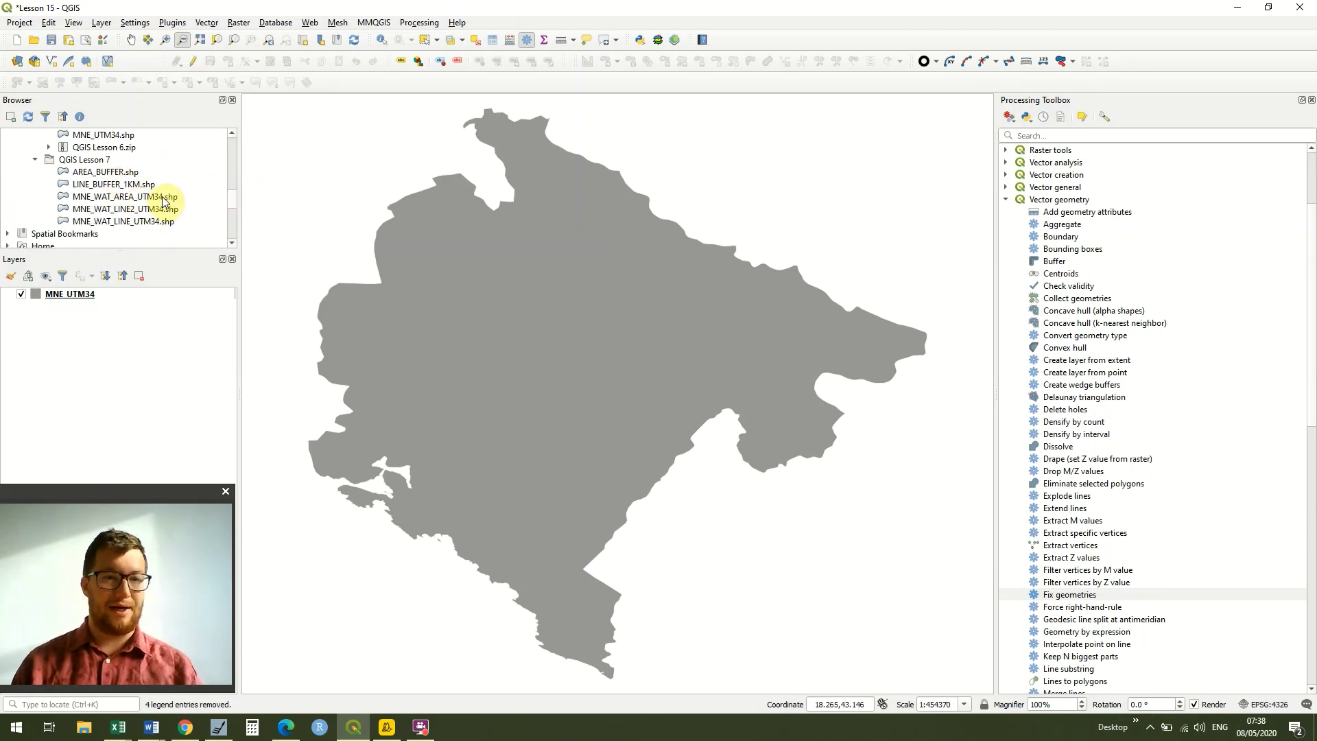
Step: Add MNE_WAT_AREA_UTM34.shp and MNE_WAT_LINE2_UTM34.shp to the Layers panel
left_click_drag(131, 200, 112, 335)
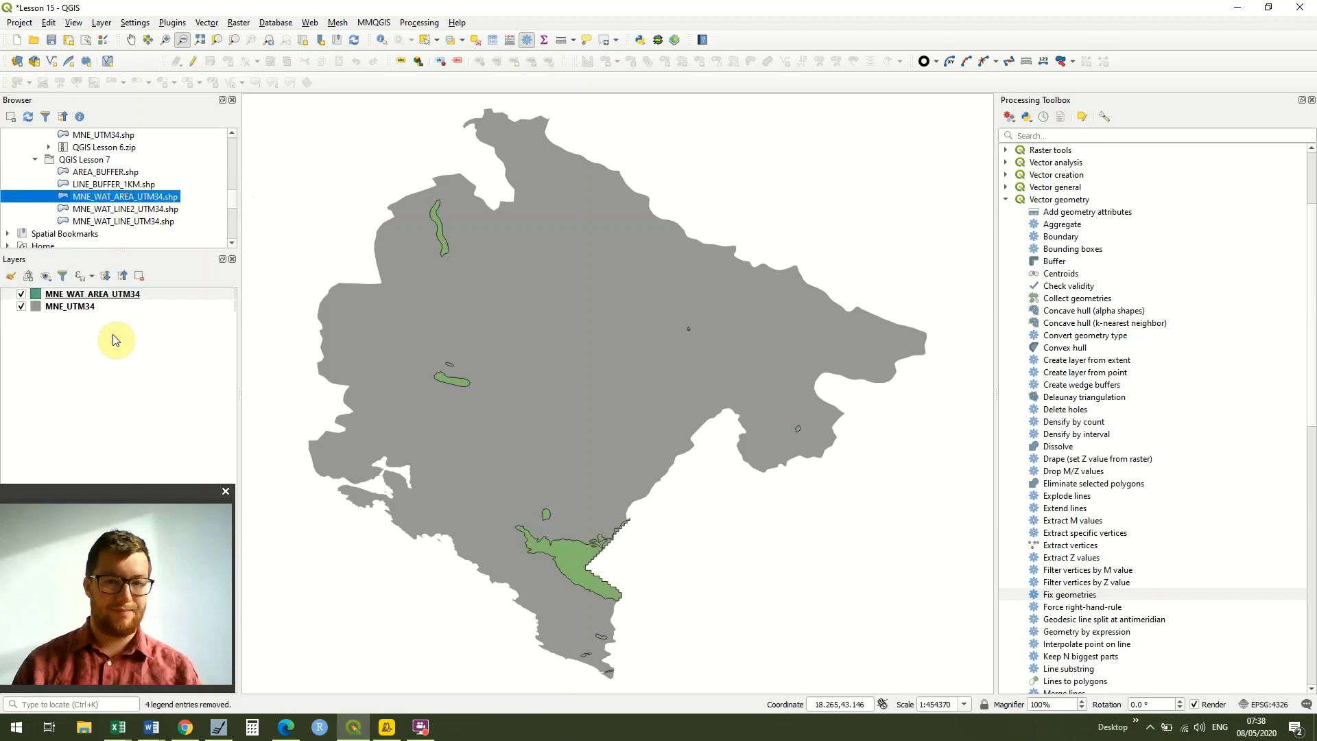
left_click(126, 209)
left_click_drag(125, 208, 55, 299)
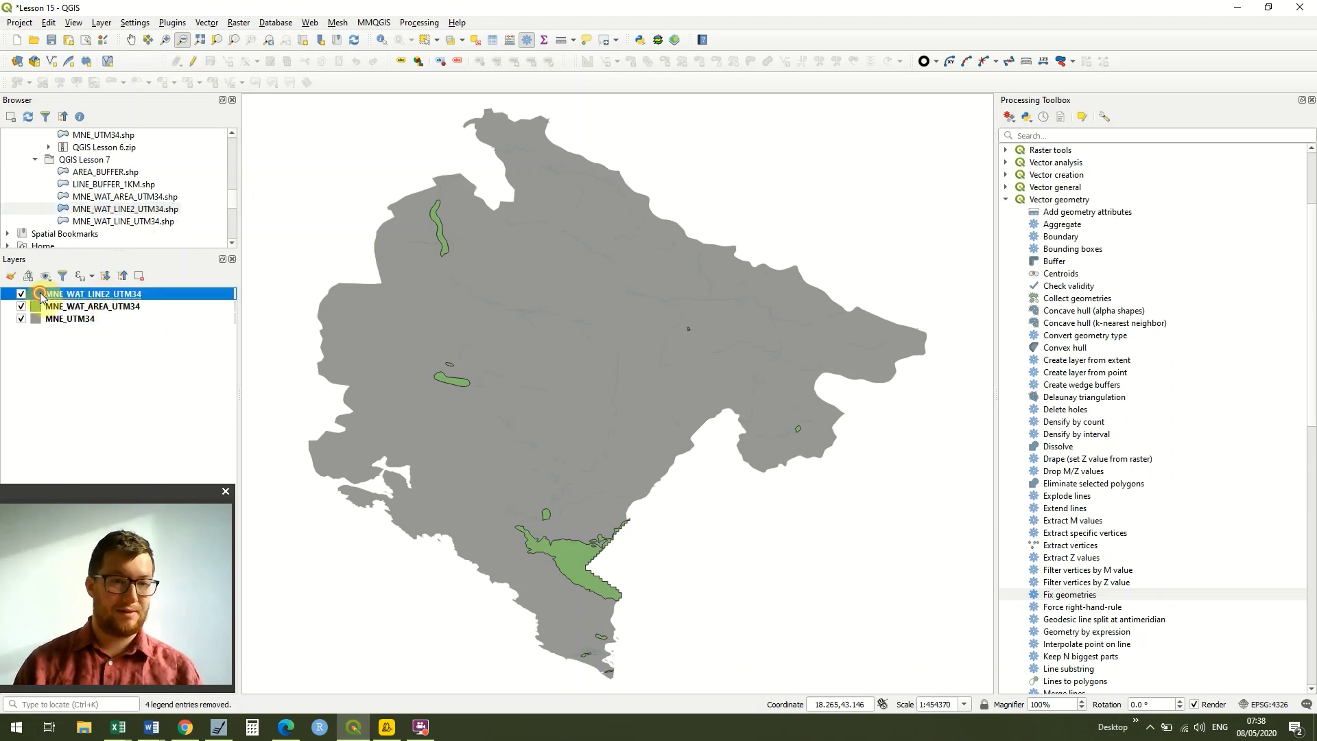
Step: Style MNE_WAT_LINE2_UTM34 with the simple blue line symbol
left_click(40, 297)
double_click(39, 297)
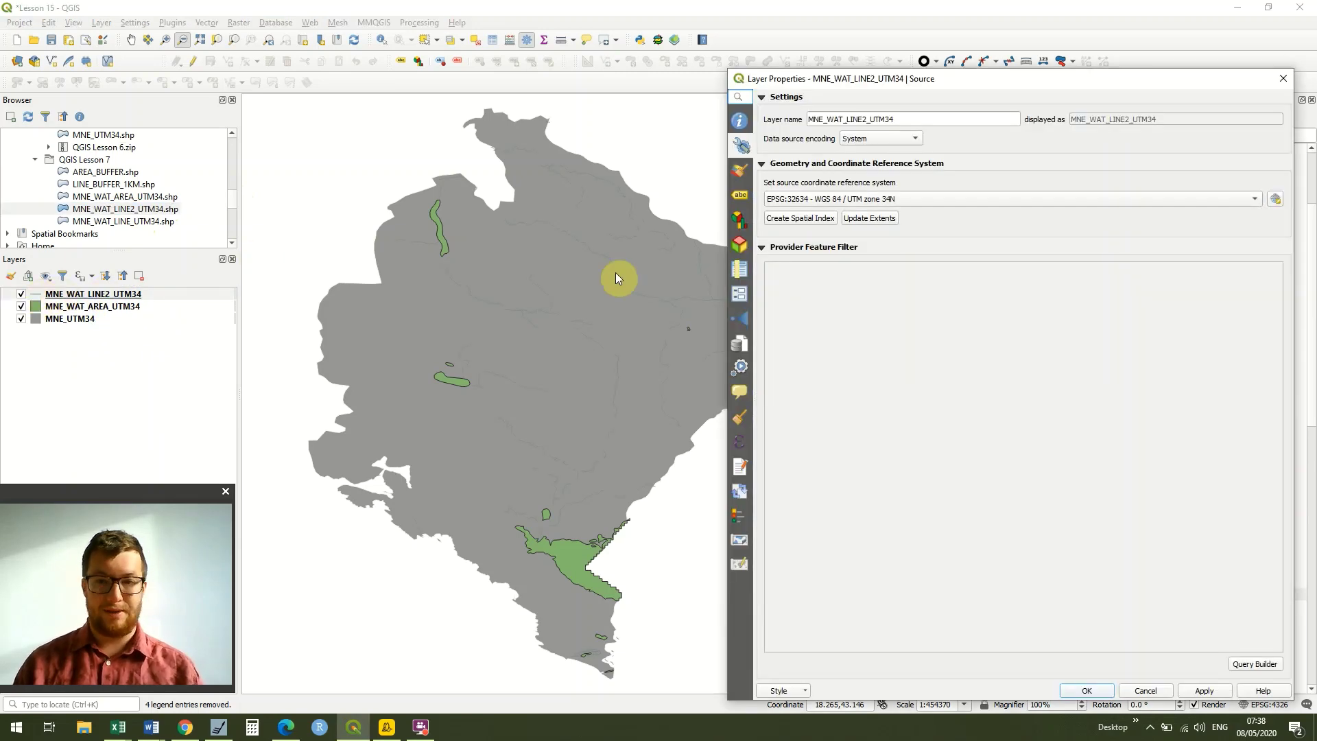
left_click(739, 172)
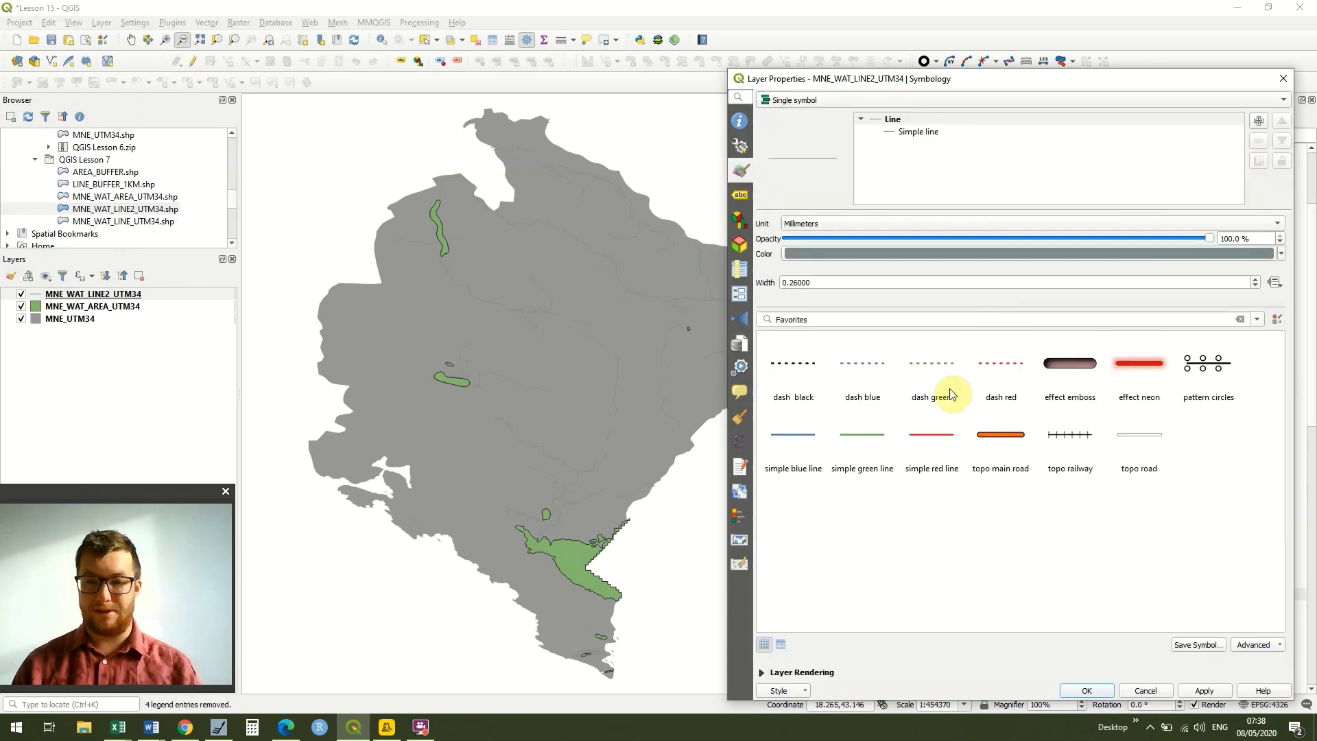
left_click(1204, 691)
left_click(1104, 692)
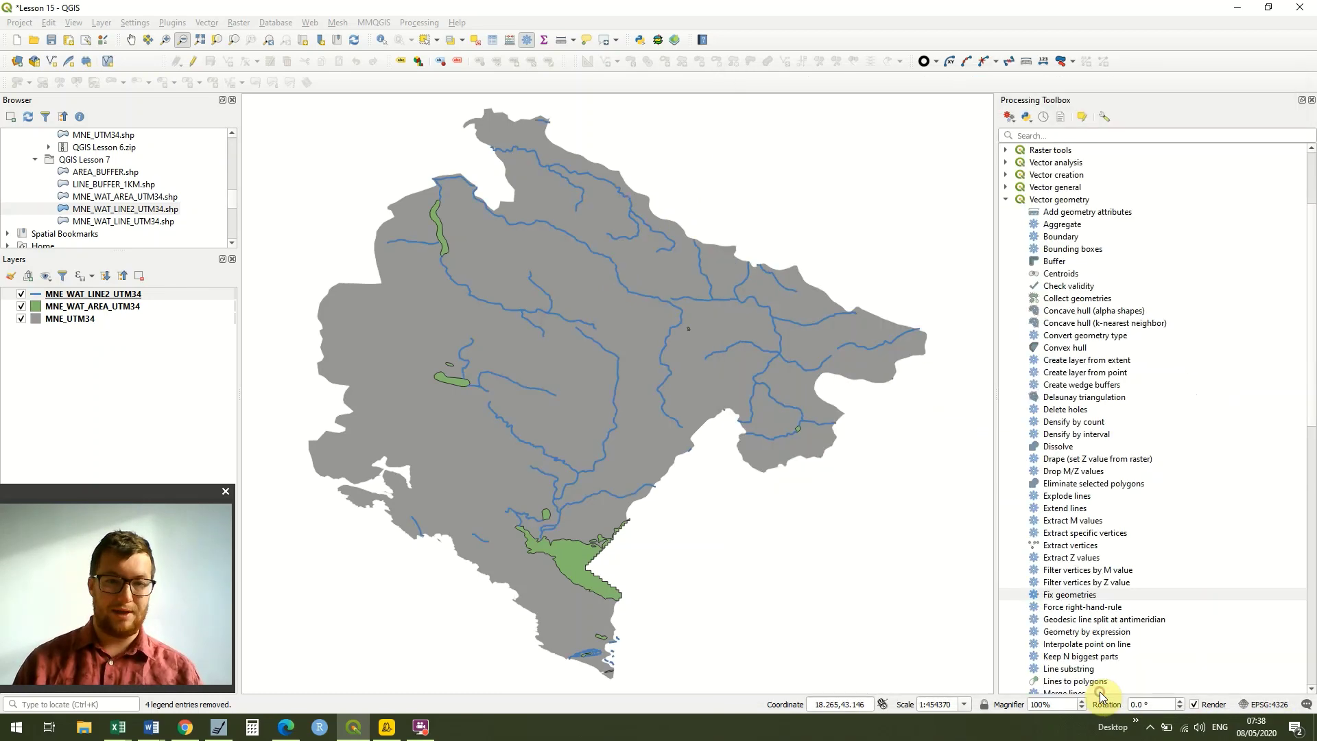
Step: Give MNE_WAT_AREA_UTM34 a simple blue fill
left_click(47, 308)
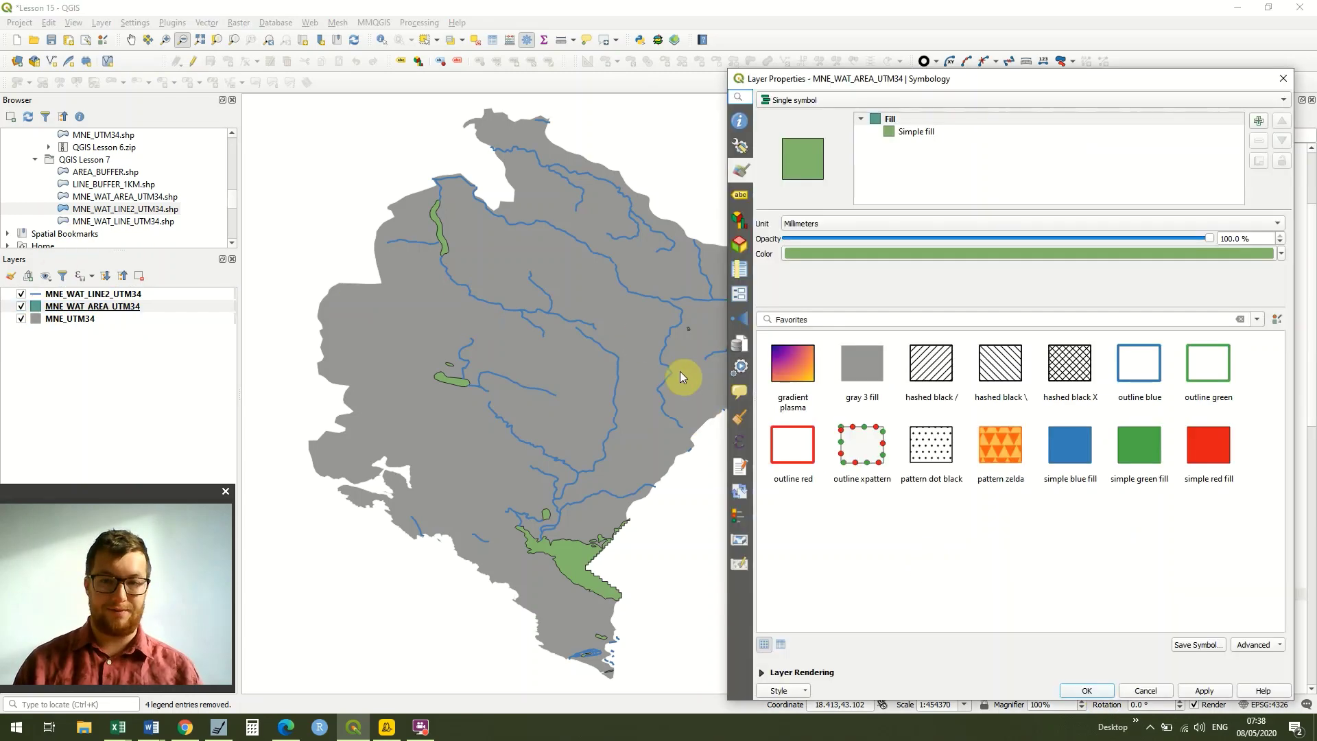
left_click(1101, 464)
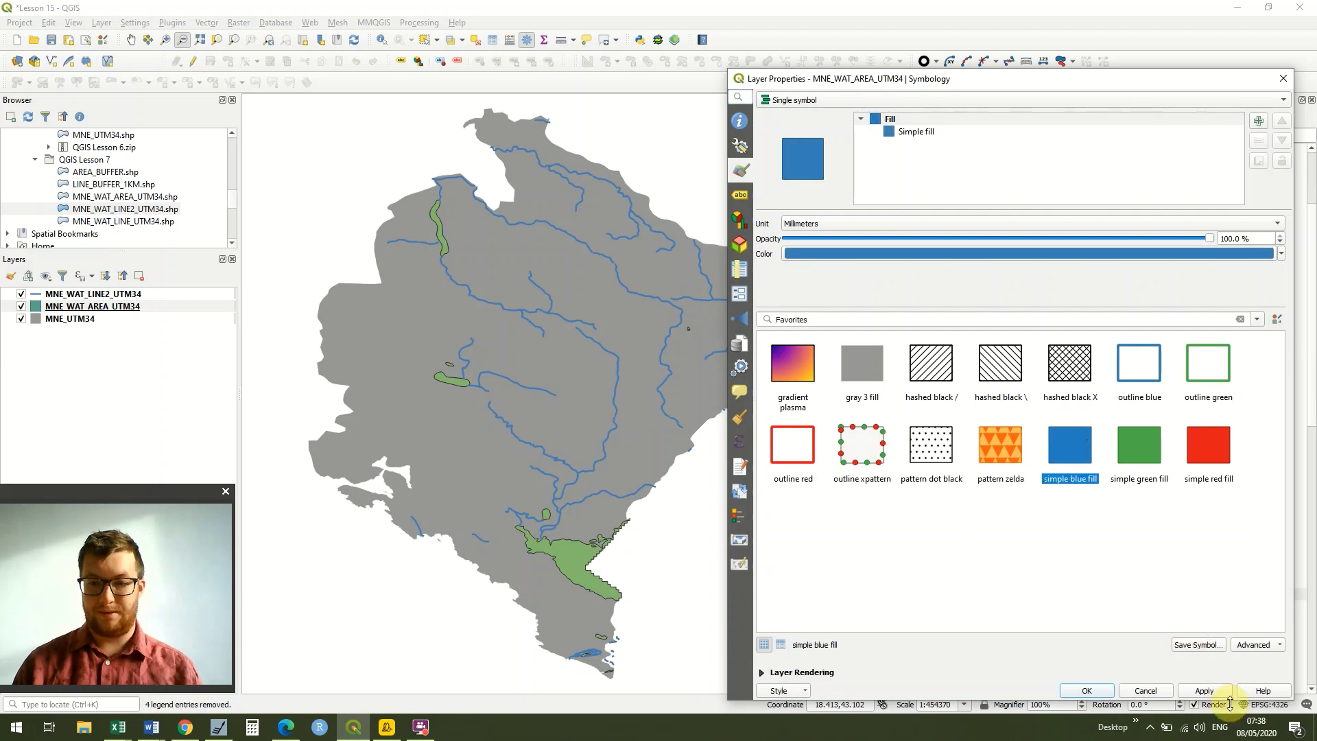
left_click(1227, 691)
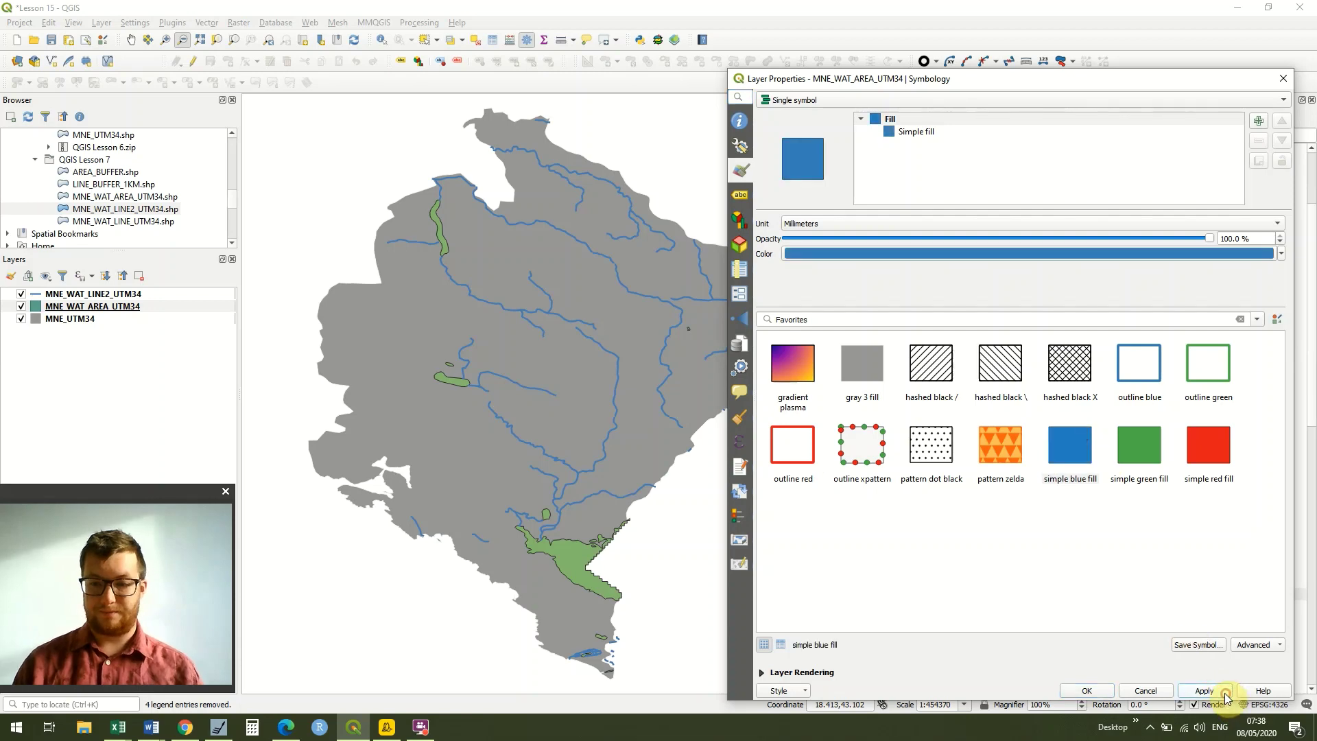
left_click(1084, 691)
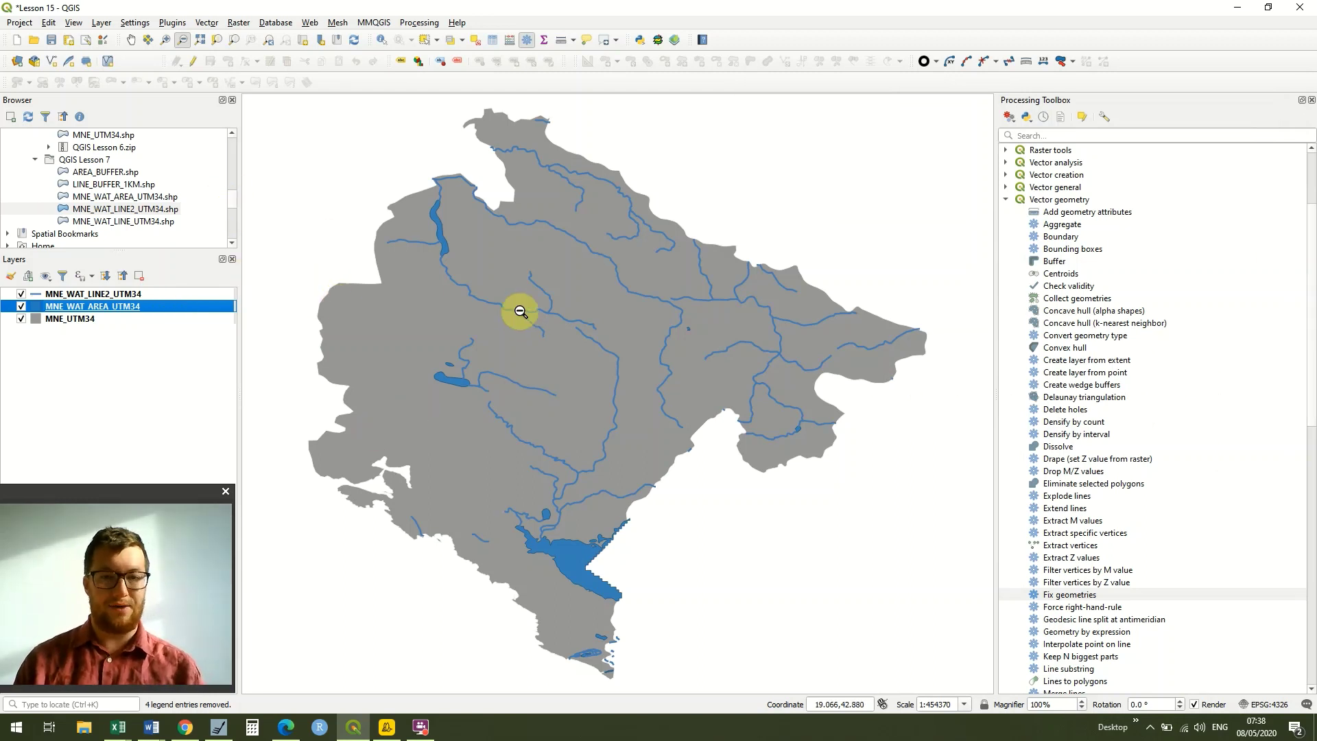
Step: Browse to QGIS 2 Lesson 14a and add Combinedlakeriver1km.shp to the layers
left_click(233, 200)
scroll(231, 180, "down", 10)
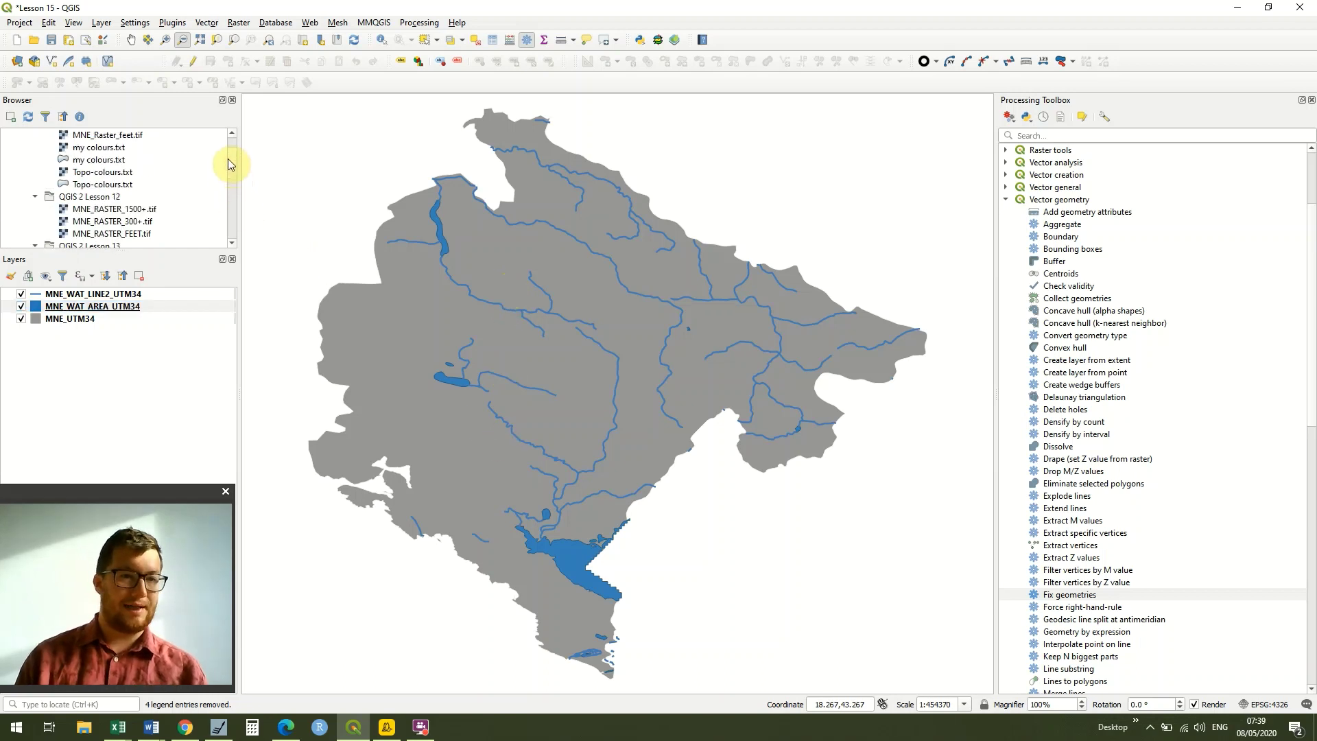
scroll(228, 163, "down", 5)
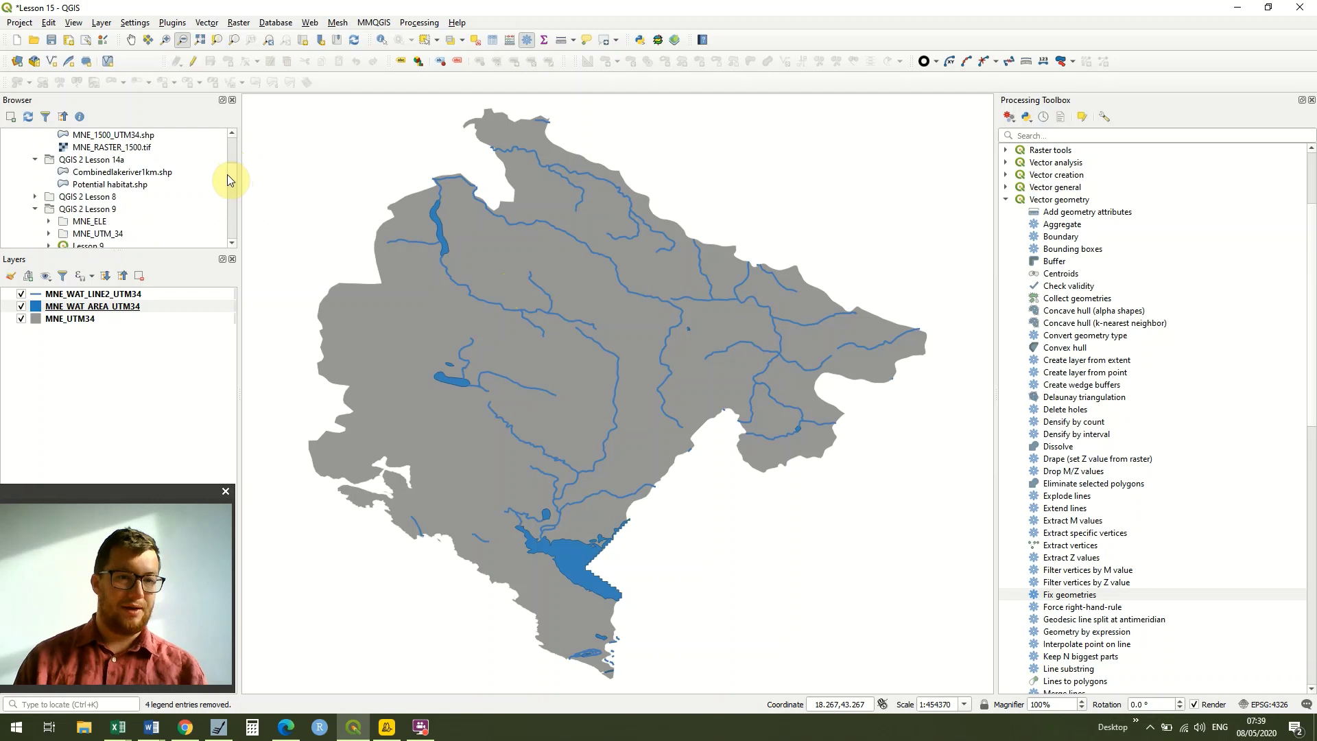
scroll(228, 177, "up", 1)
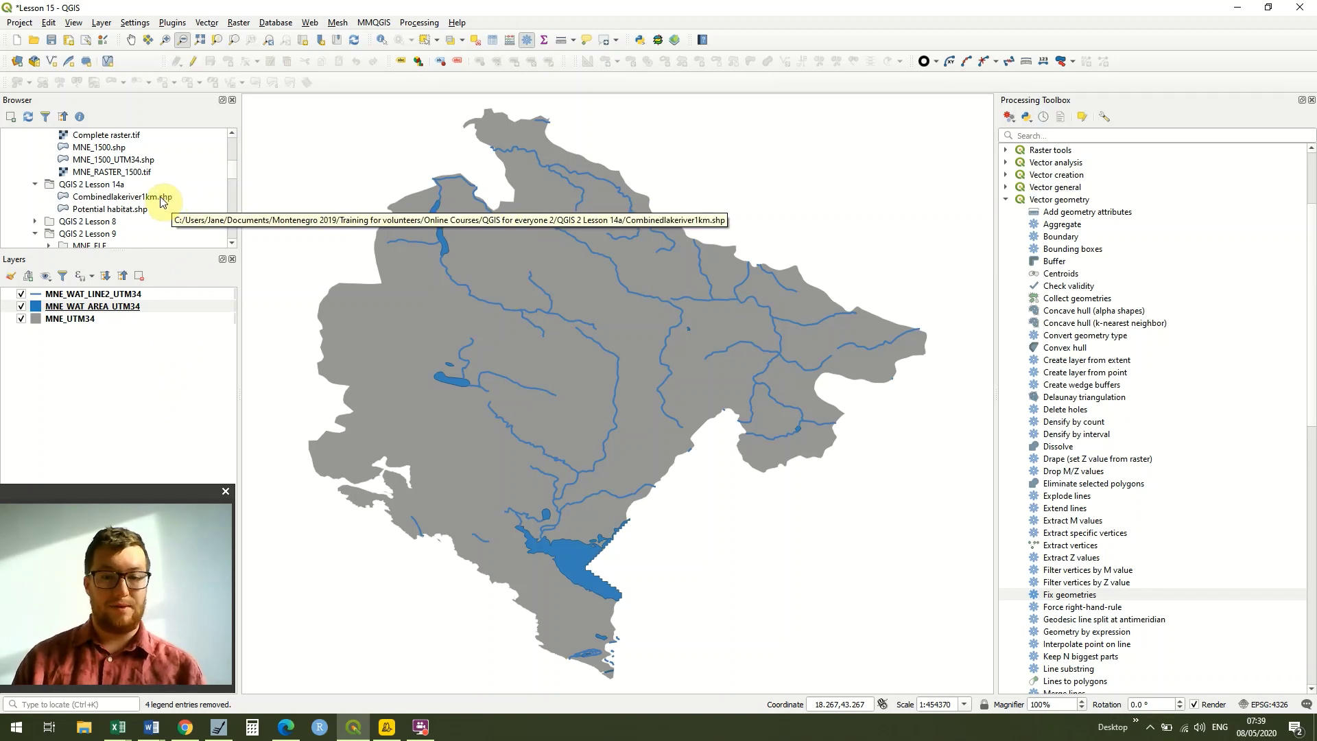
mouse_move(162, 200)
left_mouse_down()
mouse_move(161, 351)
mouse_move(161, 321)
mouse_move(109, 310)
mouse_move(109, 323)
left_mouse_up()
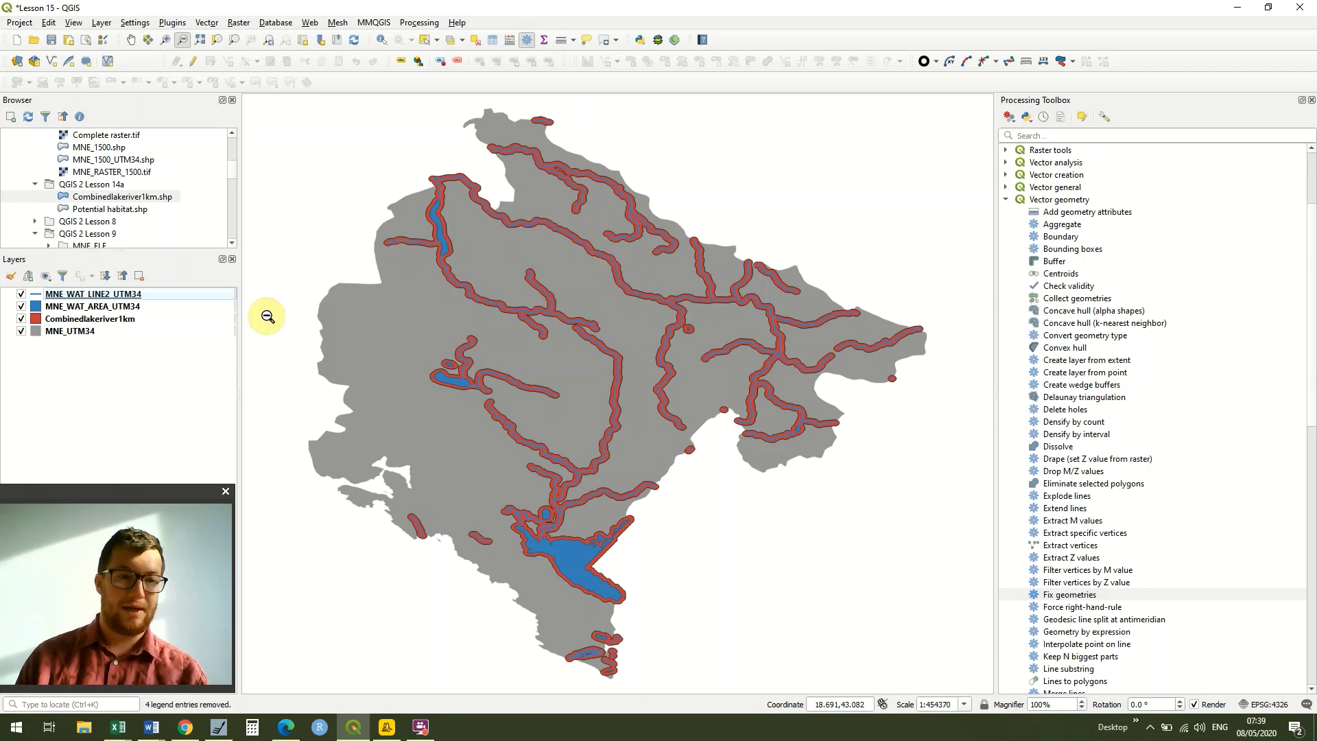
Step: Change the Combinedlakeriver1km fill to a recent blue colour and apply it
left_click(35, 323)
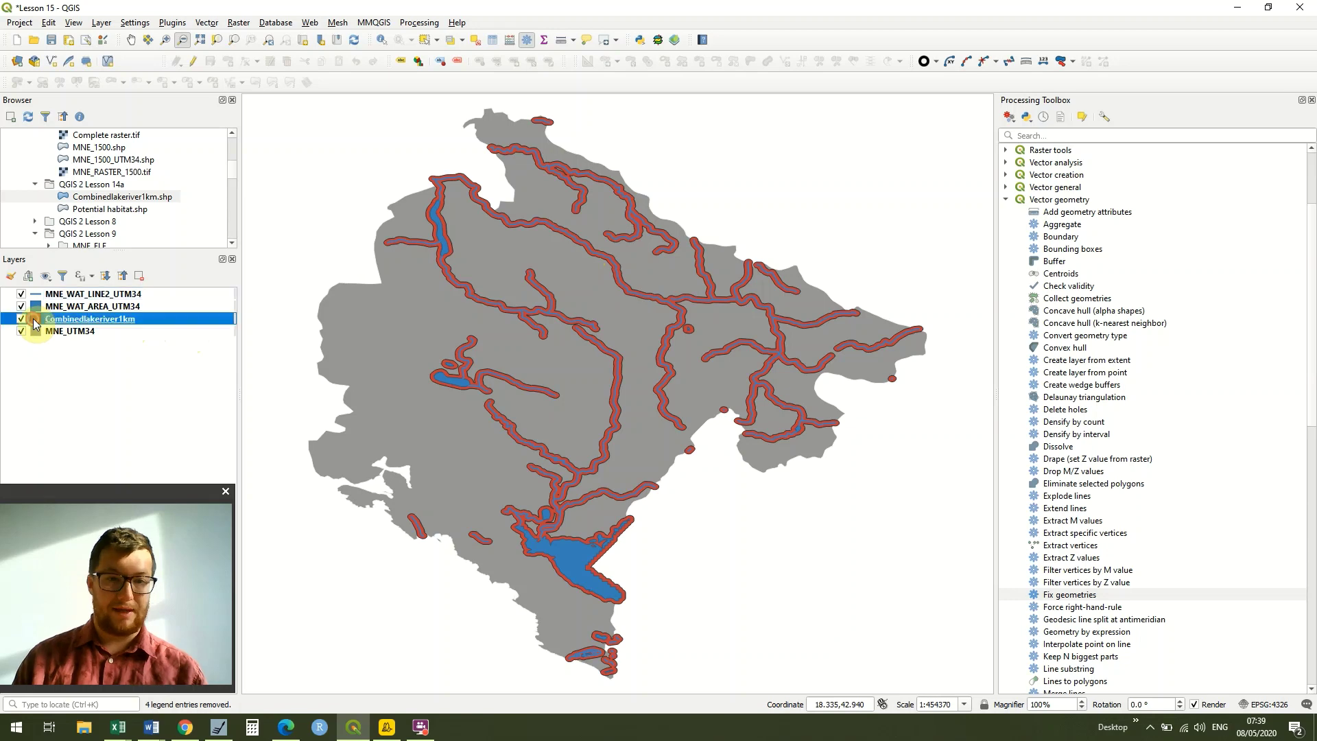
double_click(35, 324)
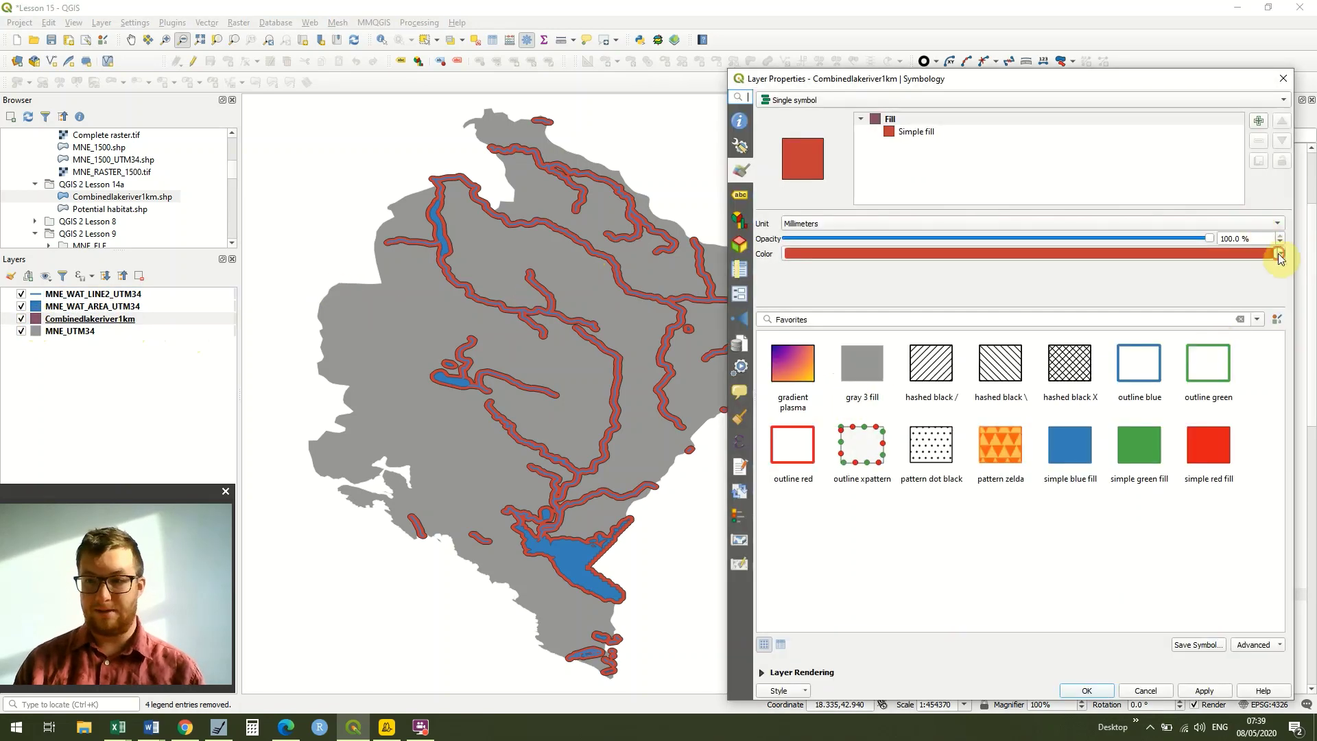
left_click(1279, 255)
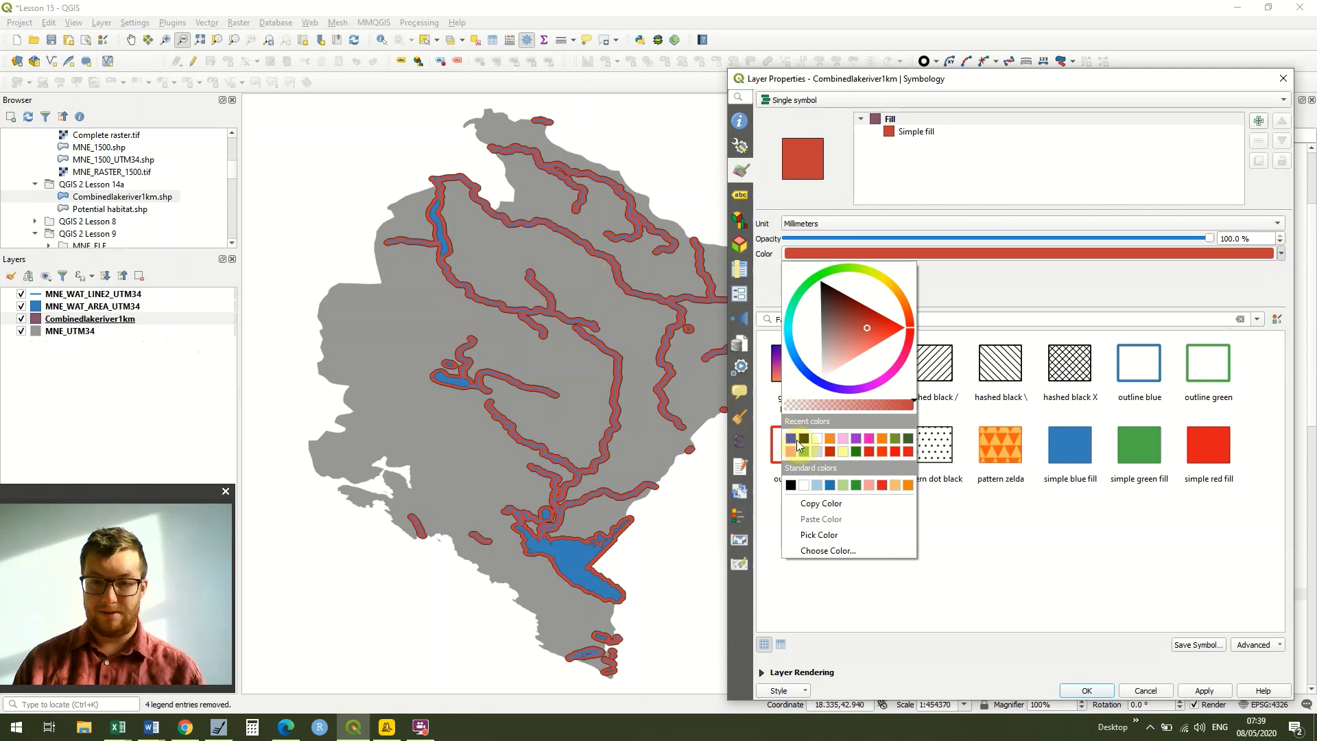
left_click(796, 441)
left_click(1205, 690)
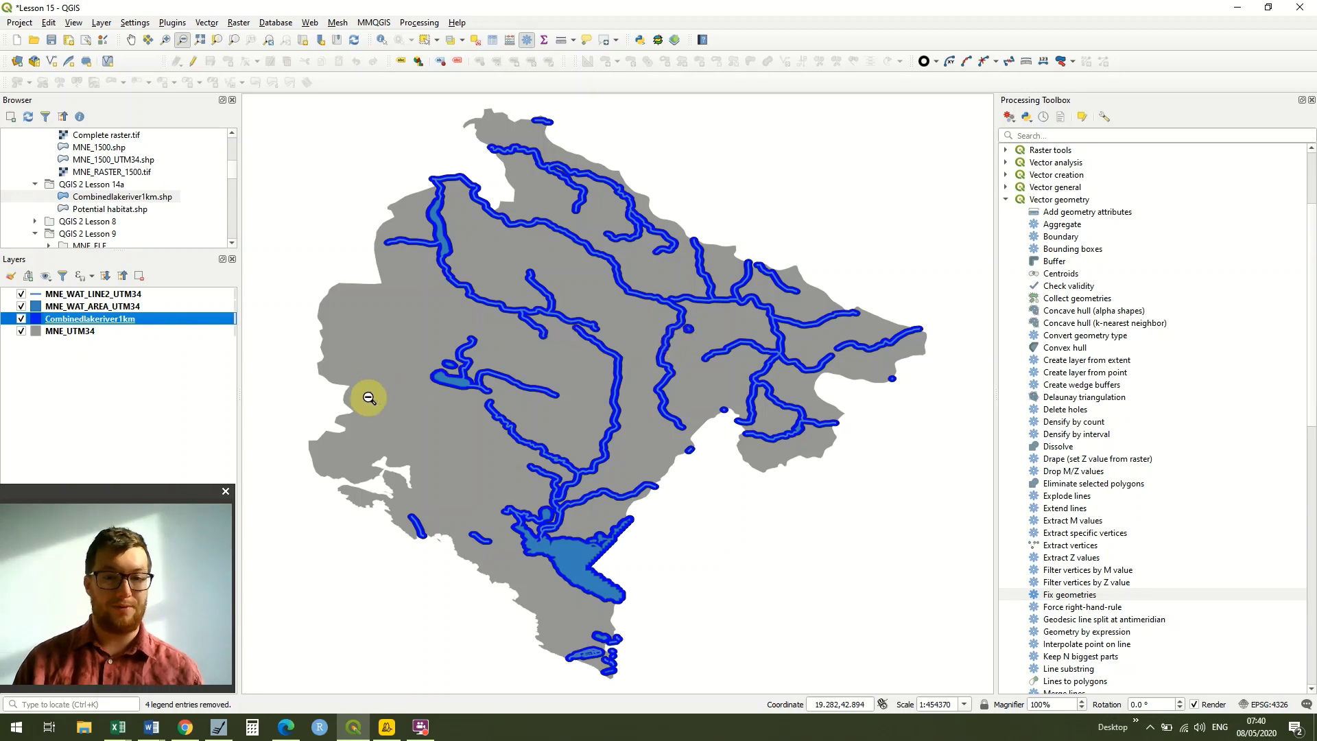
left_click(133, 419)
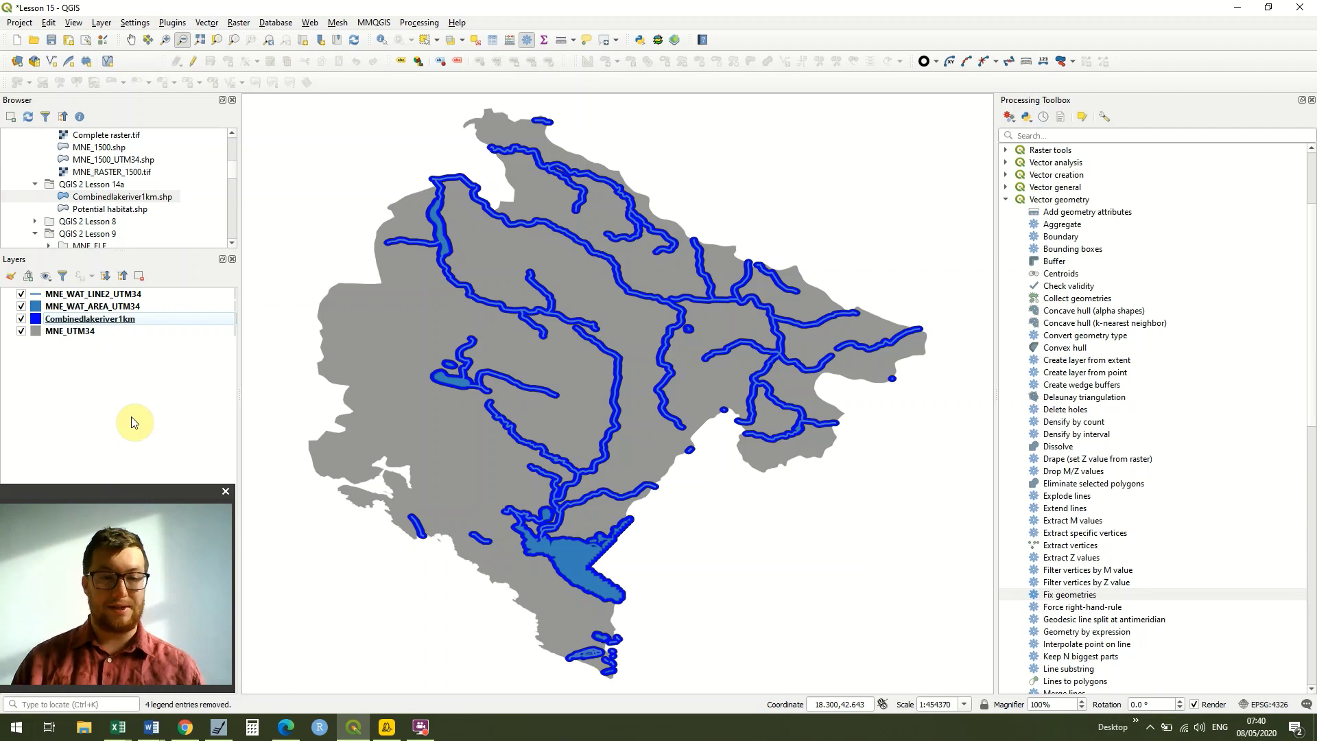
Step: Add the Complete raster layer and place it beneath the buffer layer
left_click(233, 133)
left_click(233, 133)
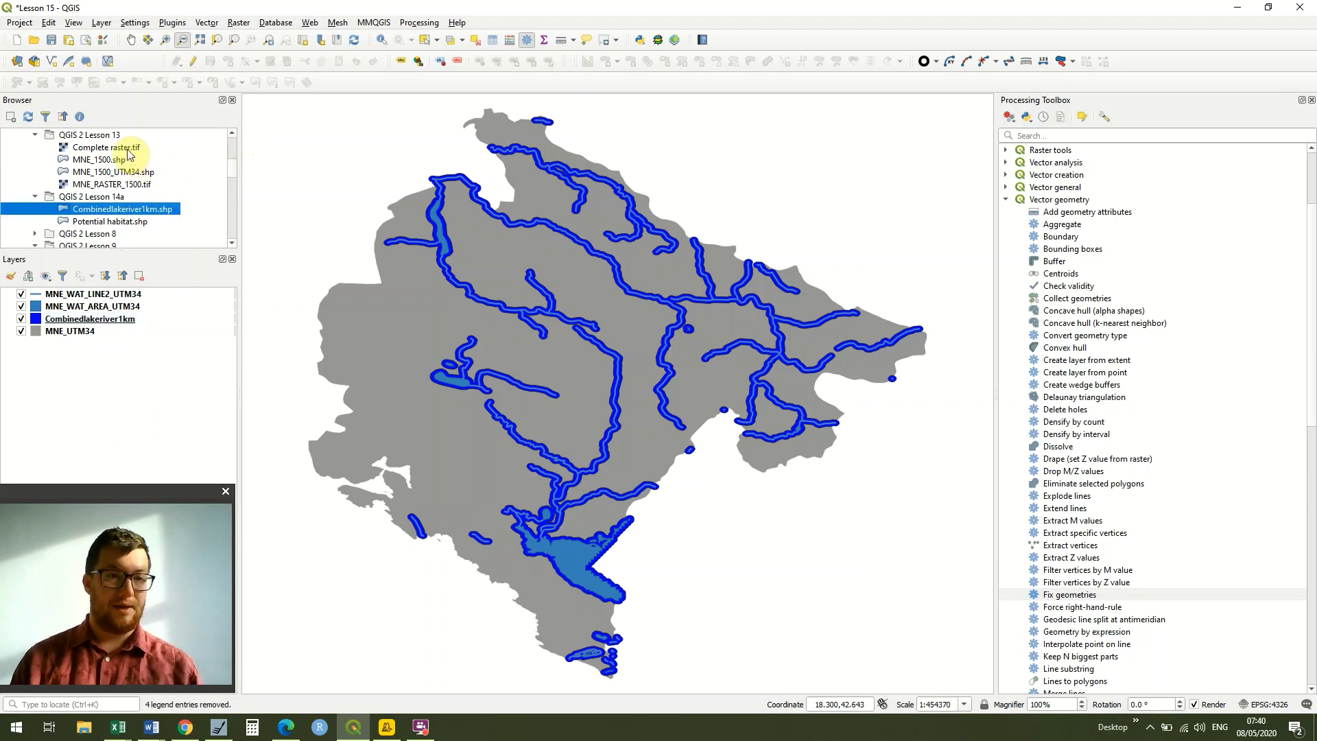
left_click_drag(128, 152, 117, 319)
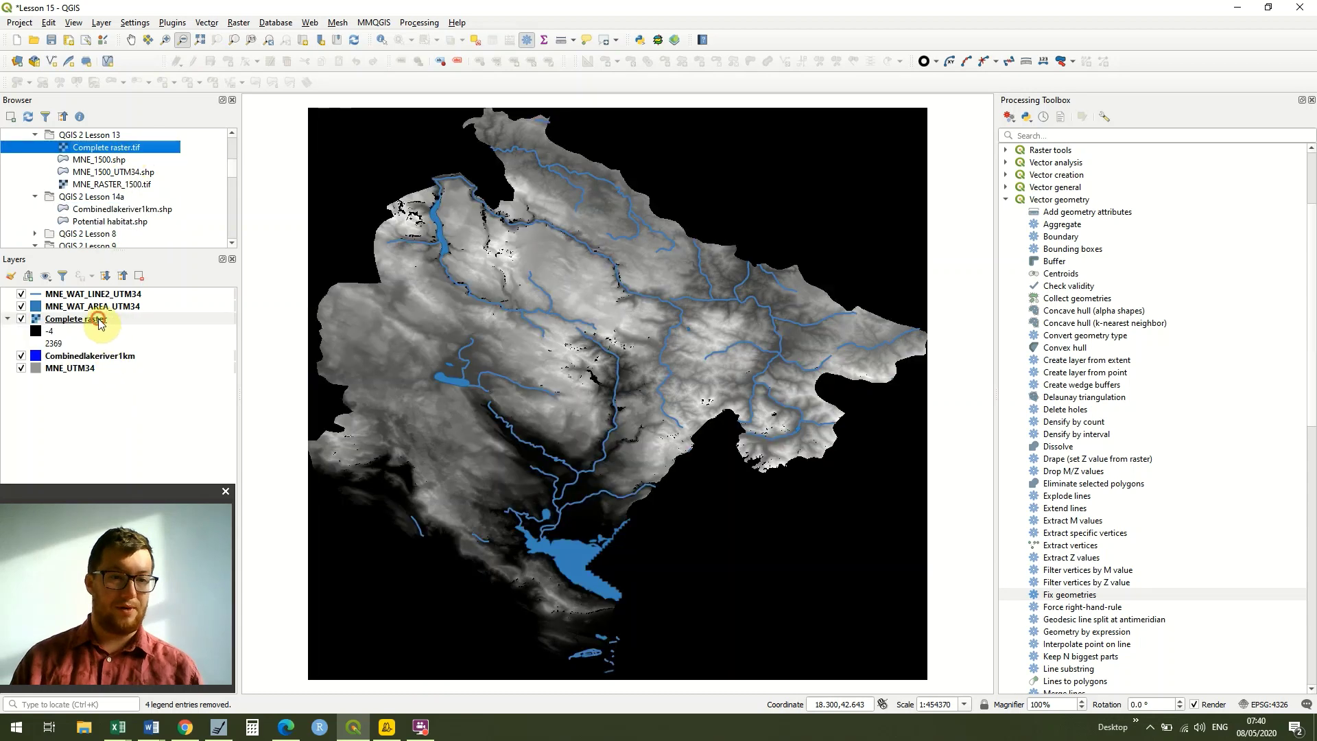
mouse_move(99, 322)
left_mouse_down()
mouse_move(113, 374)
mouse_move(96, 367)
left_mouse_up()
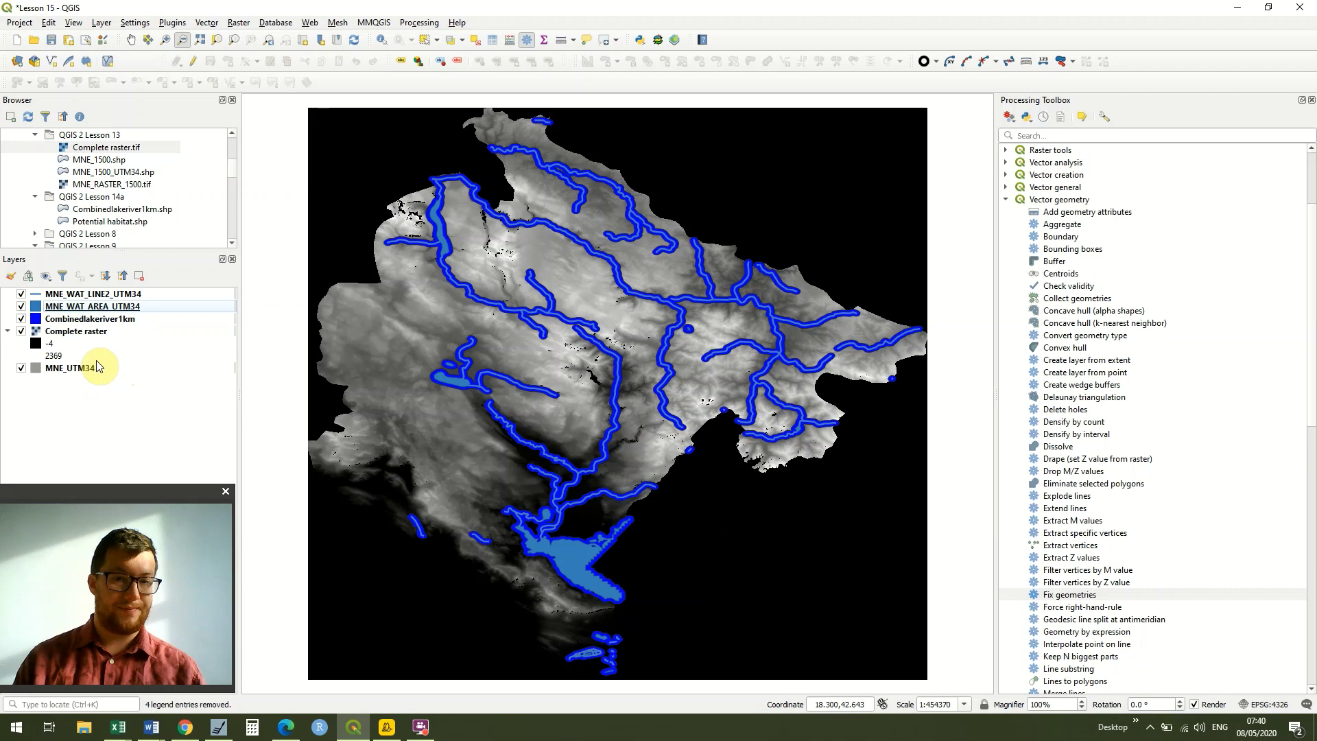
Step: Set 0 as an additional no data value in Complete raster's Transparency settings
double_click(49, 346)
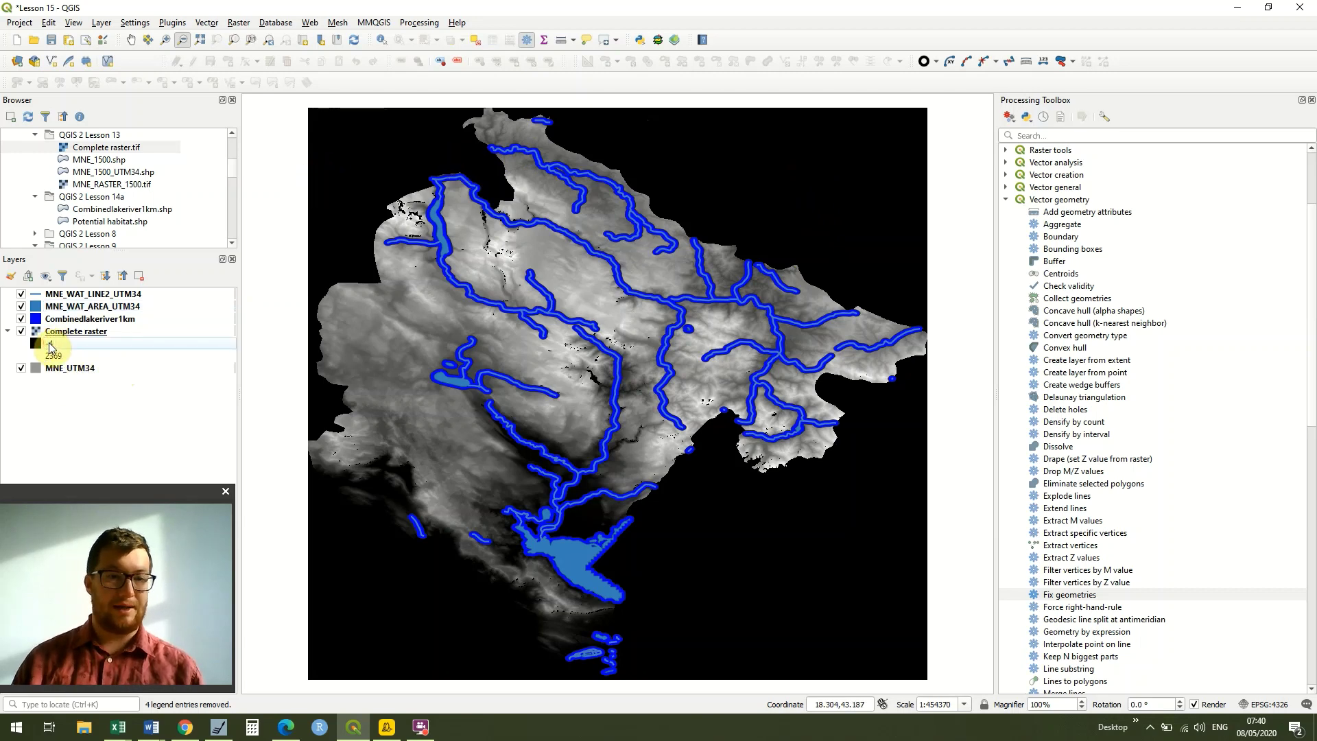
right_click(44, 332)
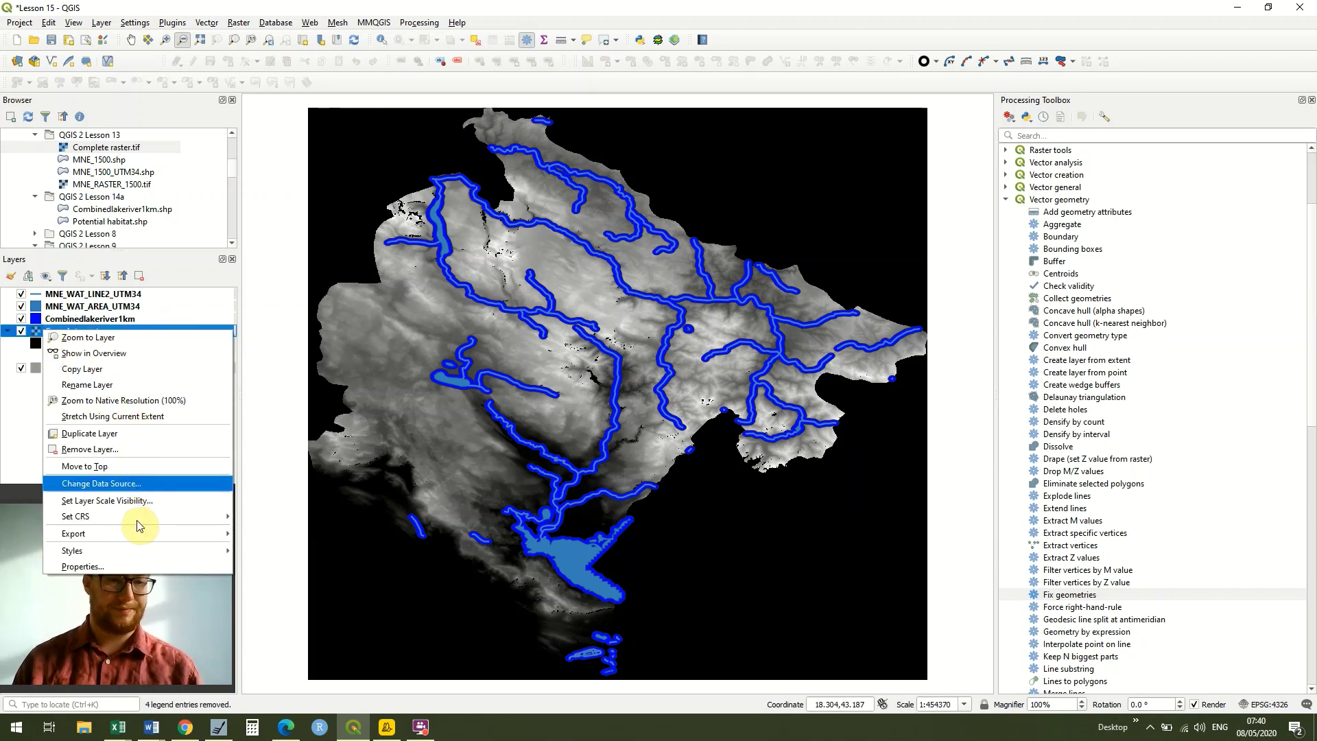
left_click(113, 567)
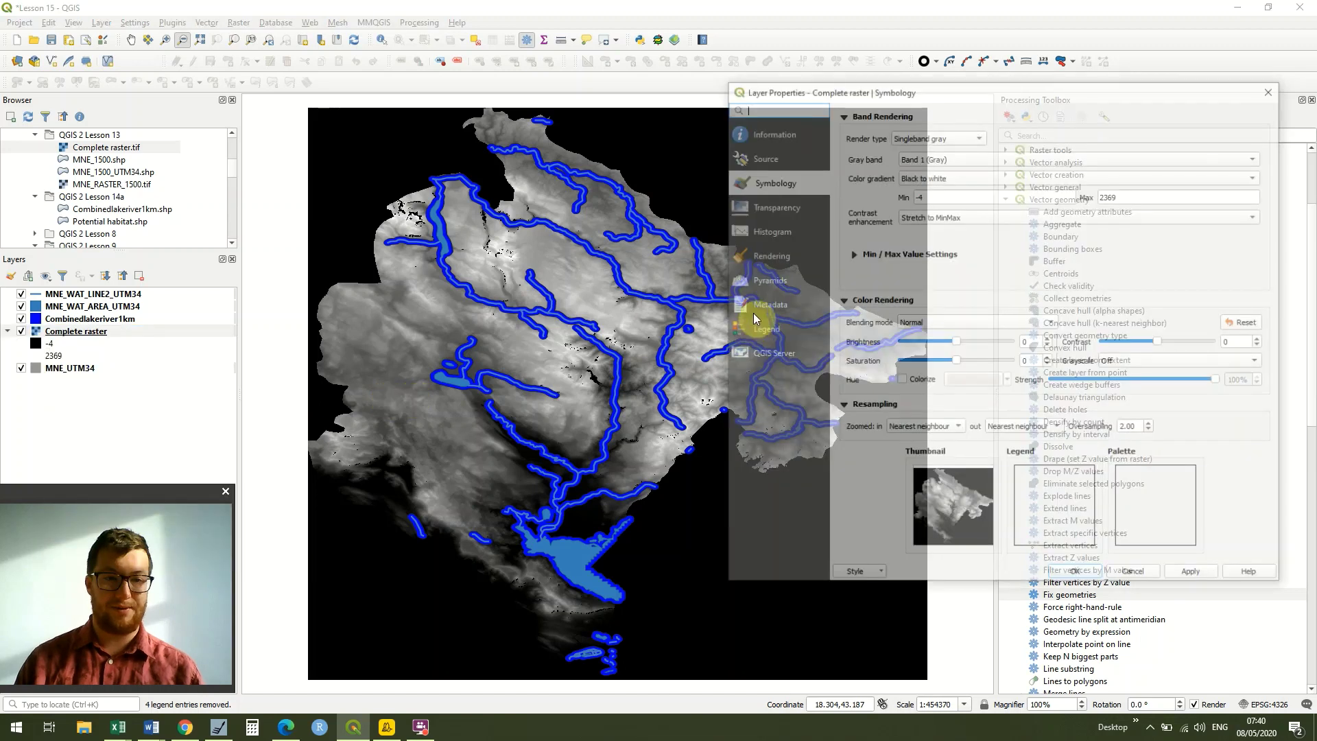
left_click(790, 218)
left_click(1045, 192)
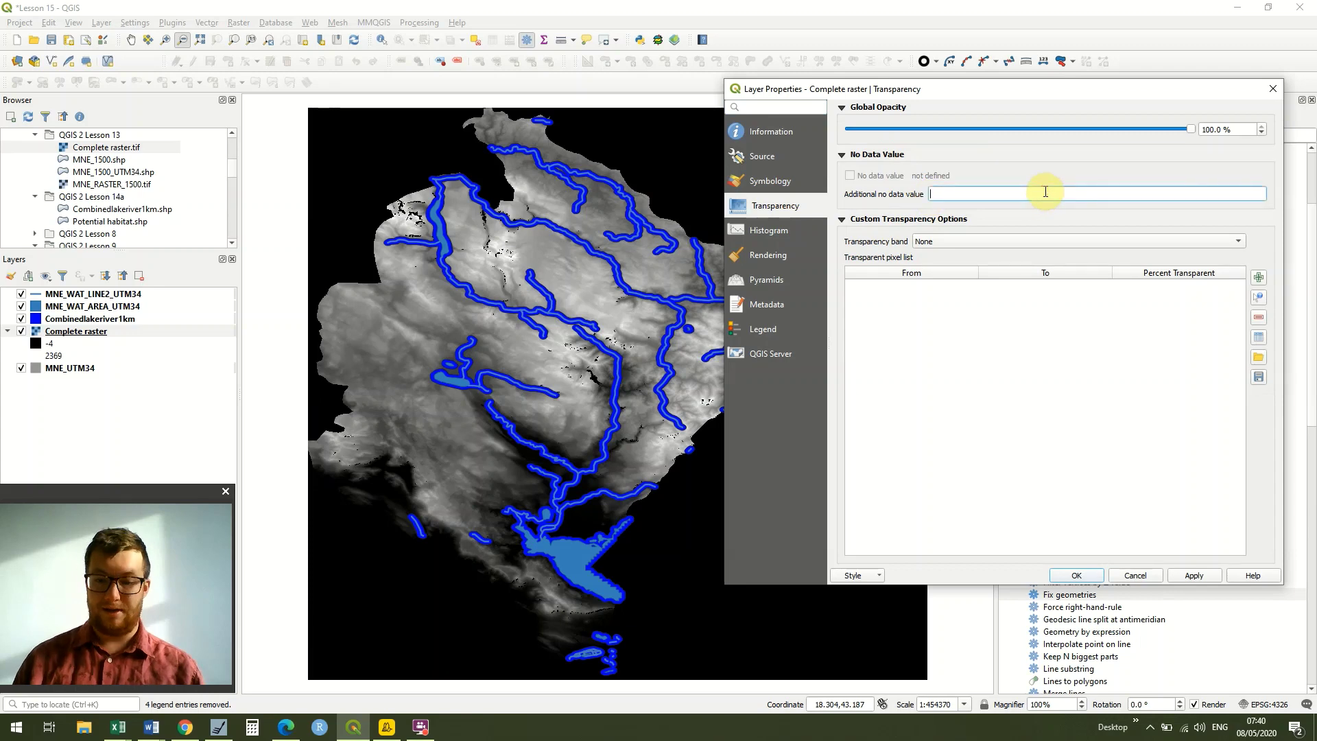
type("0")
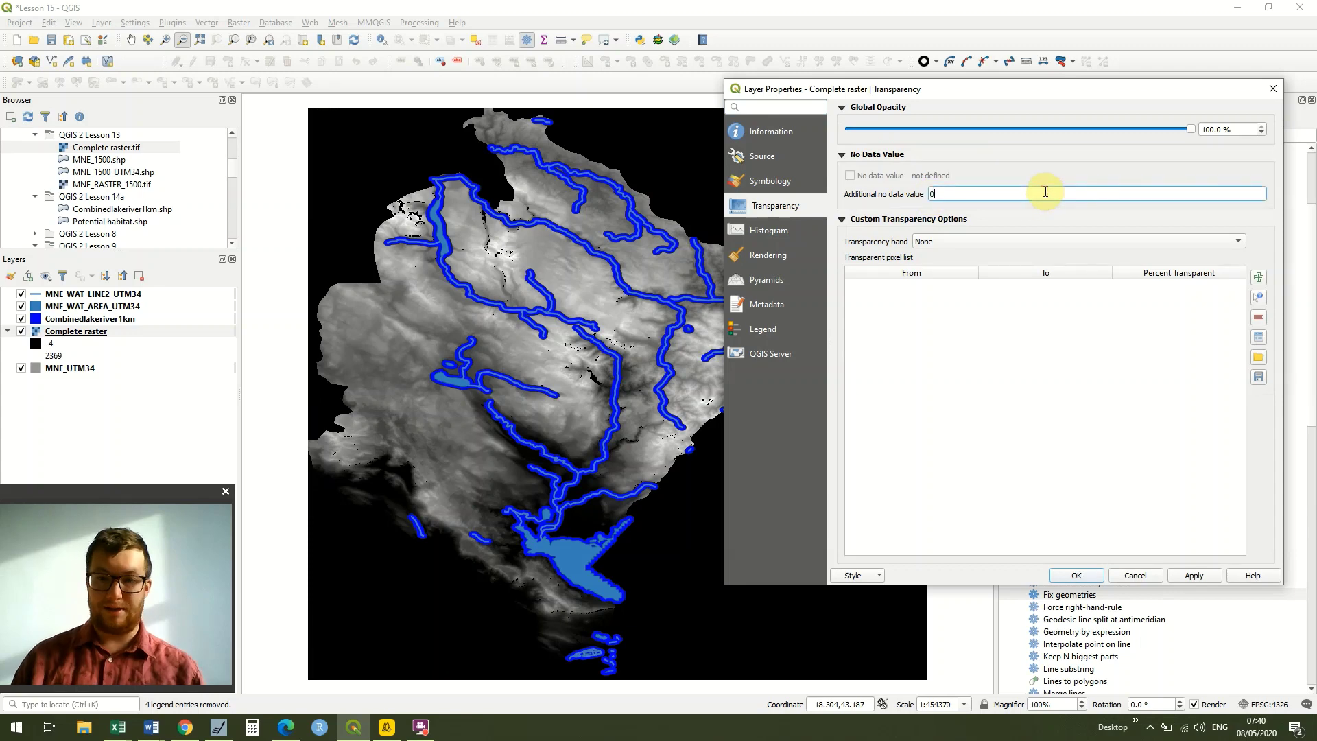
left_click(1192, 574)
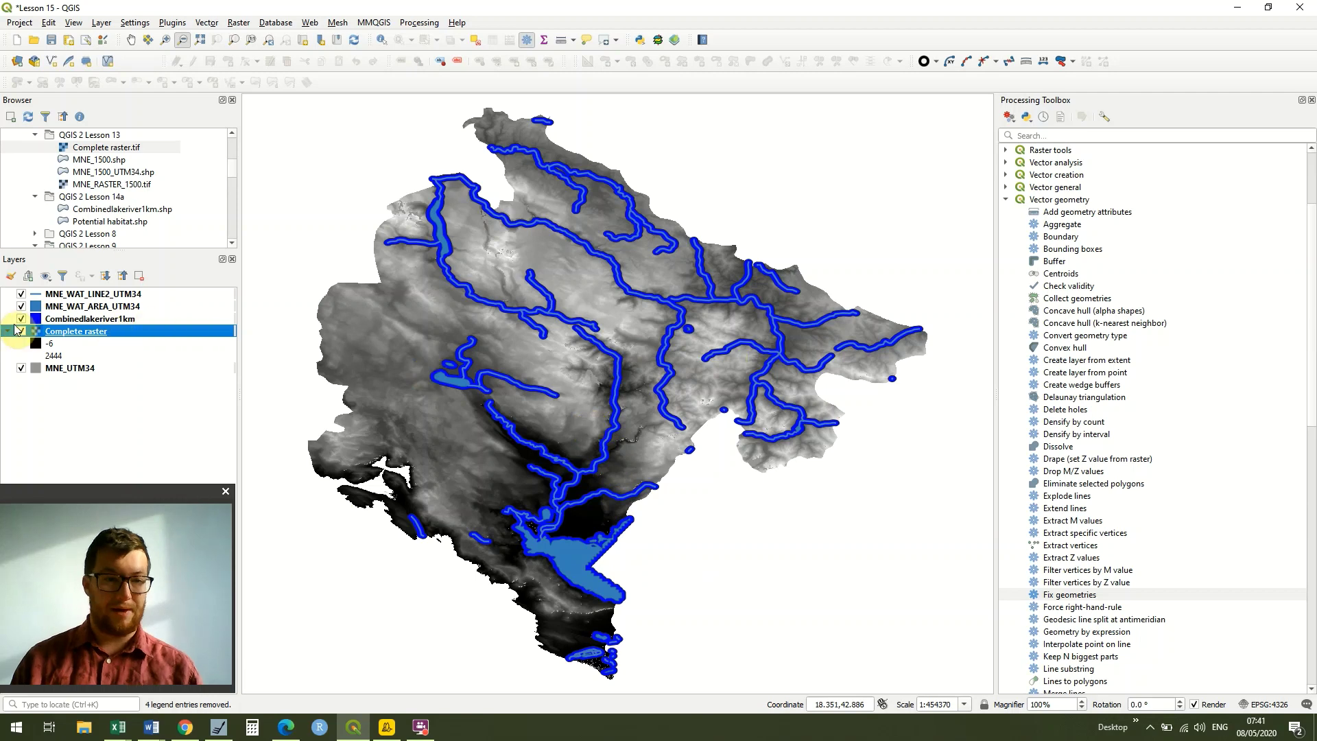
left_click(21, 320)
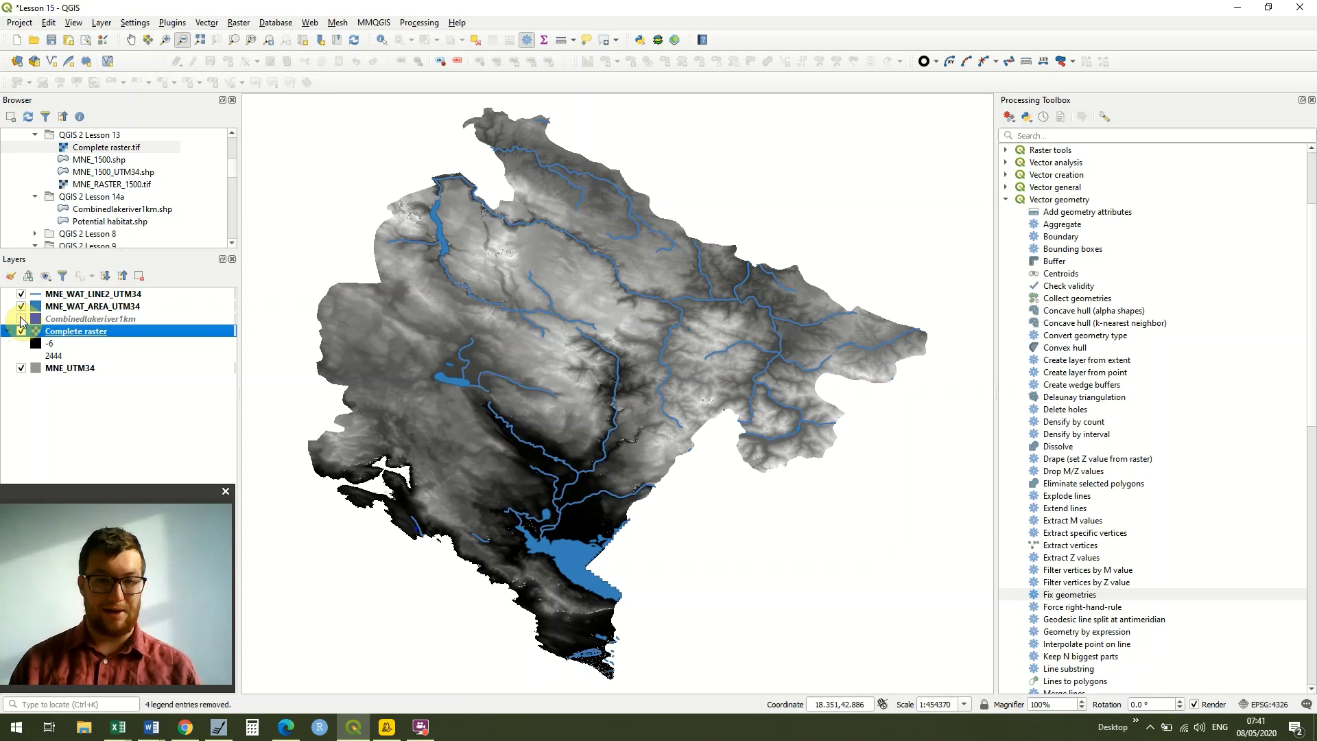
left_click(22, 320)
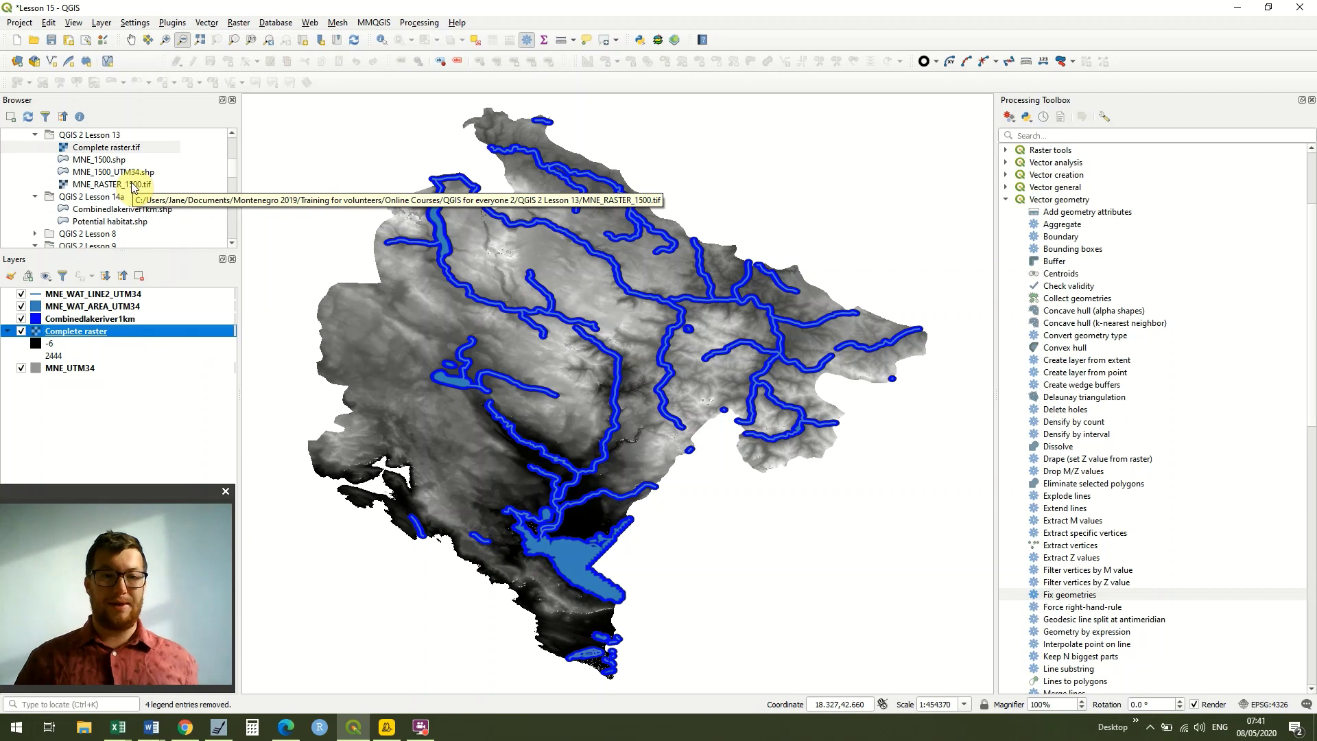
Step: Add MNE_RASTER_1500.tif to the Layers panel
left_click(133, 187)
left_click_drag(133, 186, 115, 328)
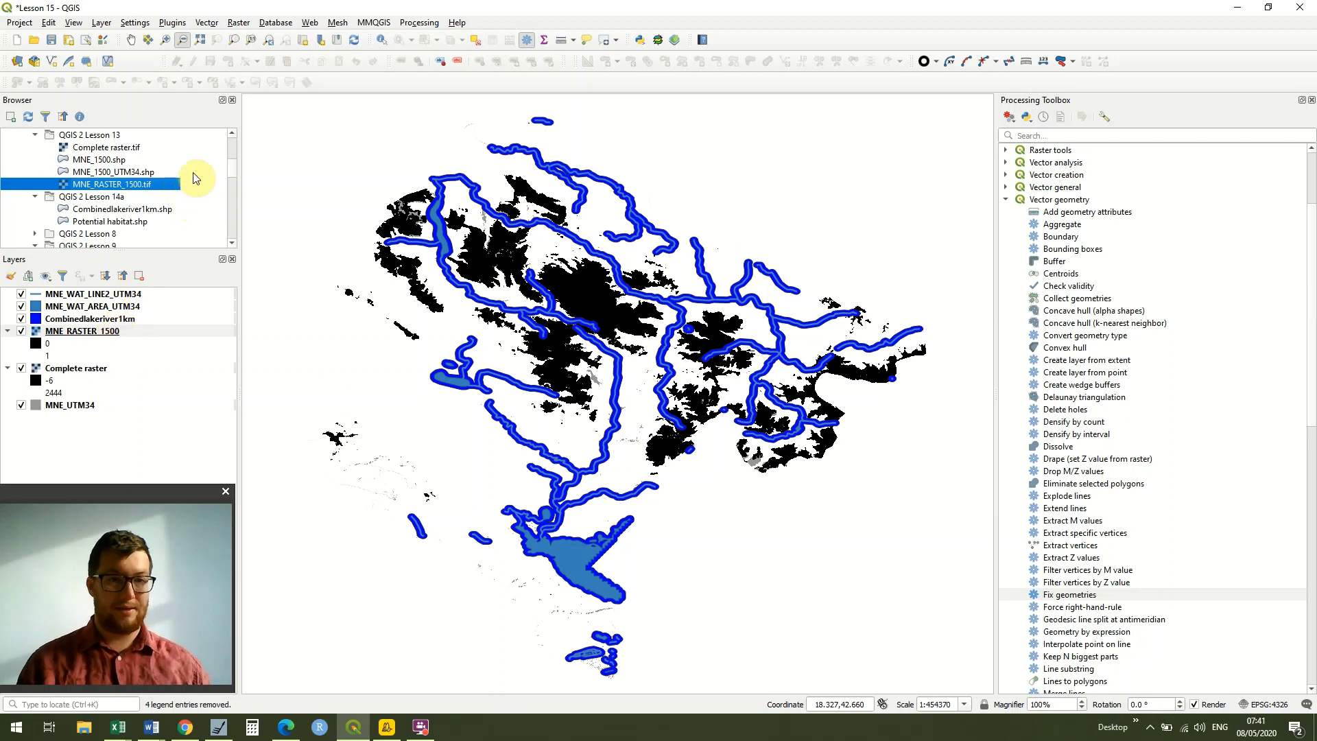
left_click(233, 133)
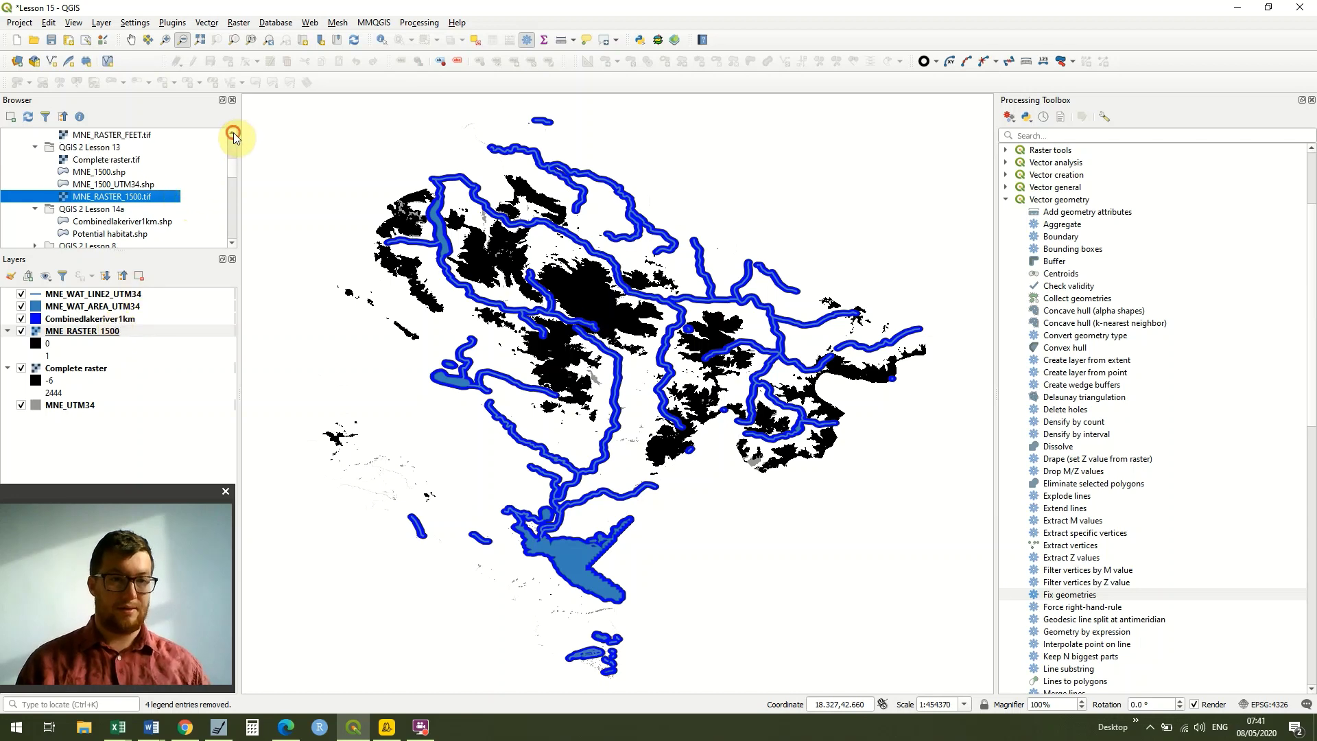
left_click(233, 133)
double_click(233, 133)
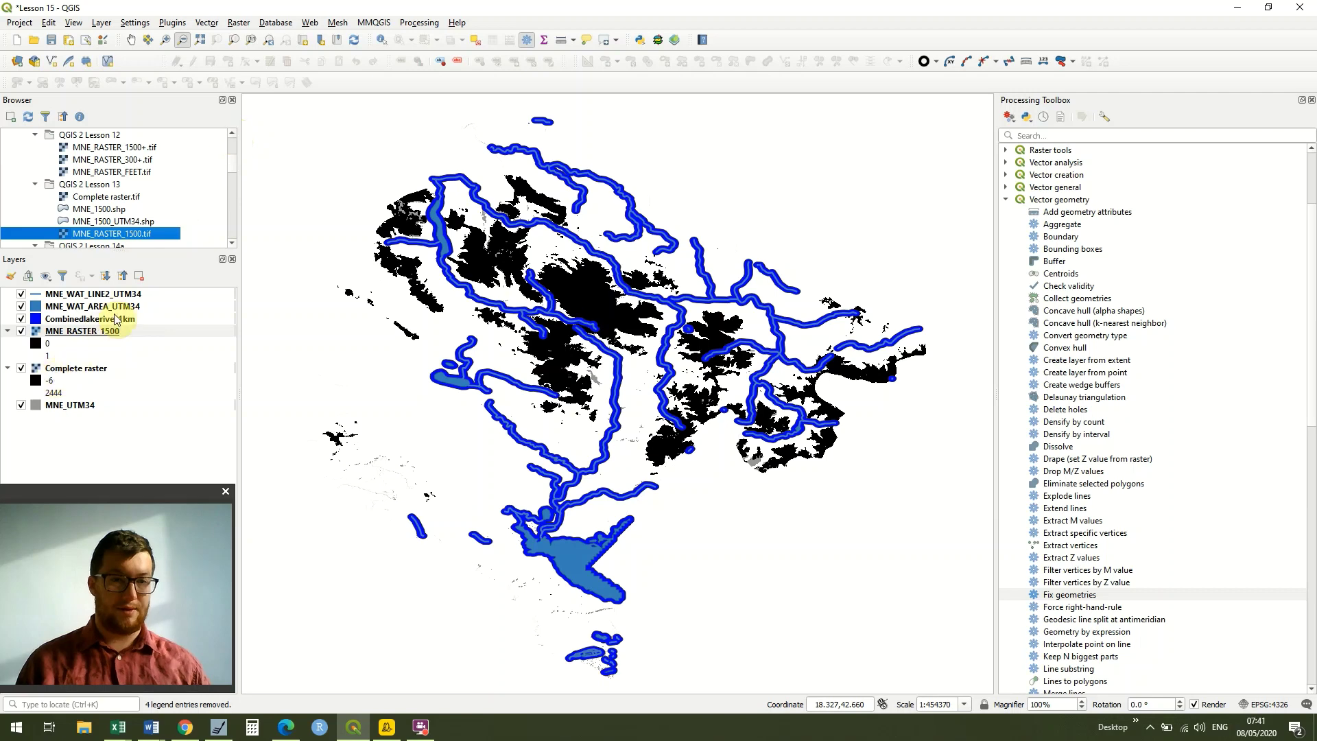
Step: Remove MNE_RASTER_1500 and add MNE_RASTER_1500+.tif in its place
right_click(143, 337)
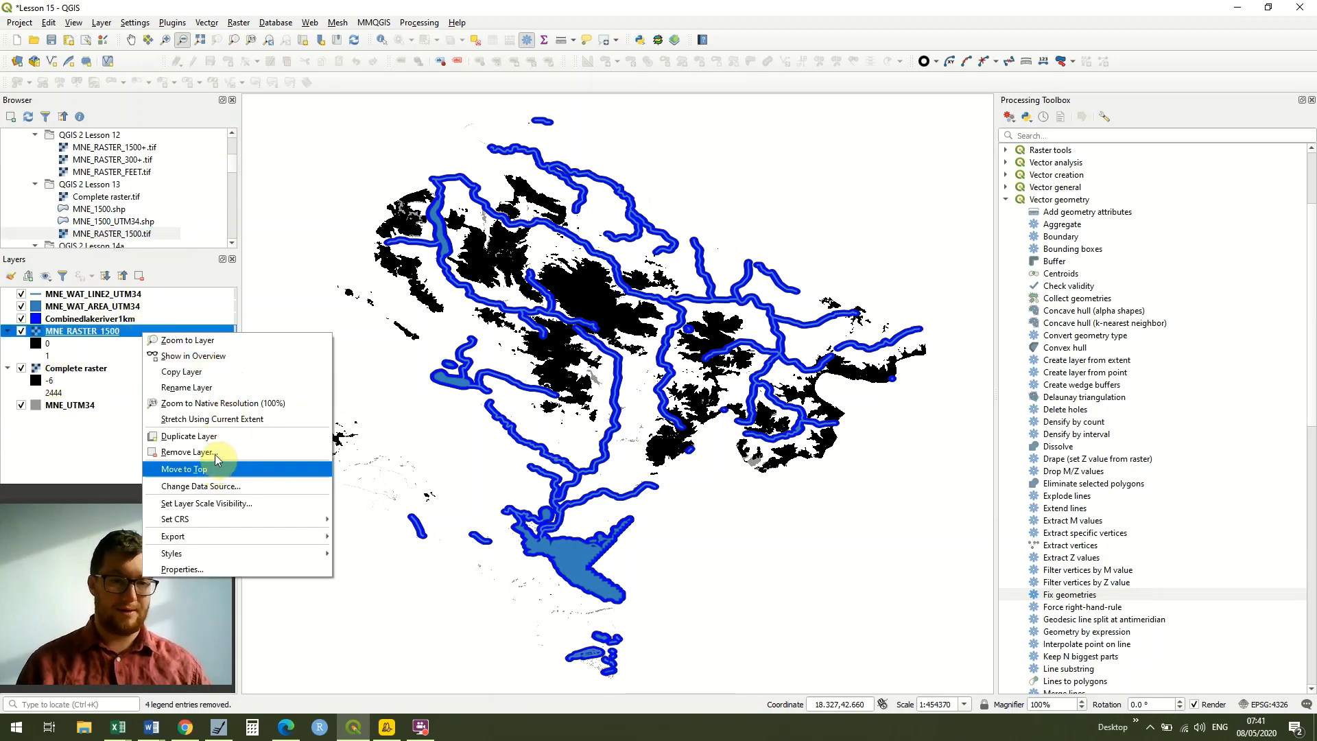
left_click(206, 451)
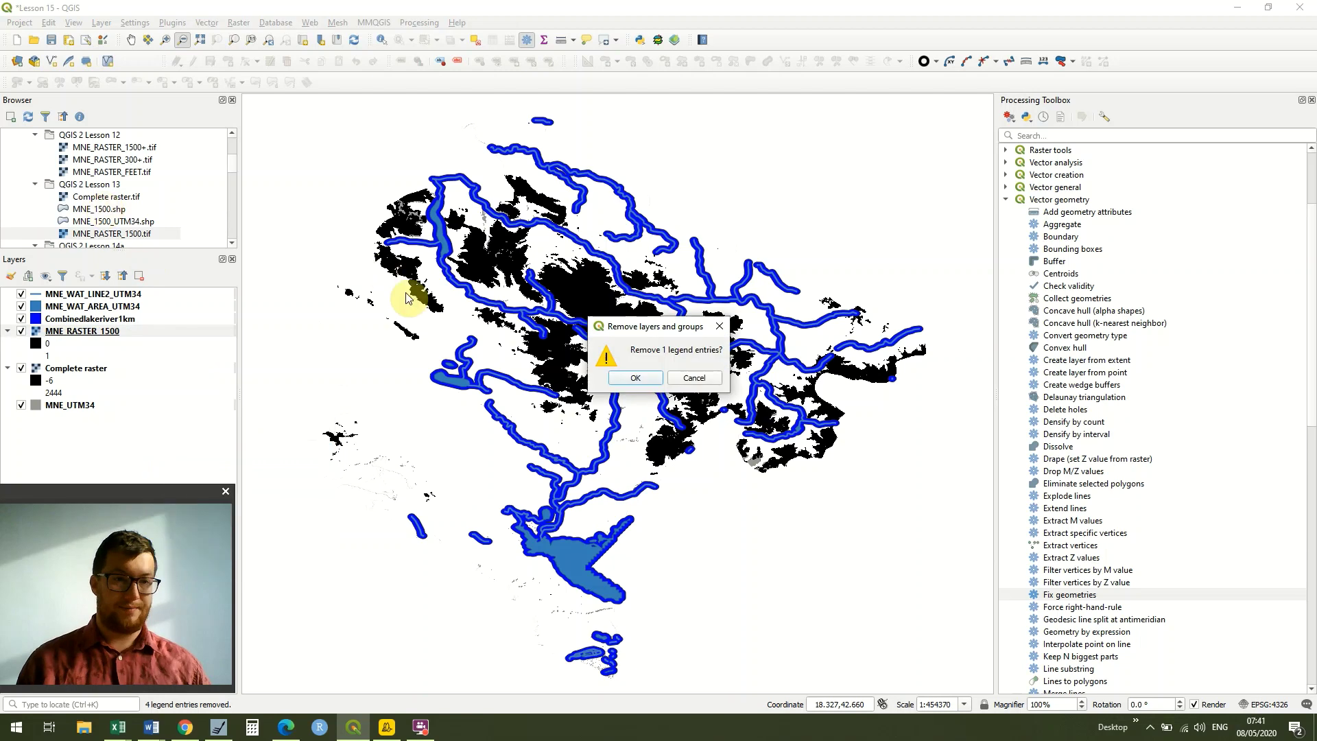
left_click(644, 379)
mouse_move(132, 147)
left_mouse_down()
mouse_move(118, 359)
mouse_move(118, 314)
left_mouse_up()
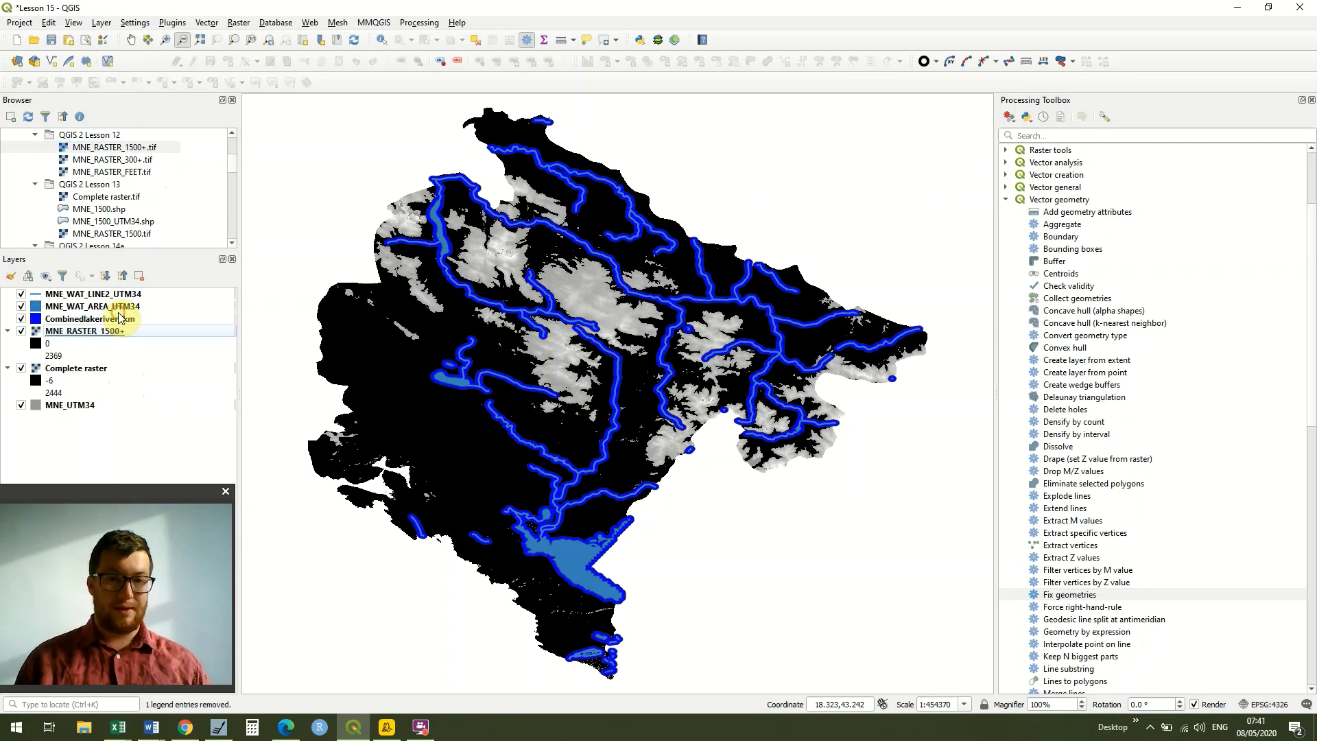
Step: Make MNE_RASTER_1500+ treat 0 as no data and add a transparent pixel entry
double_click(40, 344)
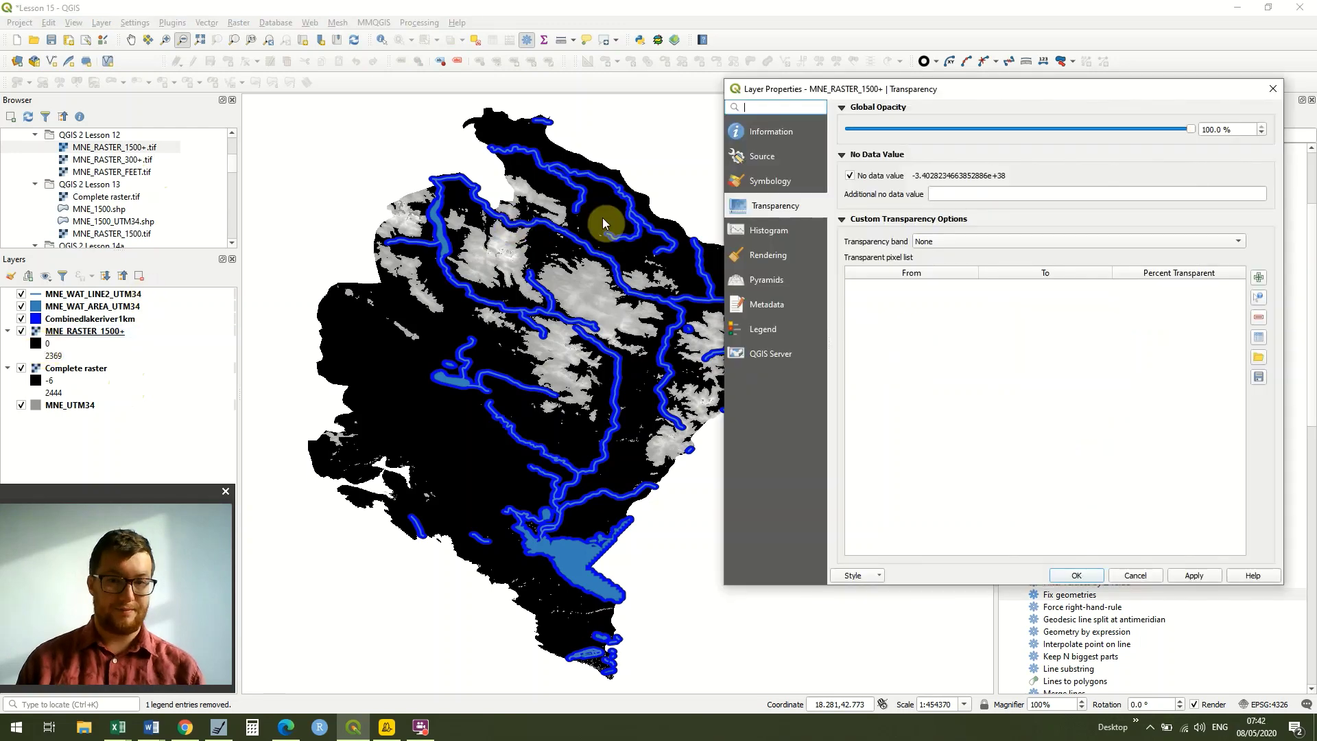
left_click(769, 182)
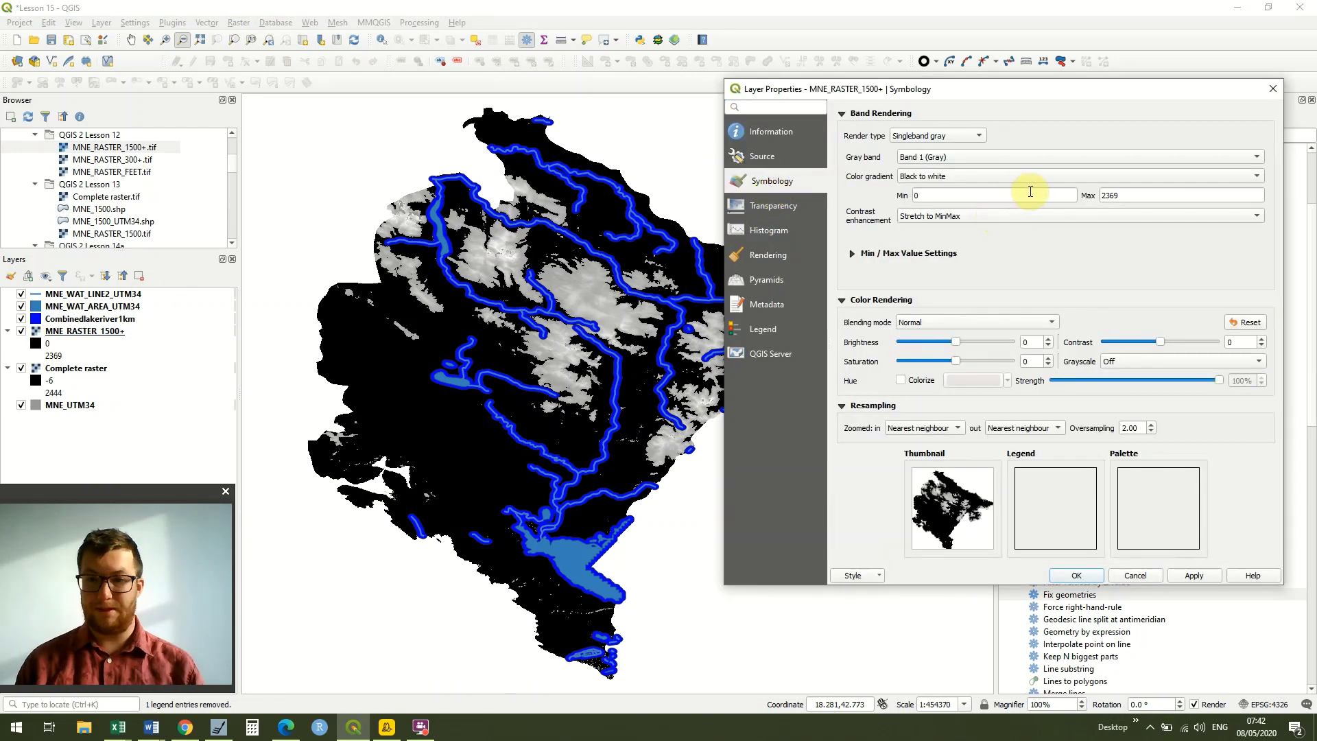
left_click(775, 207)
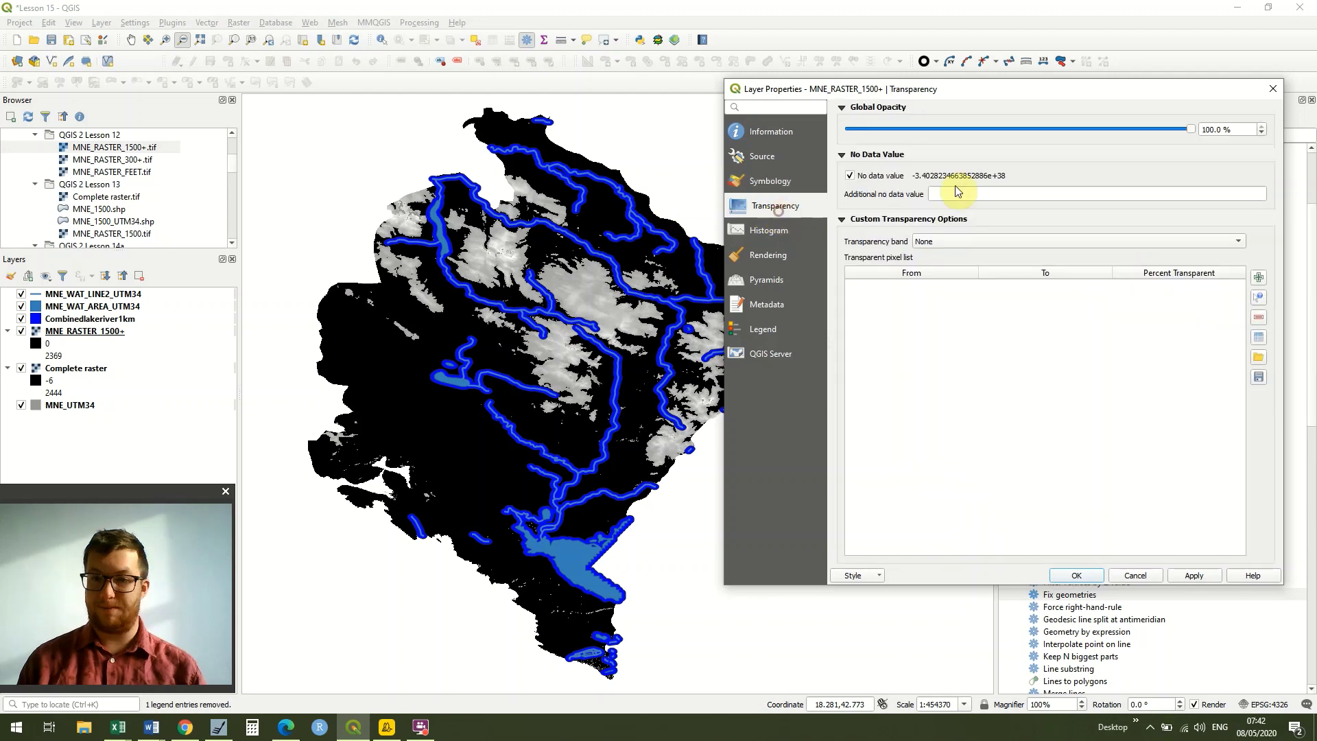
left_click(1045, 194)
type("0")
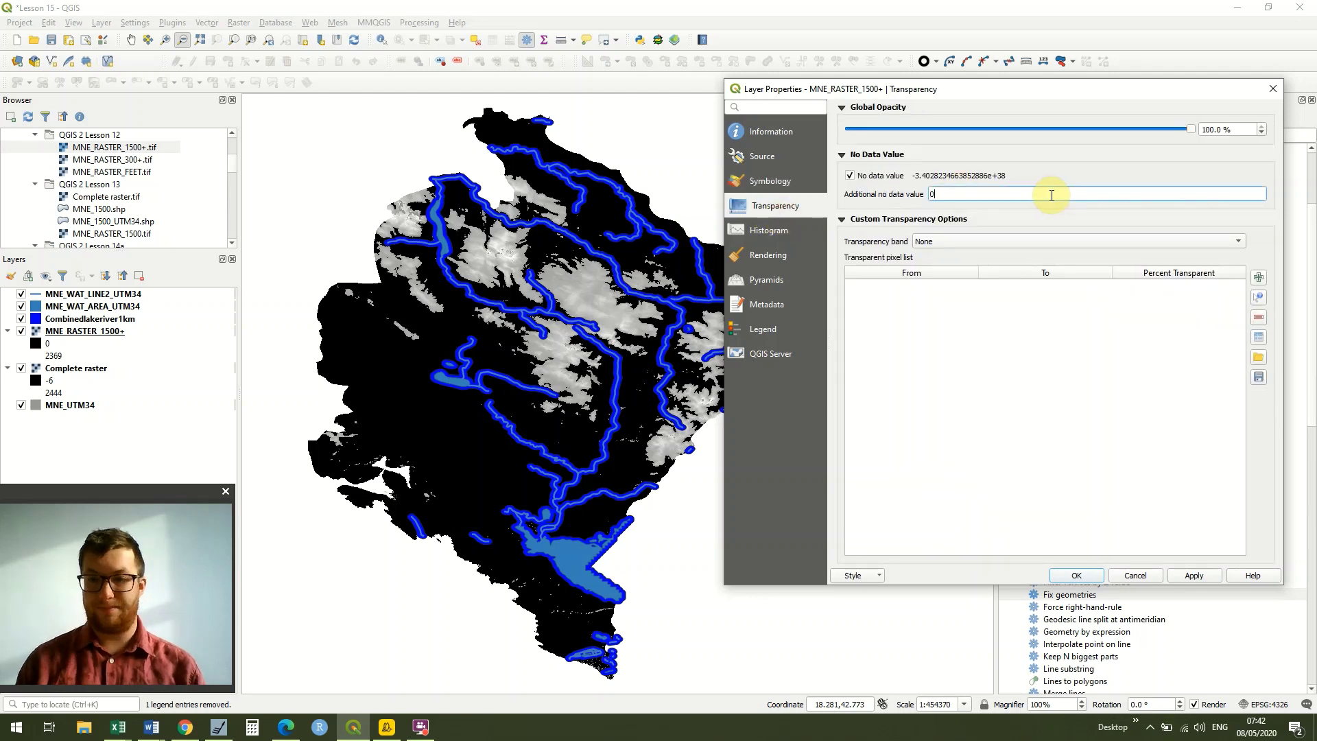
left_click(1245, 323)
left_click(1193, 573)
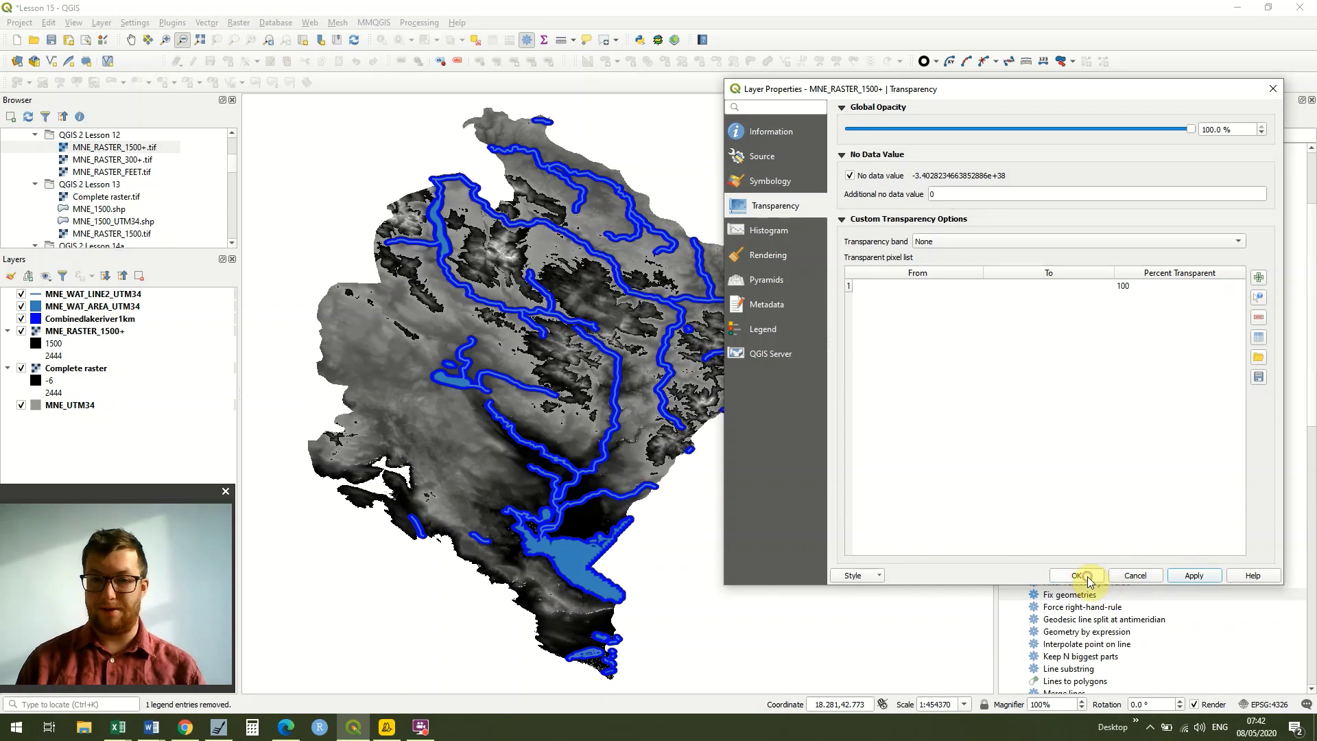
key("Return")
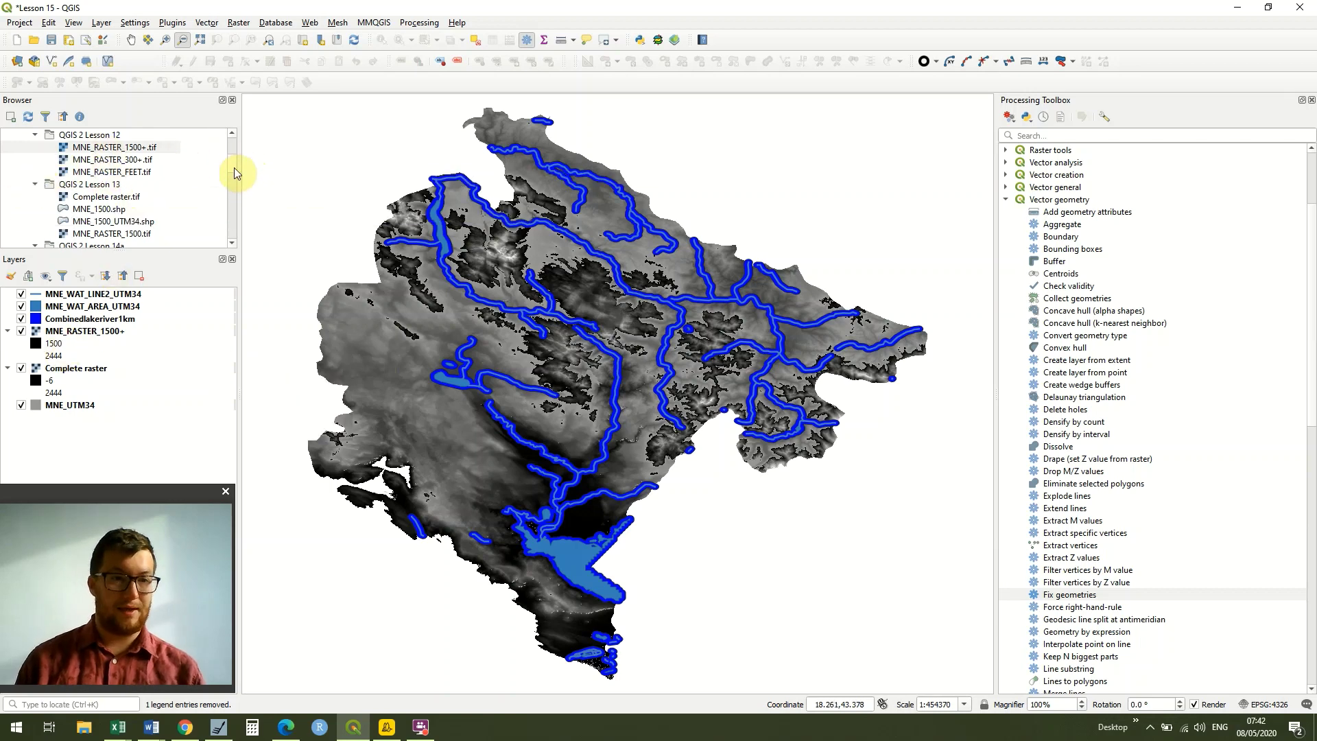
Step: Add MNE_1500.shp and move it below the water layers
left_click(230, 240)
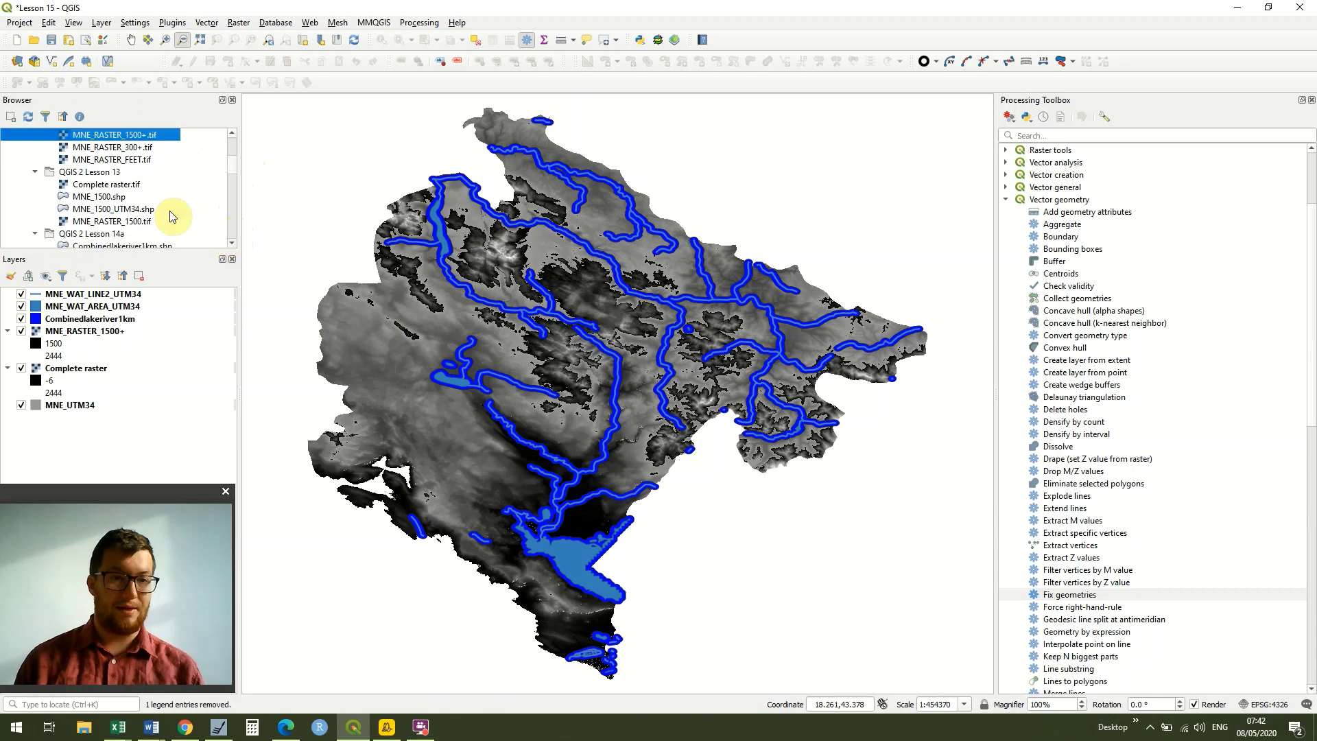
left_click(105, 197)
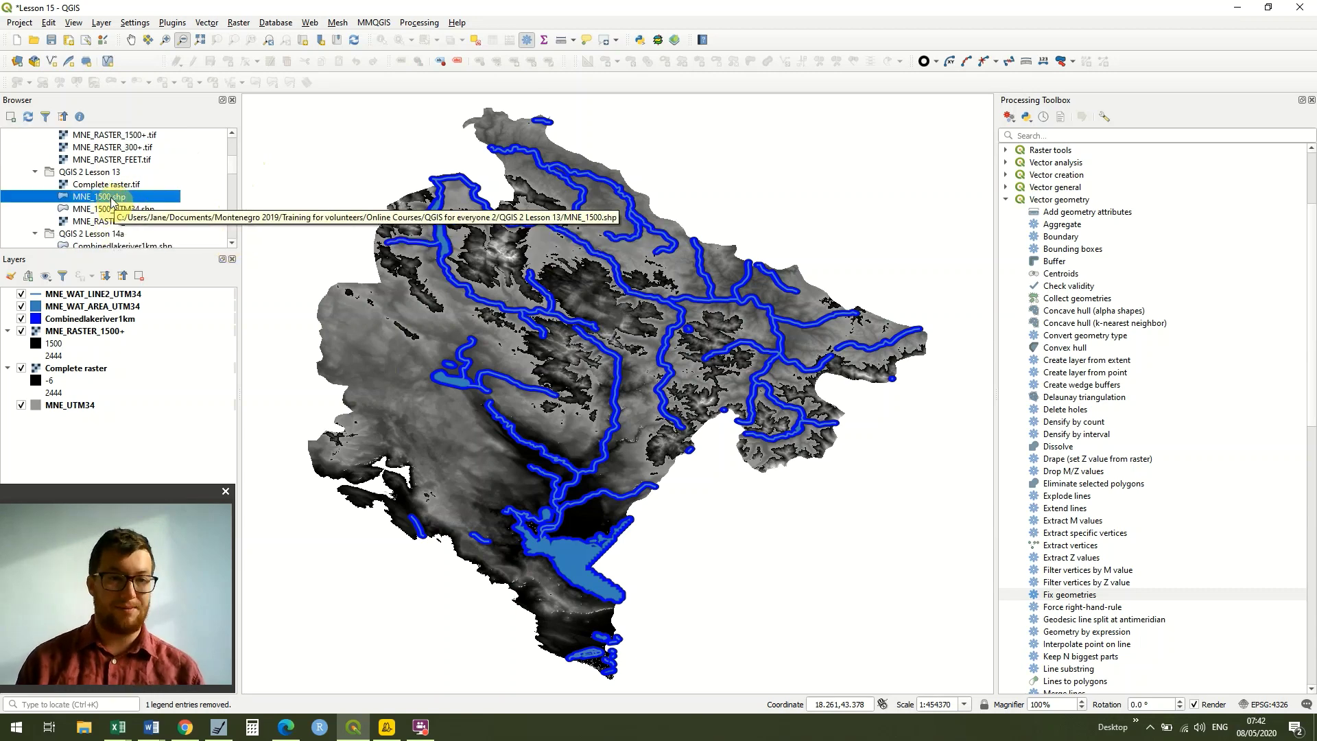
left_click_drag(106, 197, 83, 371)
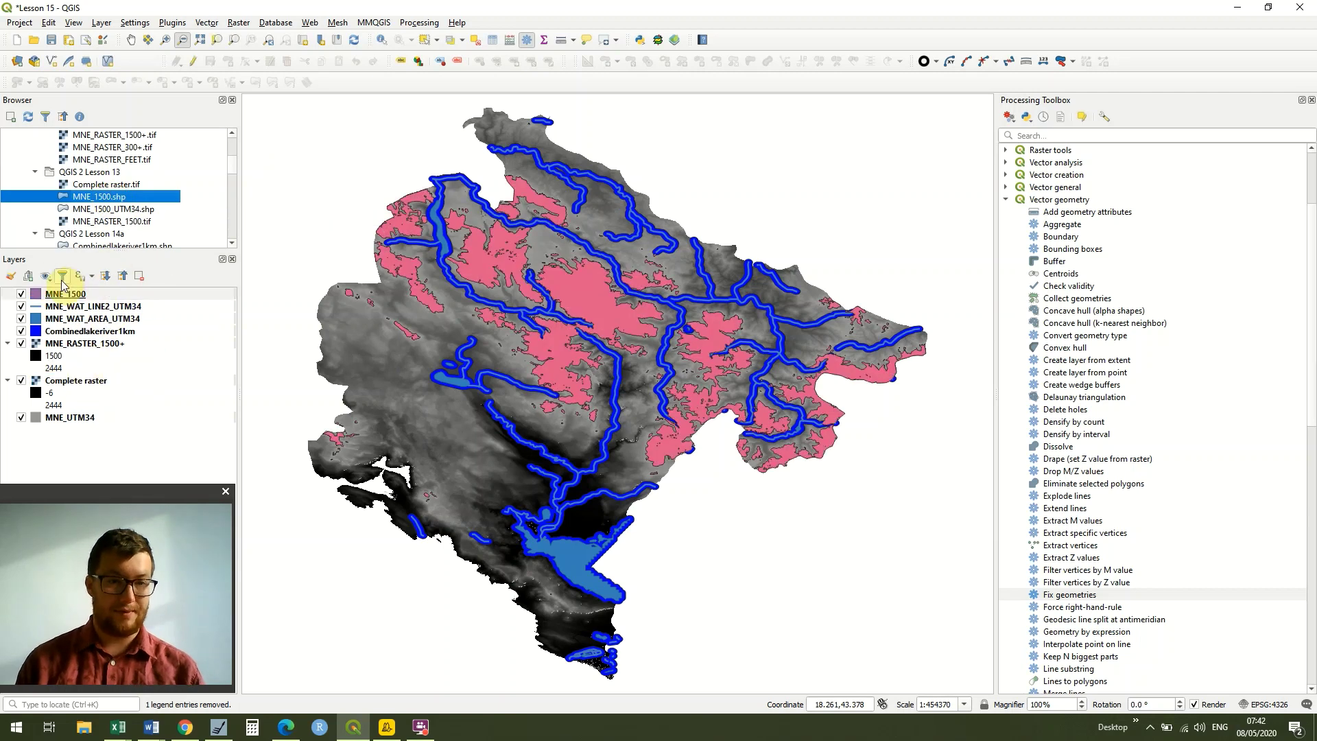
left_click_drag(65, 294, 77, 338)
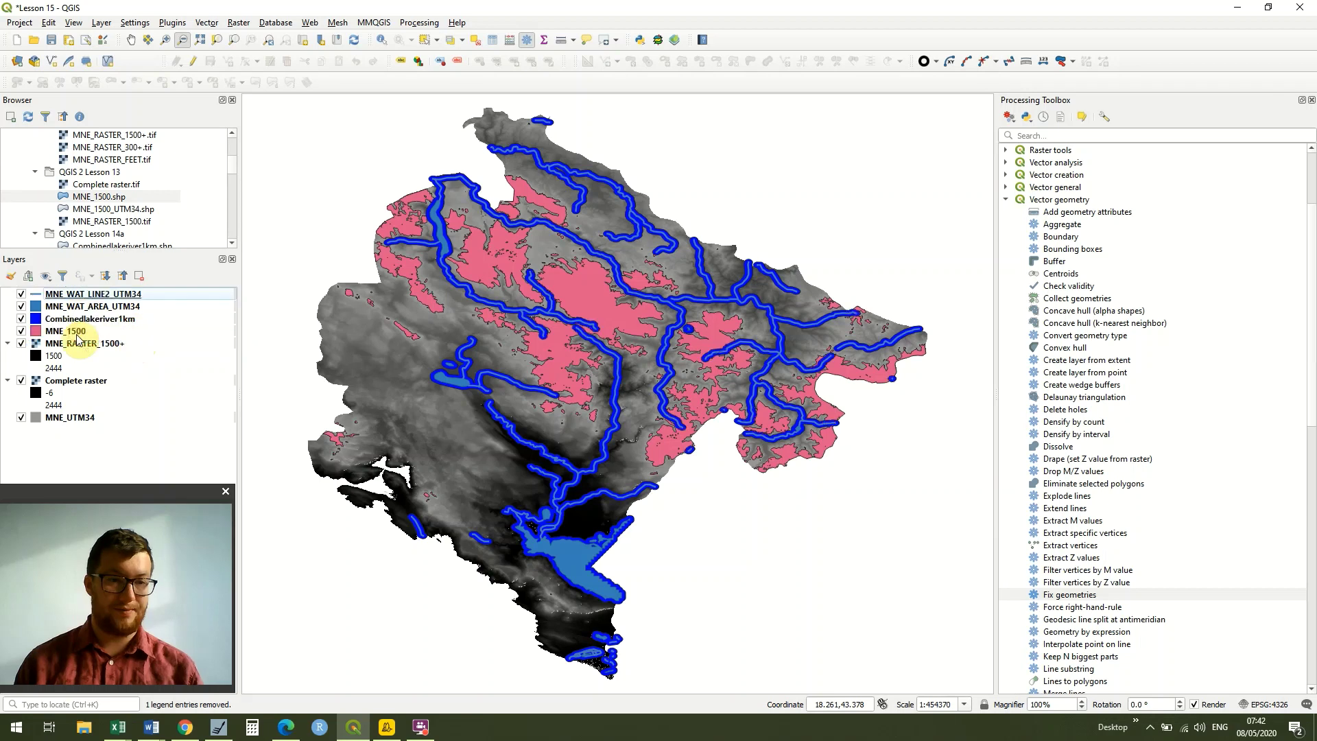
Step: Create a 'Water' group holding MNE_WAT_LINE2_UTM34, MNE_WAT_AREA_UTM34 and Combinedlakeriver1km
left_click(29, 277)
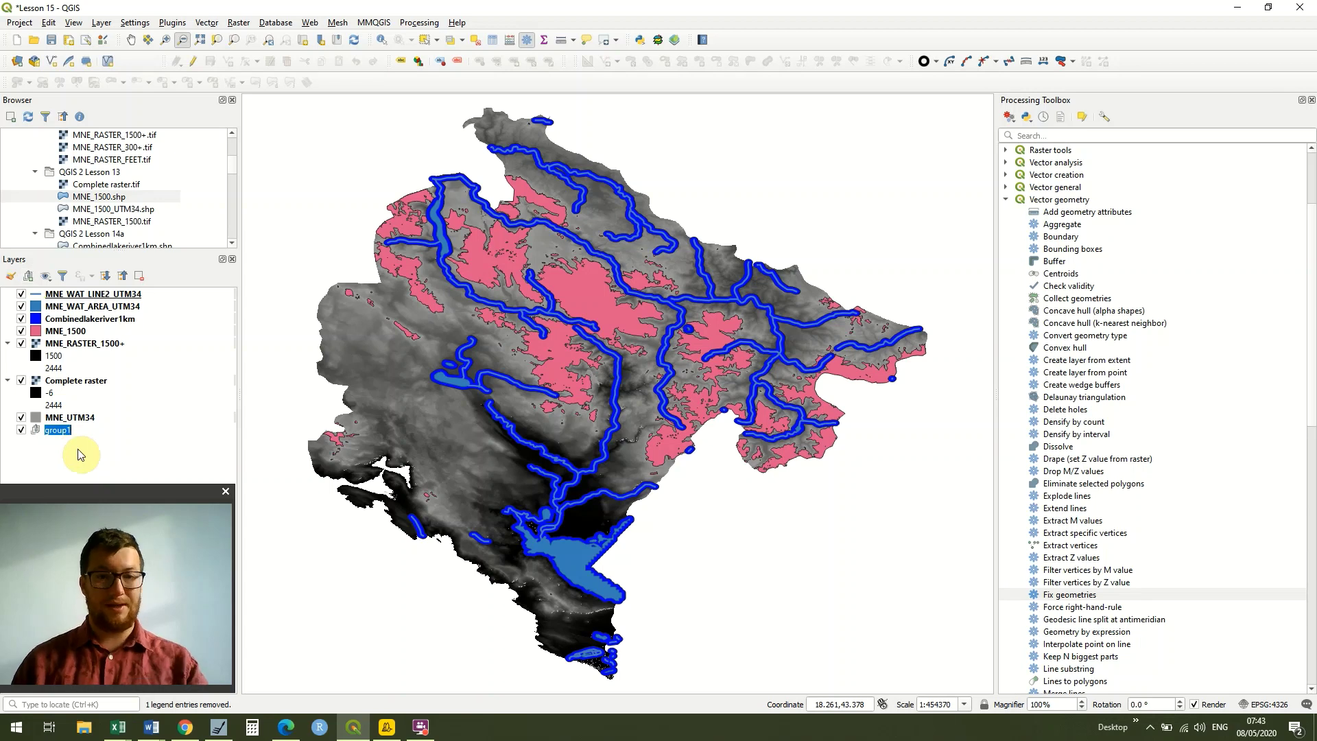
type("Water")
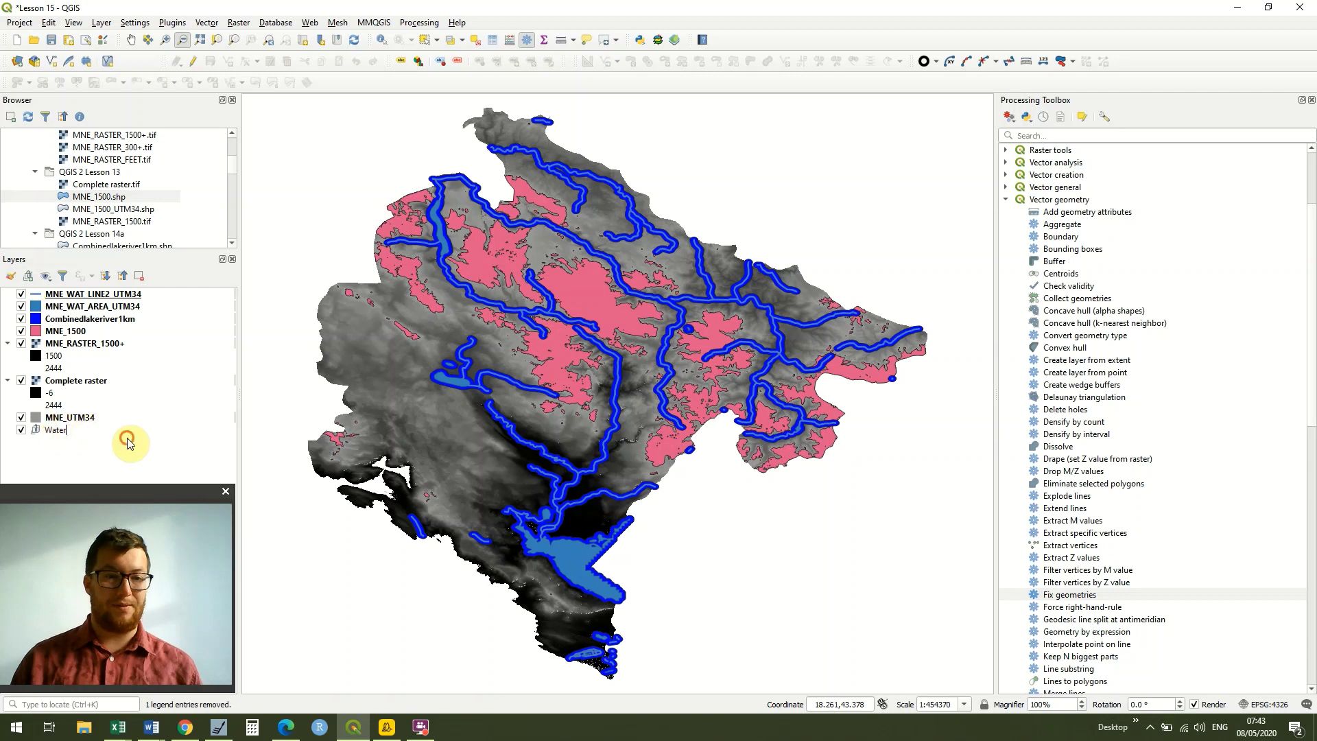
left_click(127, 439)
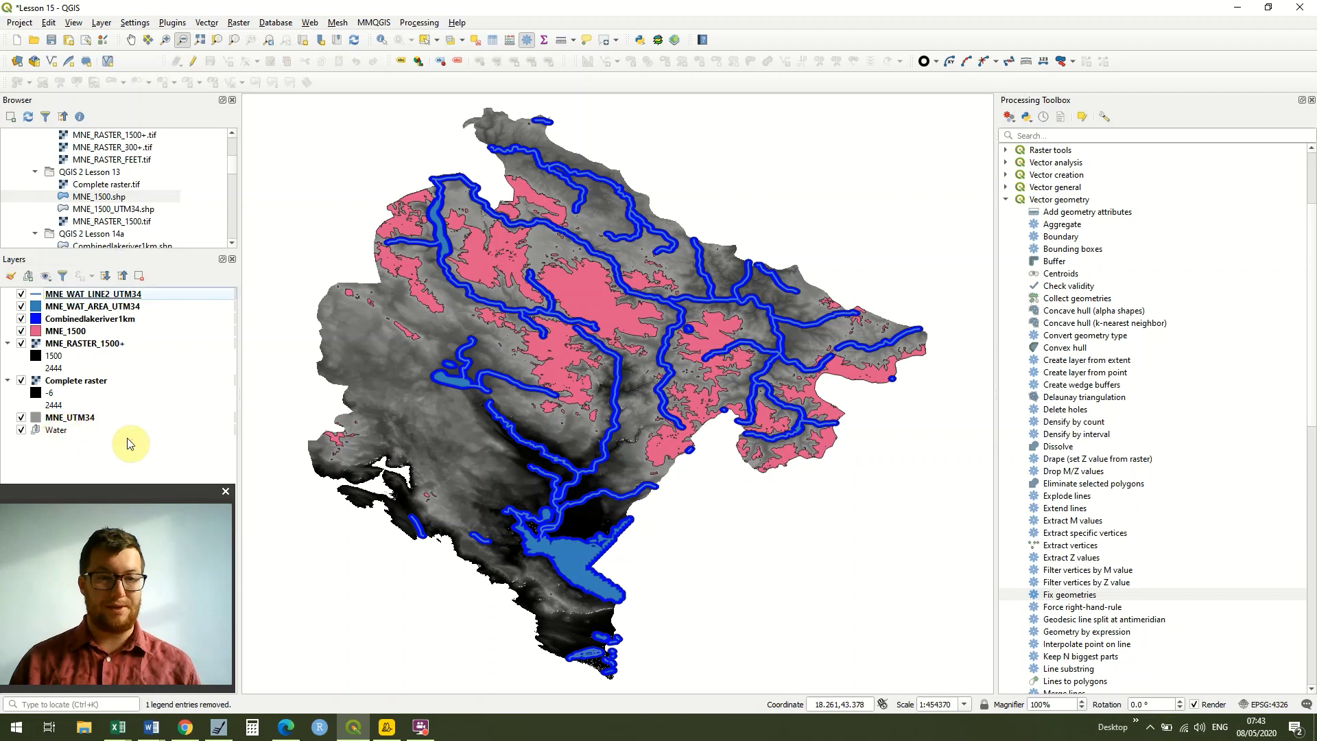
left_click(89, 296)
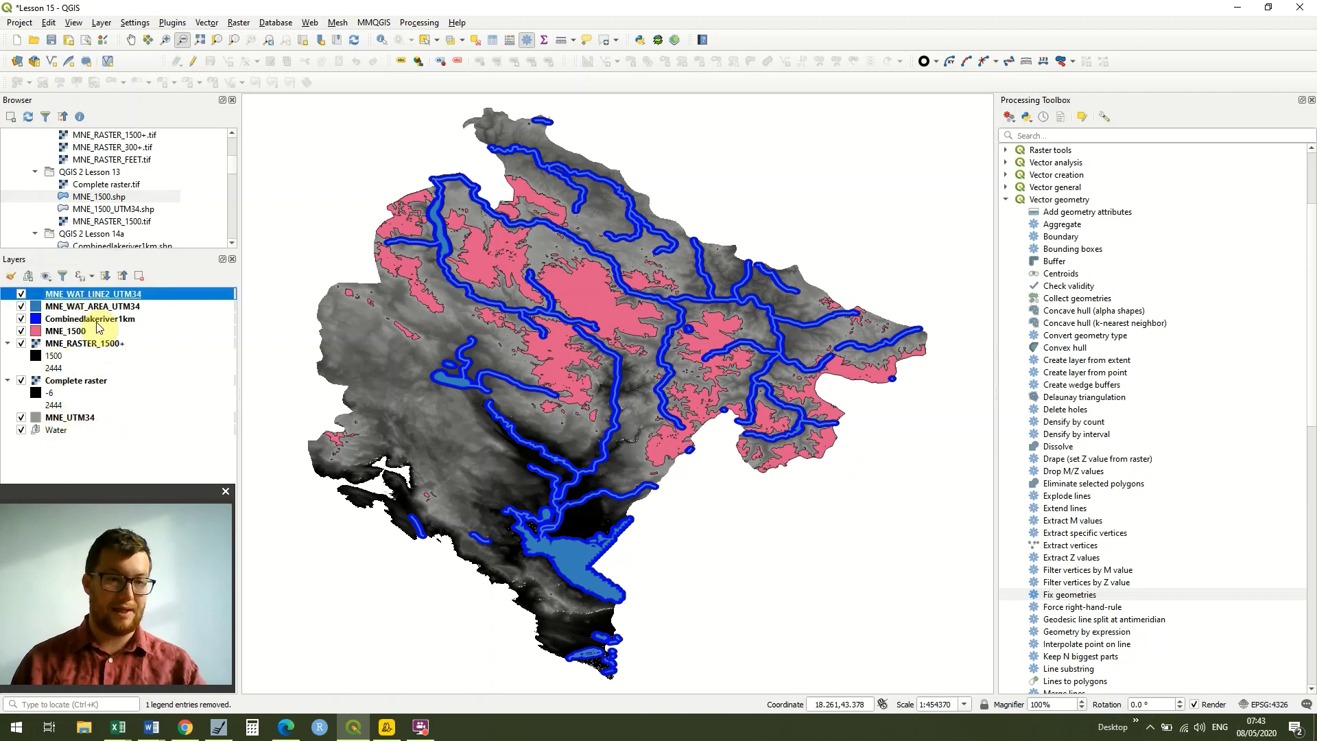
left_click(96, 321, "shift")
left_click_drag(93, 294, 58, 432)
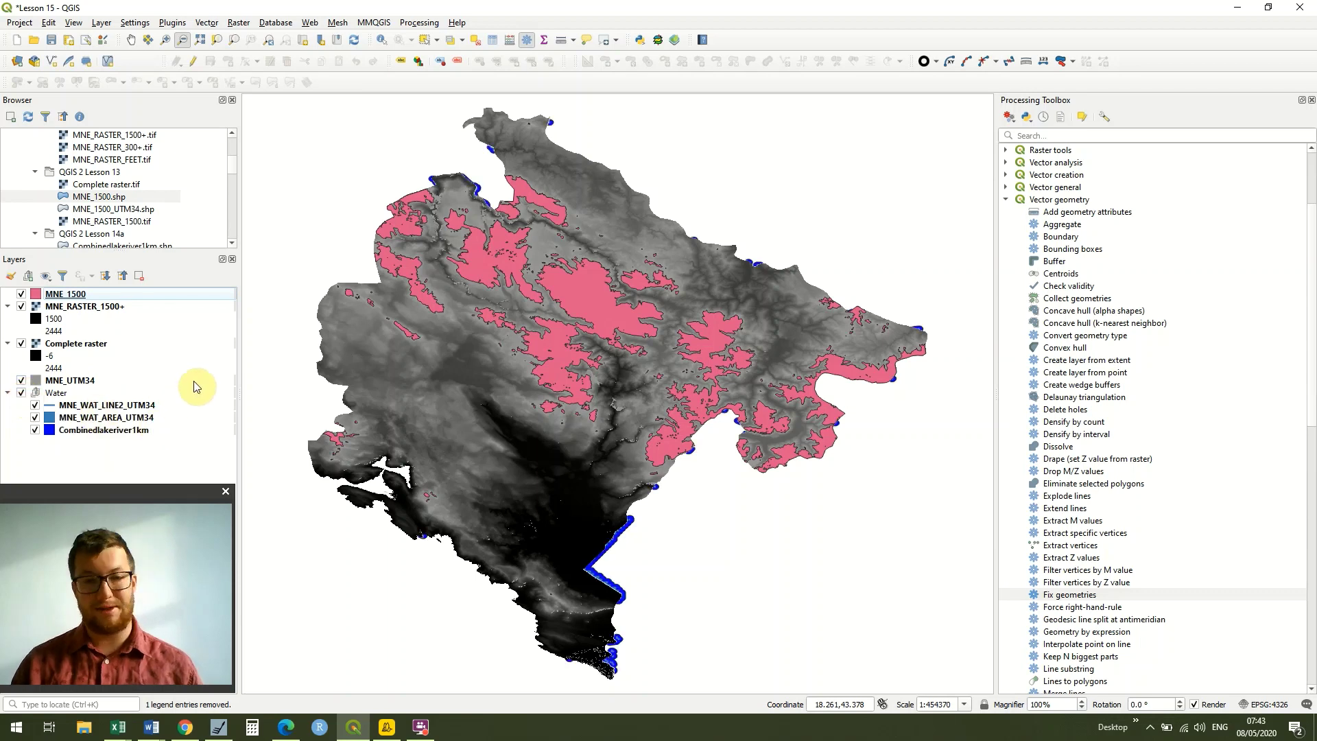
Step: Group MNE_1500, MNE_RASTER_1500+ and Complete raster as 'Elevation', with MNE_UTM34 at the bottom
left_click(31, 277)
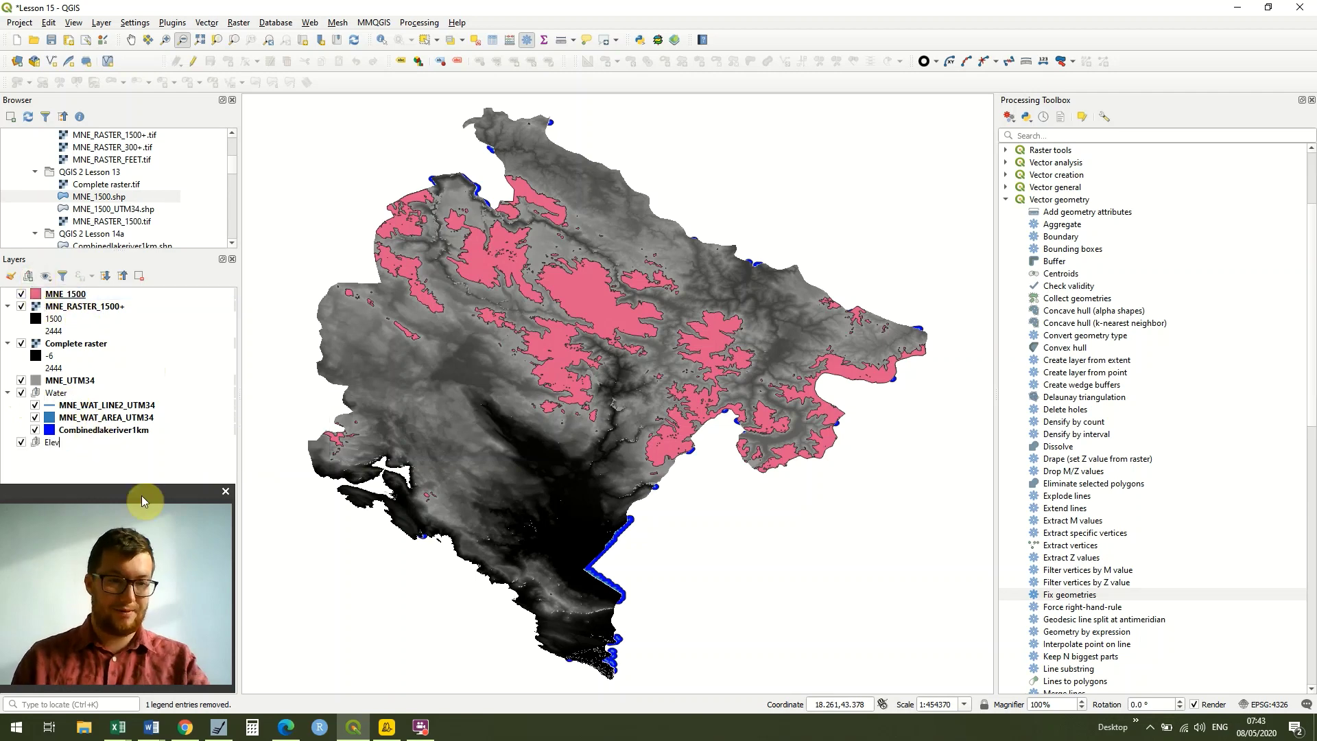
type("Elevation")
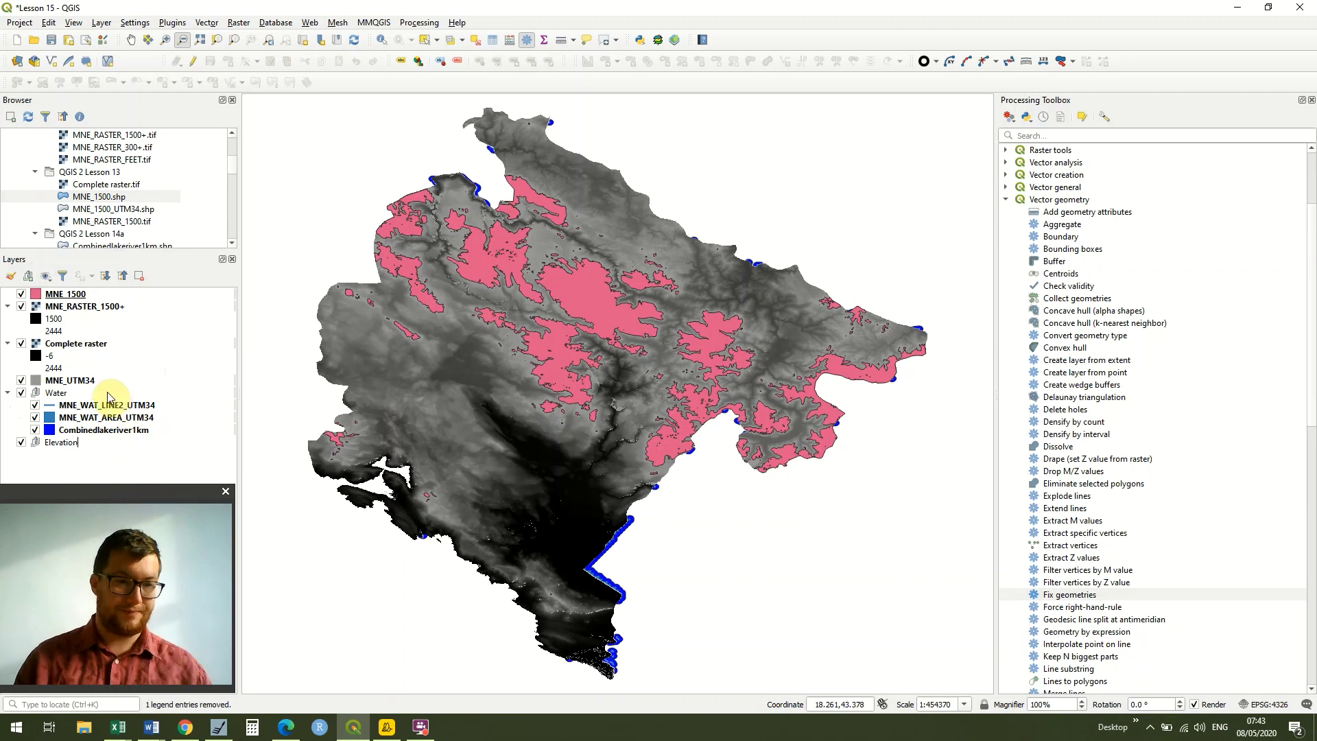
left_click(61, 293)
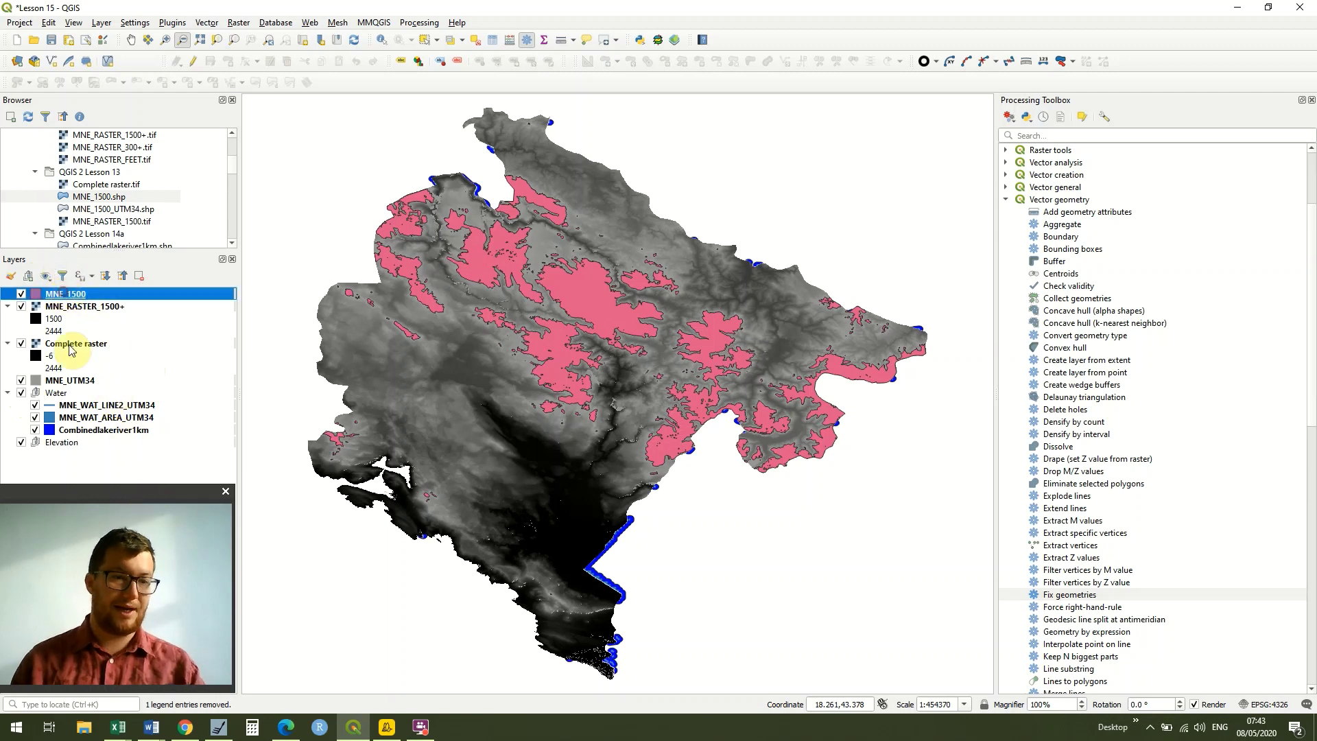
left_click(72, 349, "shift")
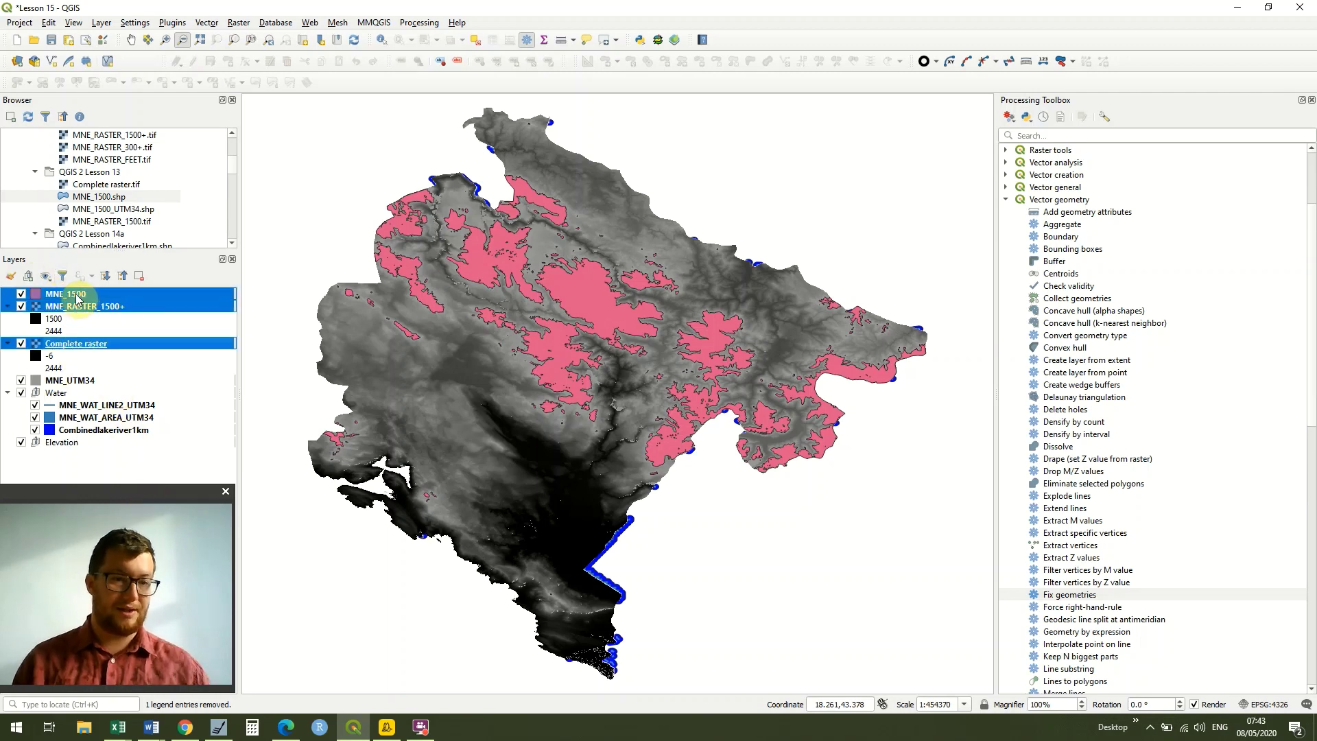
left_click_drag(72, 350, 48, 446)
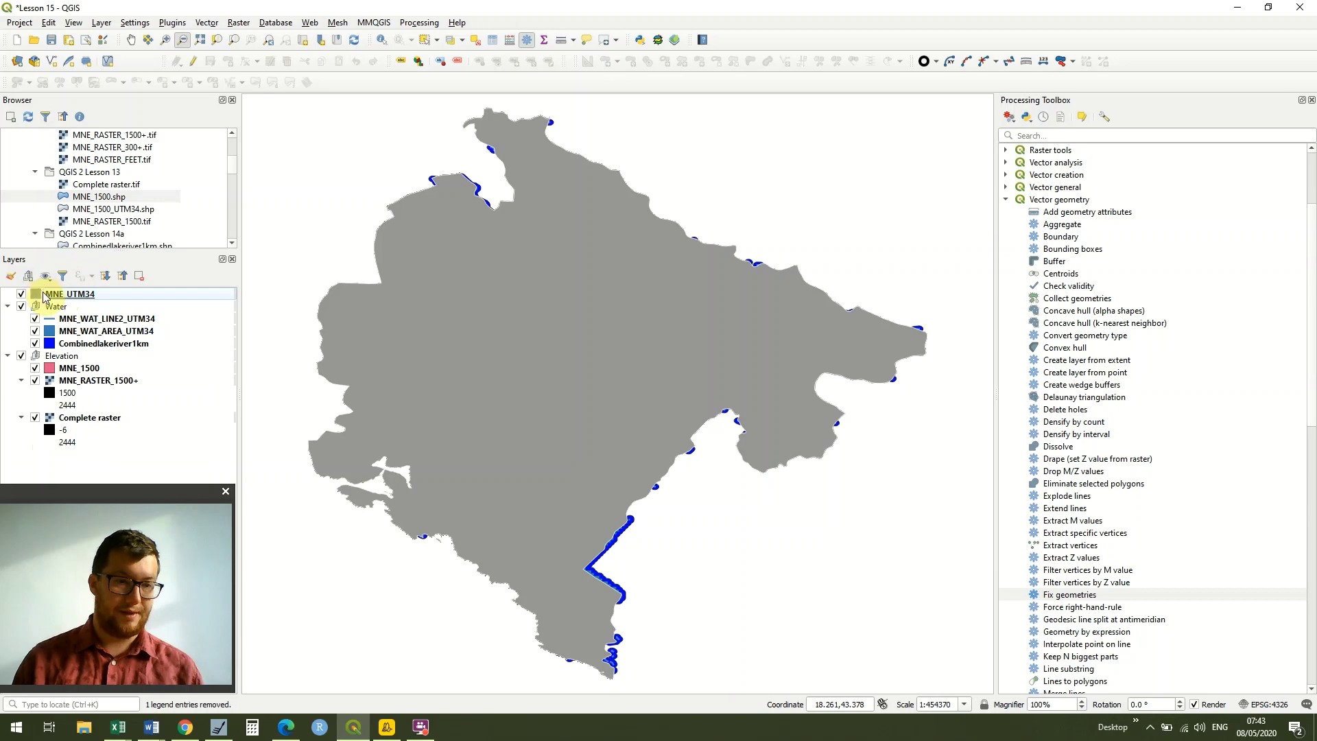
left_click_drag(45, 295, 41, 456)
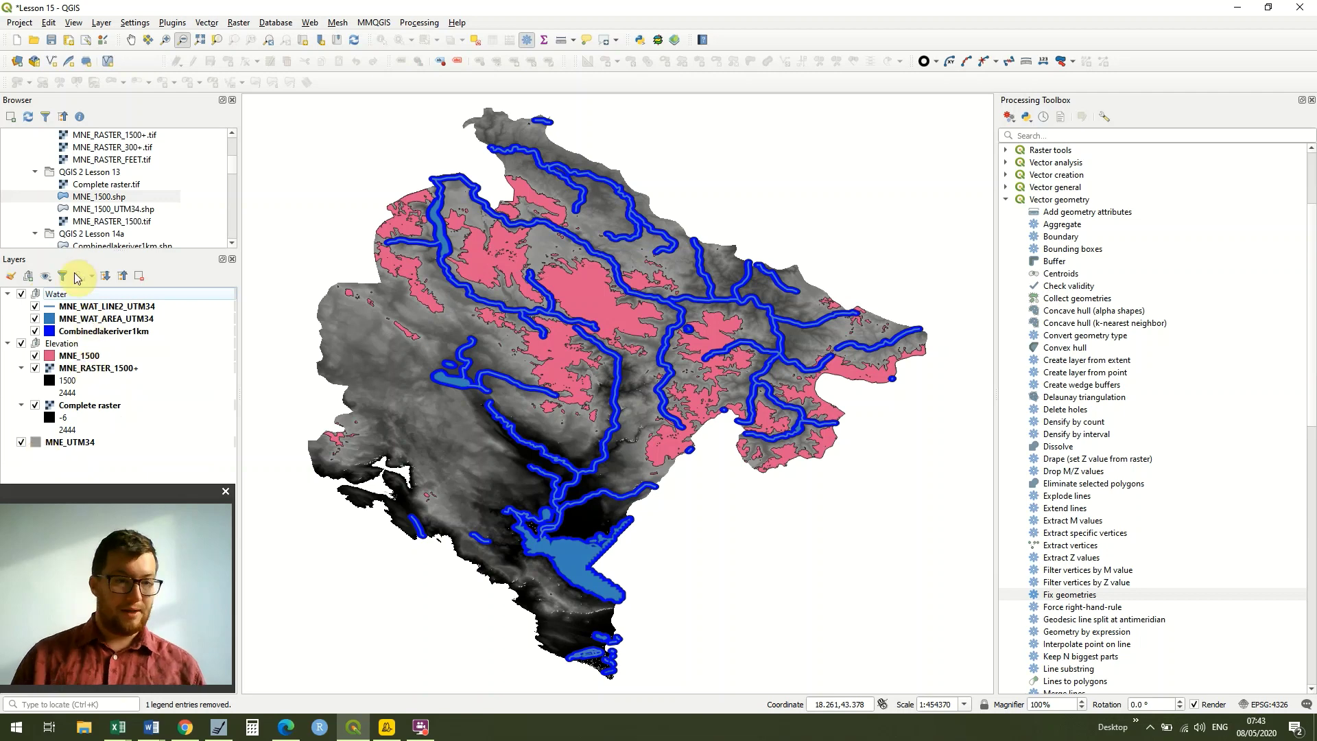
Step: Toggle the Elevation and Water groups off and on to check their contents
right_click(43, 296)
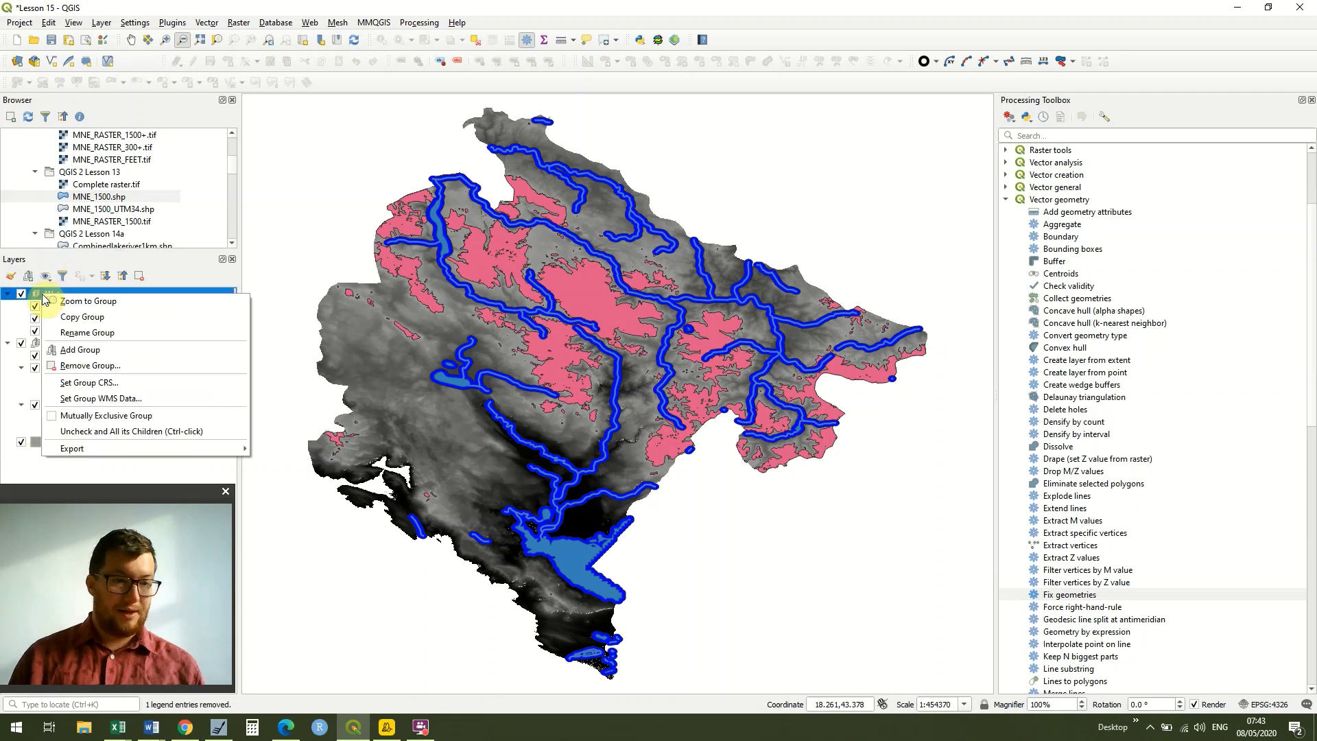
left_click(16, 323)
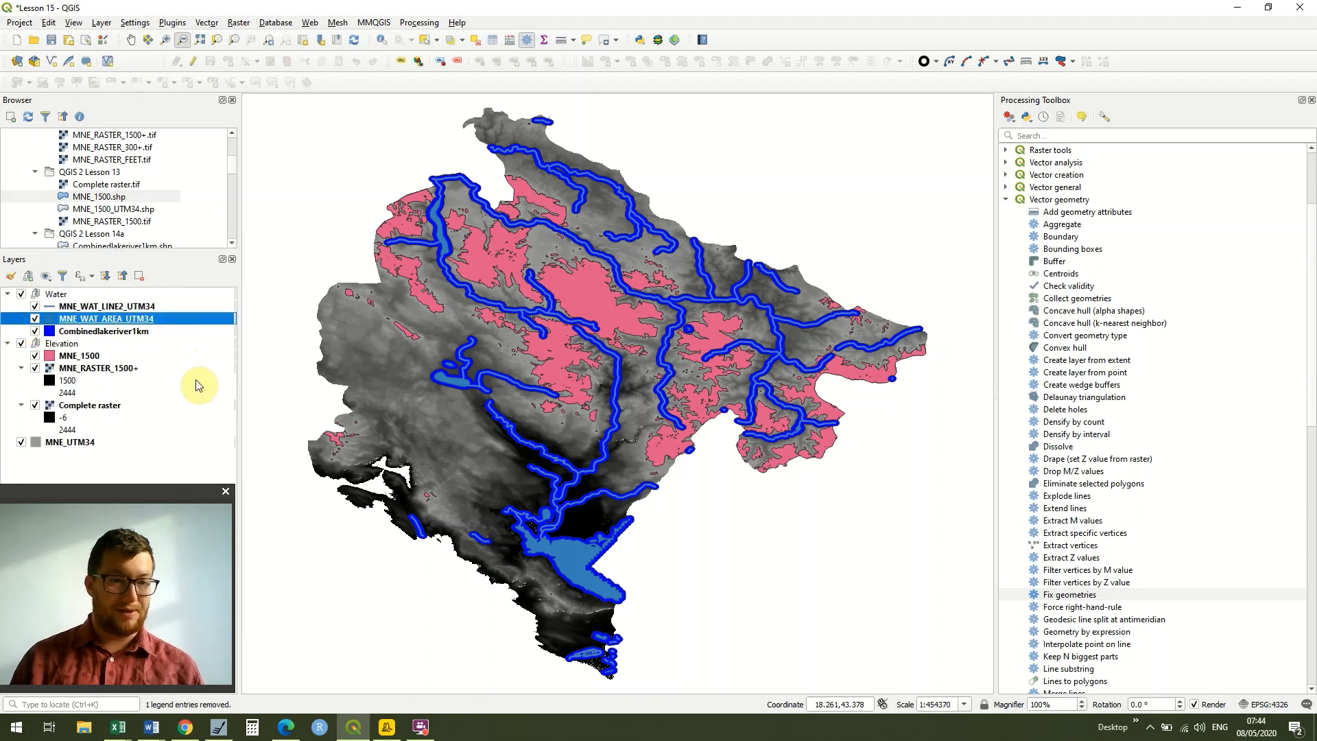
left_click(160, 431)
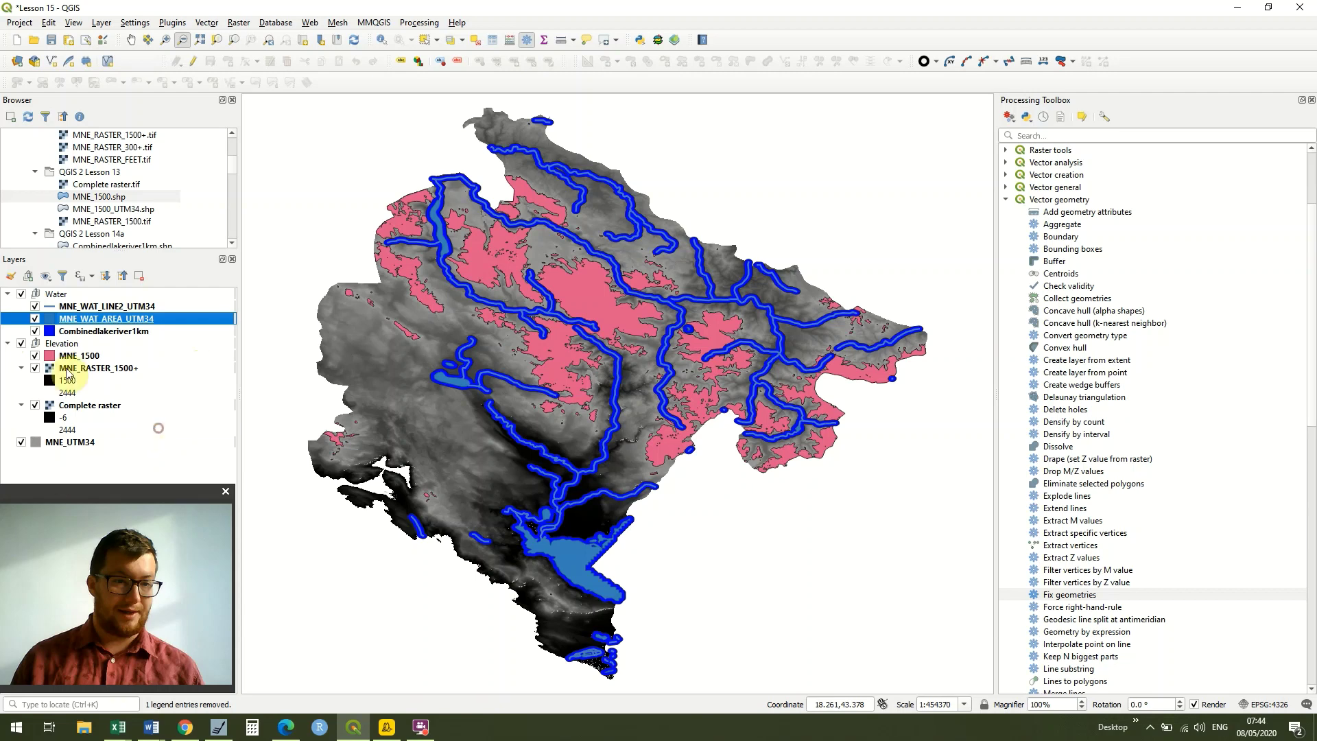
left_click(20, 343)
left_click(21, 343)
left_click(19, 344)
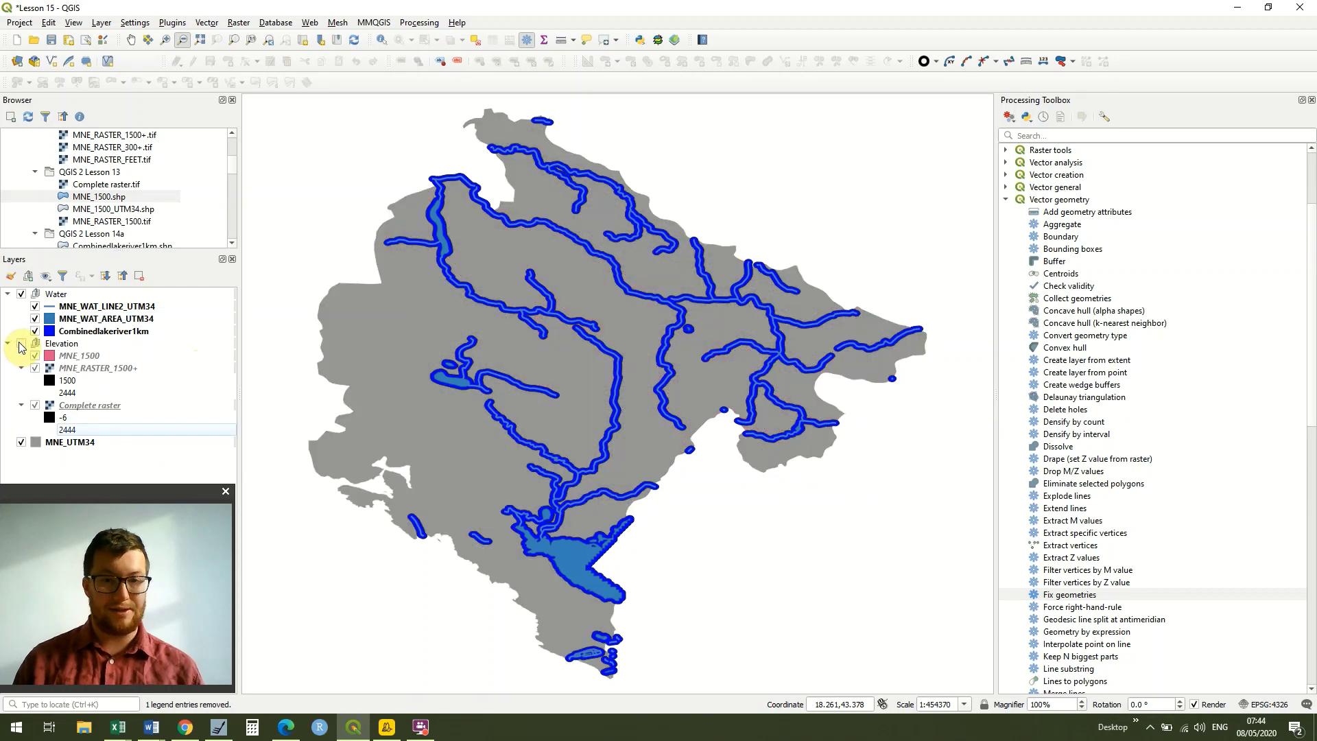
left_click(20, 343)
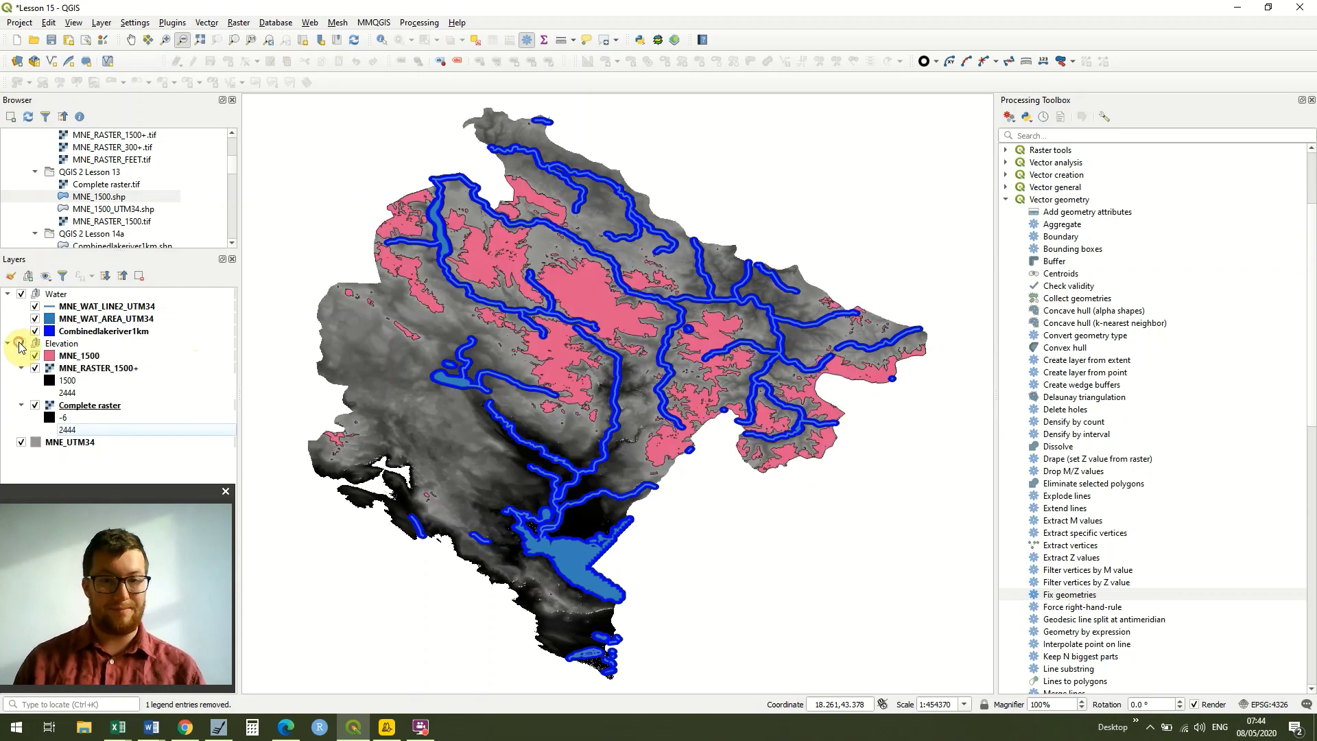
left_click(20, 294)
left_click(20, 294)
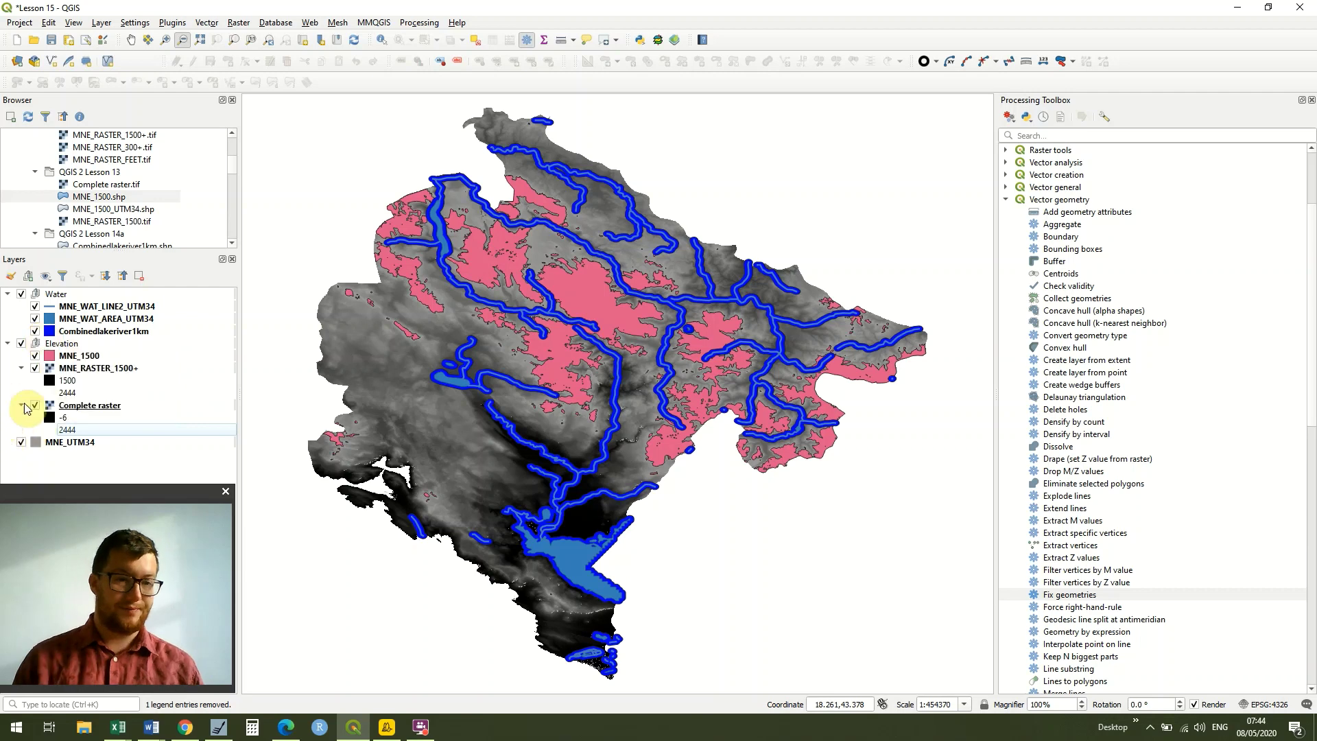
Step: Hide the Complete raster, MNE_RASTER_1500+, MNE_WAT_AREA_UTM34 and MNE_WAT_LINE2_UTM34 layers
left_click(36, 407)
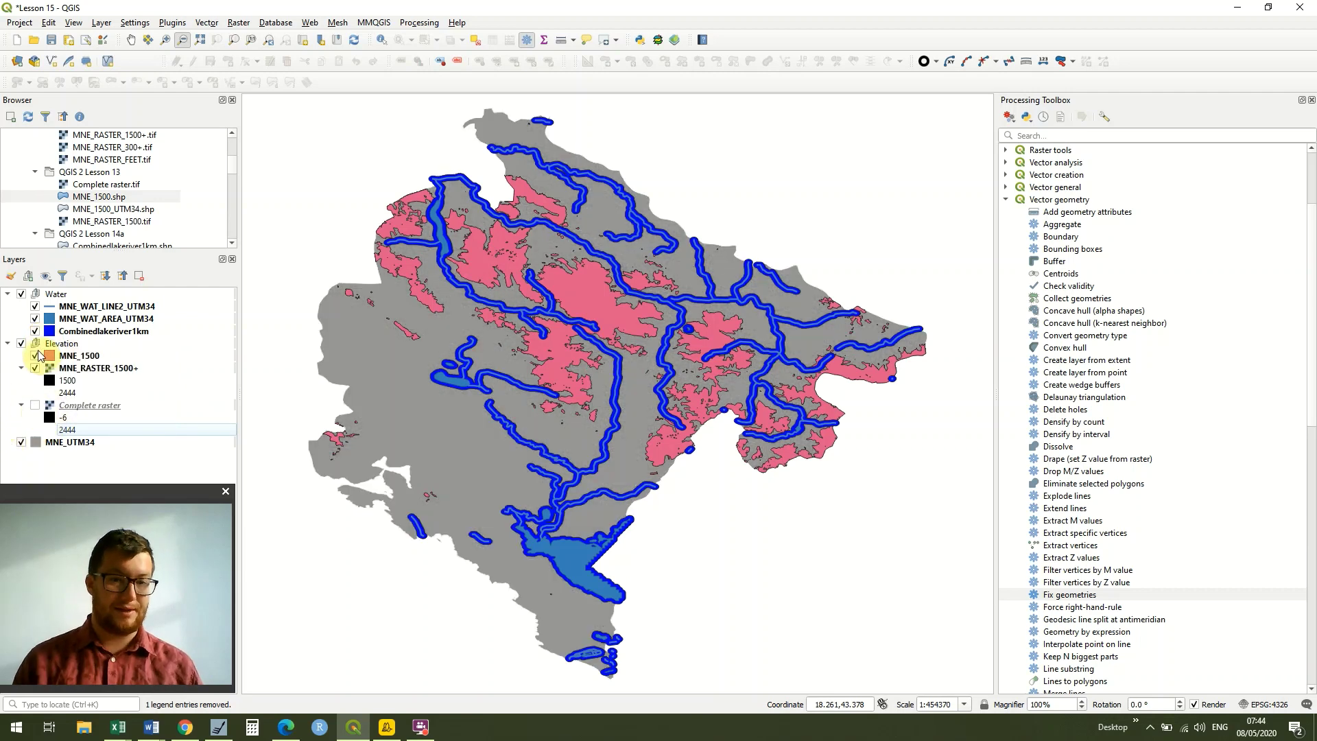
left_click(35, 369)
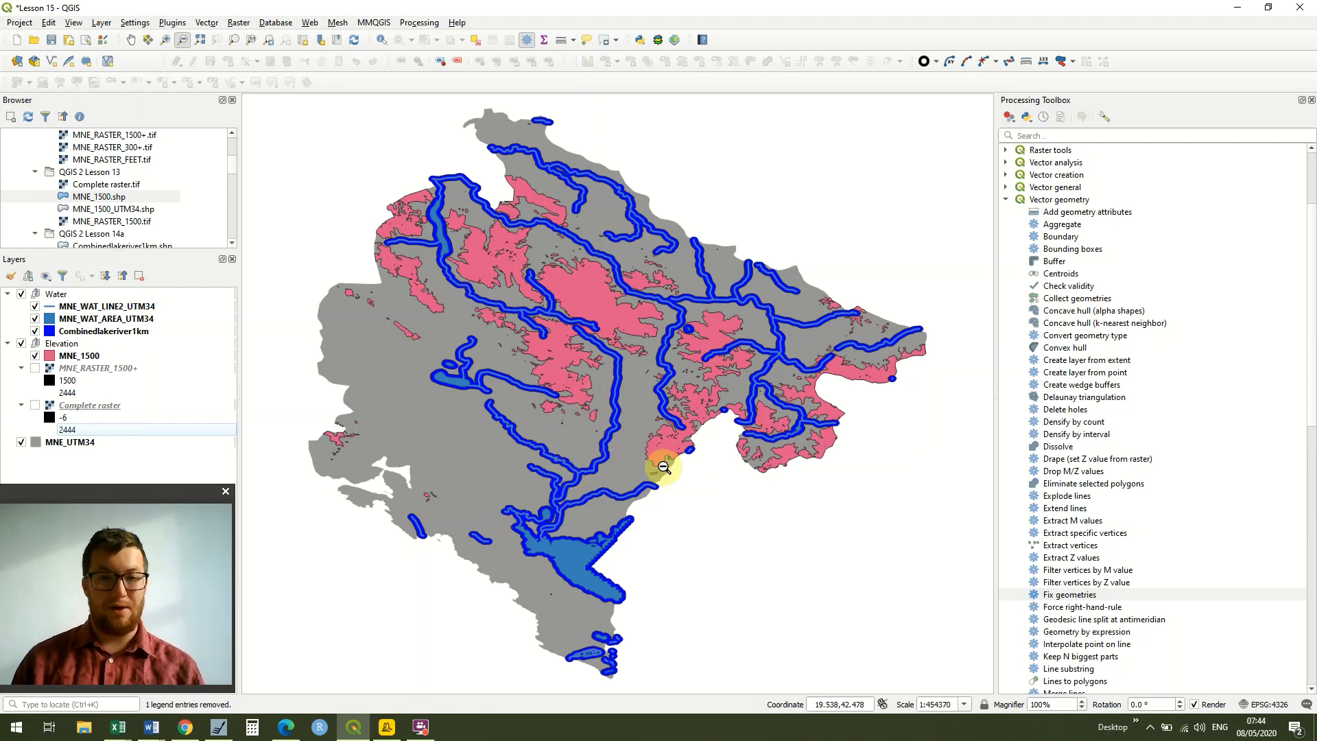
left_click(35, 319)
left_click(34, 307)
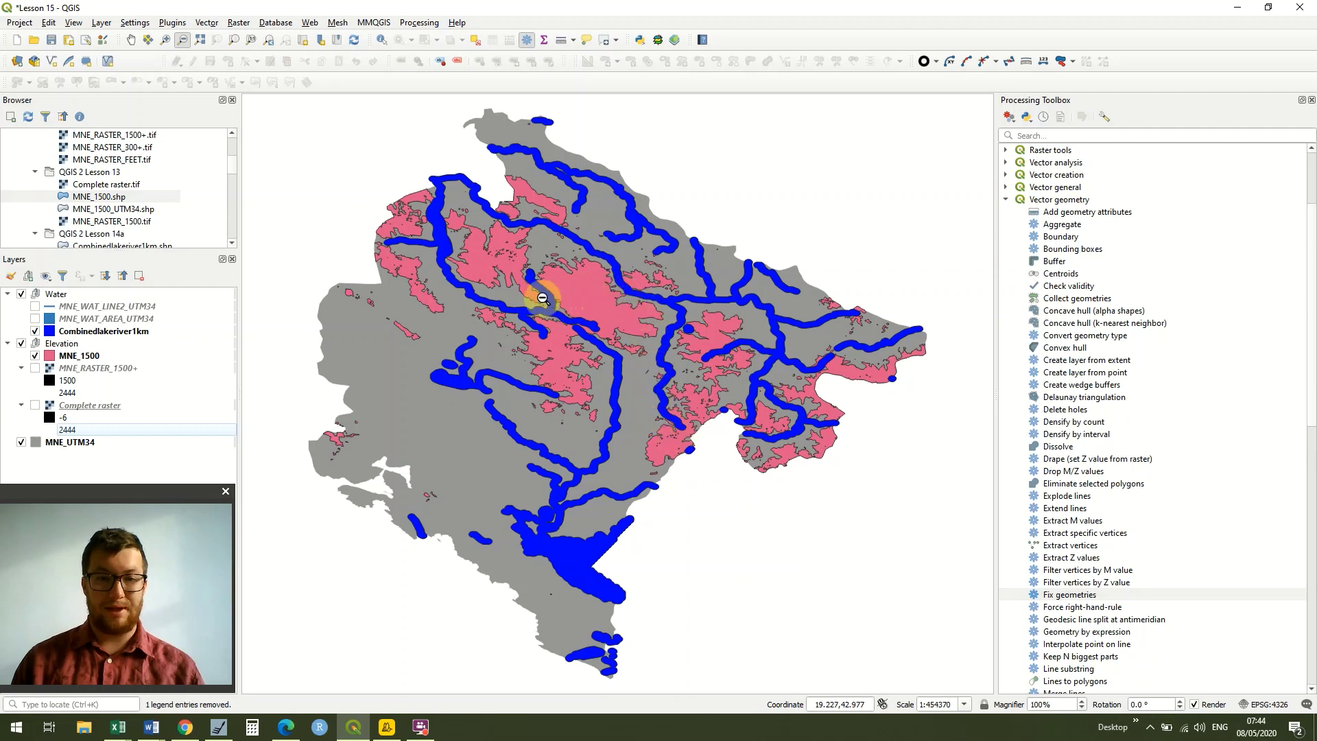
Step: Inspect where the river buffer meets the pink areas, then zoom to the MNE_UTM34 extent
left_click(165, 40)
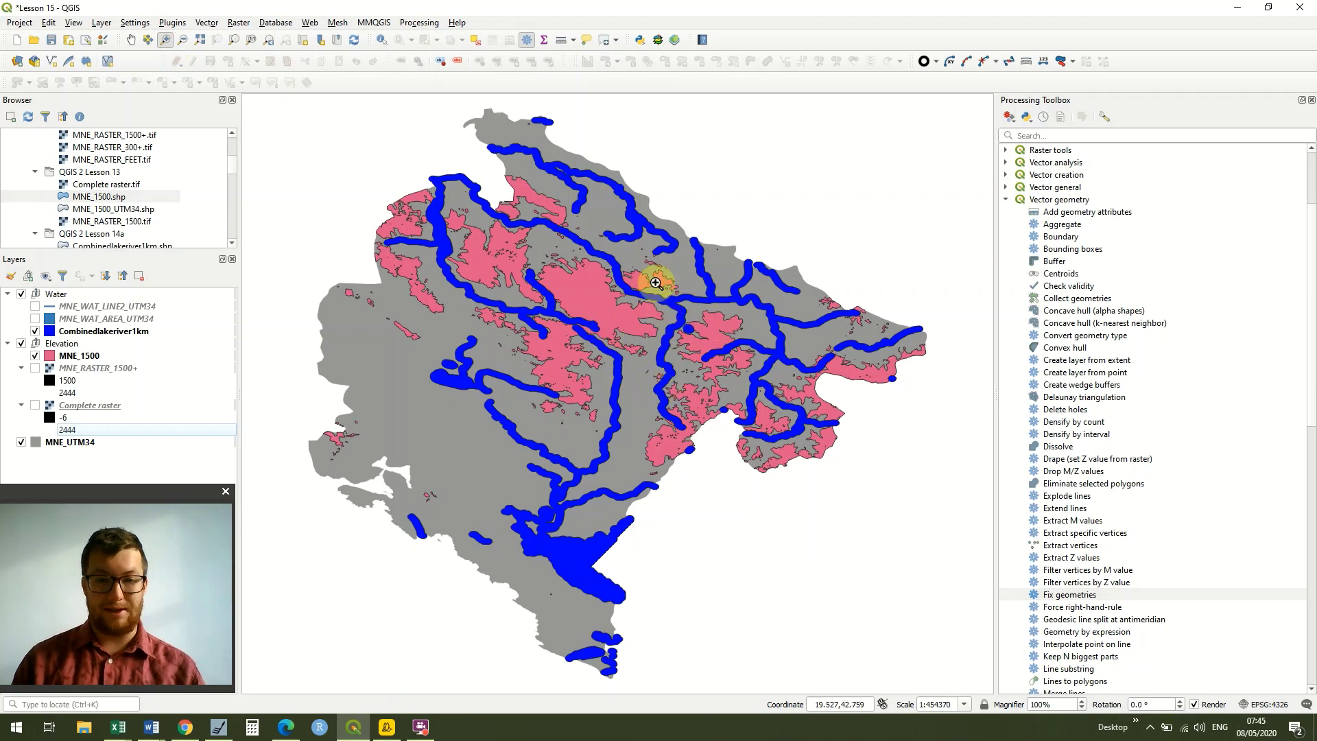
left_click_drag(592, 250, 646, 320)
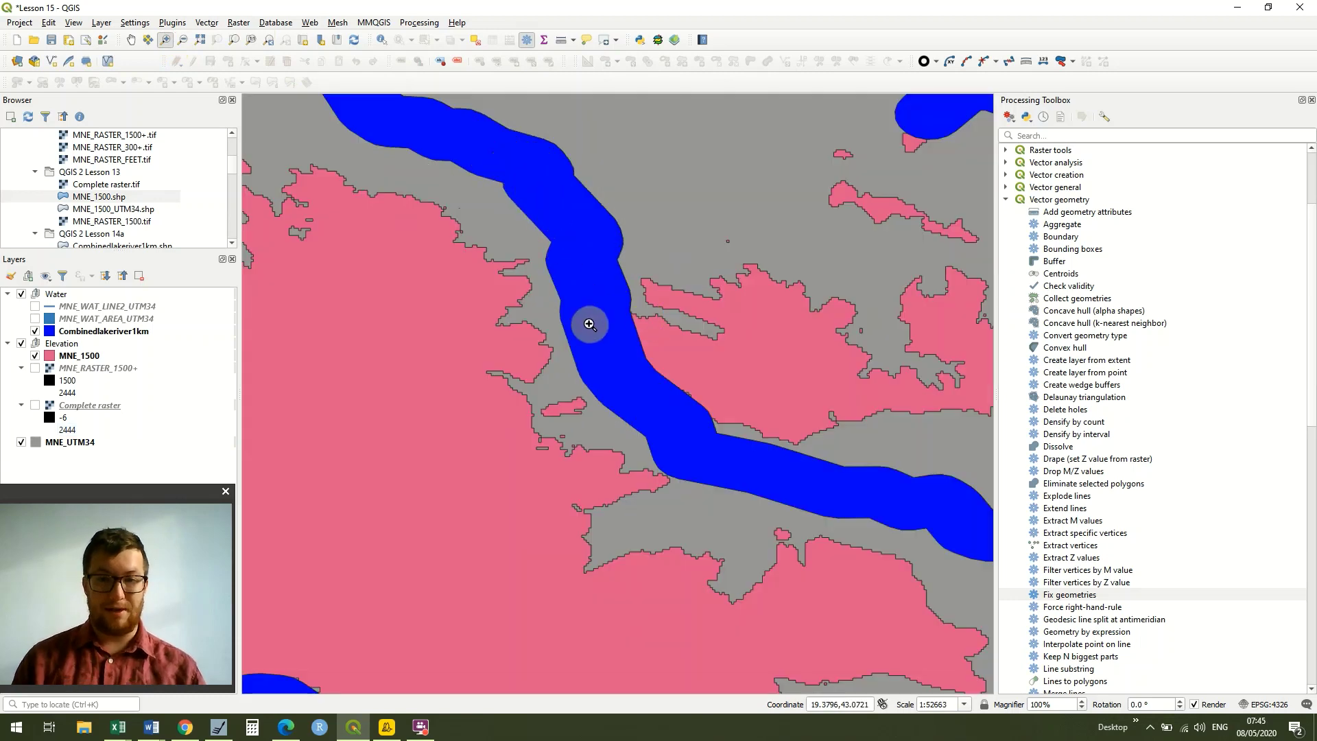
left_click(182, 39)
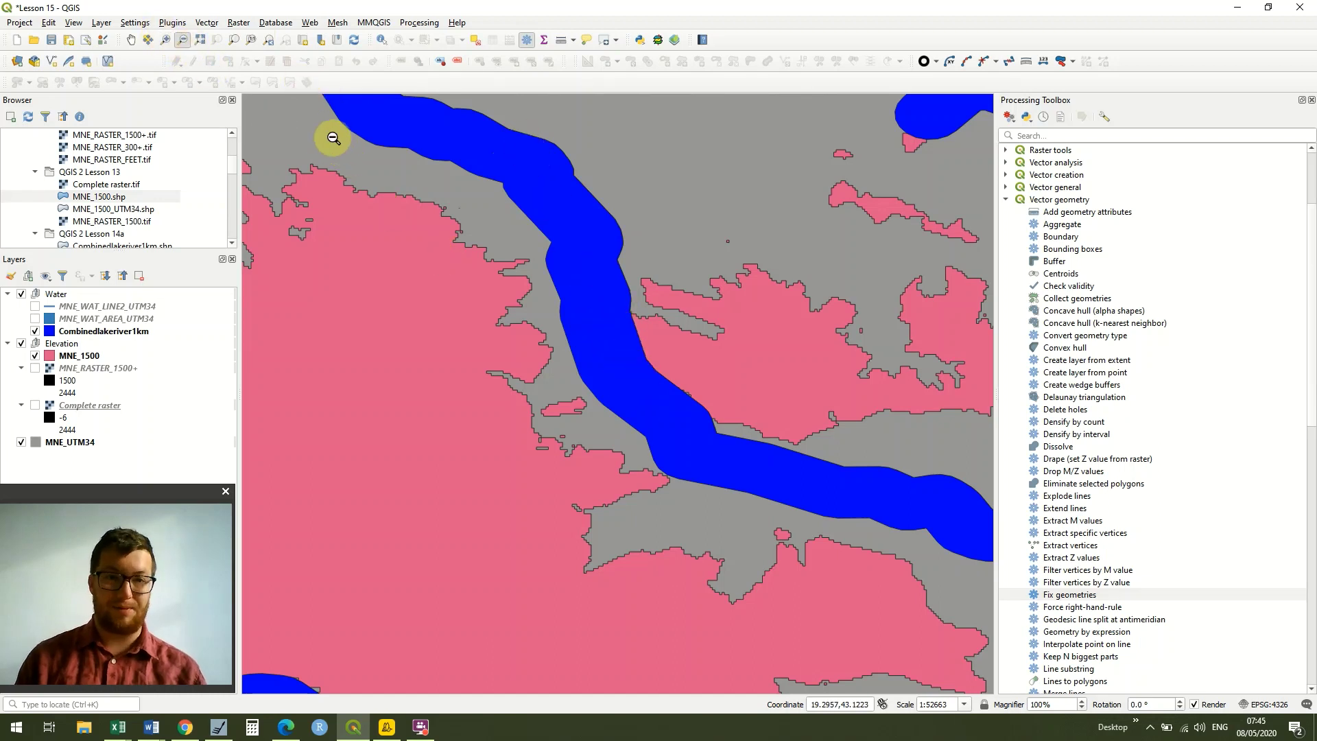
left_click_drag(333, 138, 664, 454)
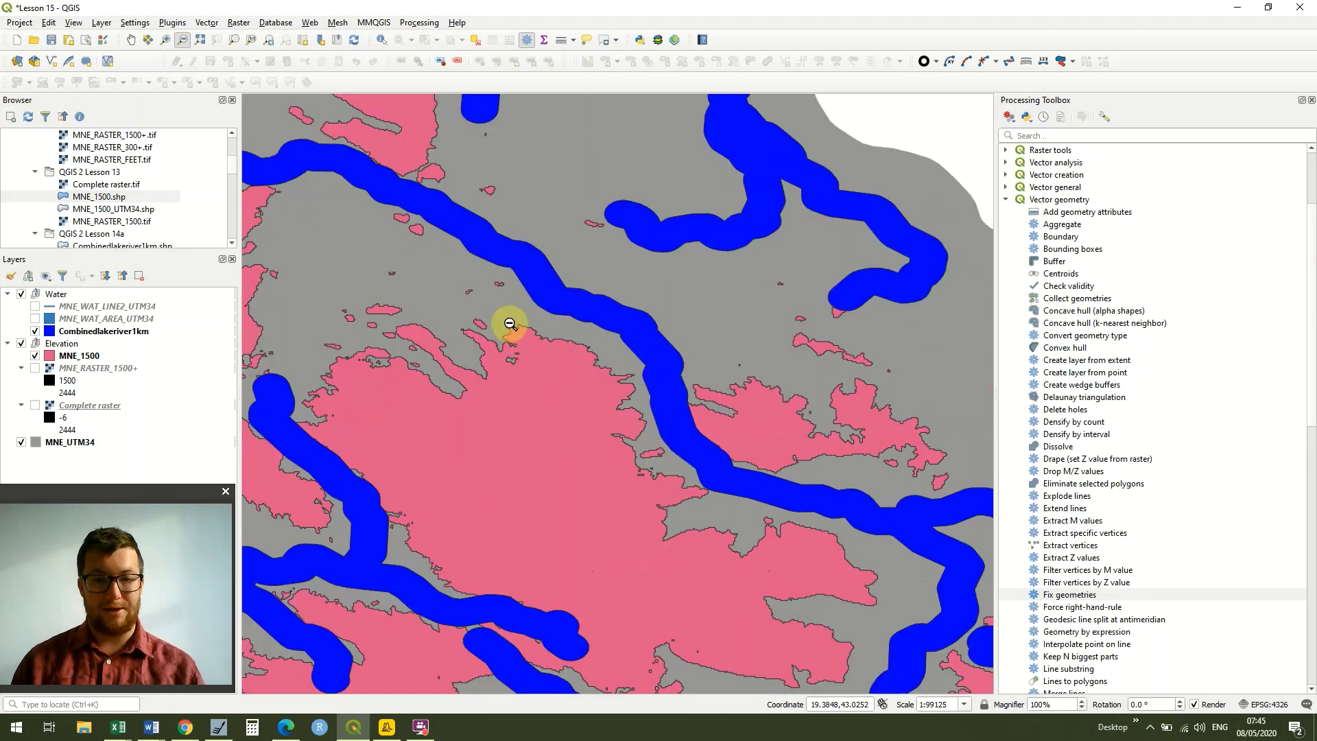
left_click(71, 443)
right_click(71, 445)
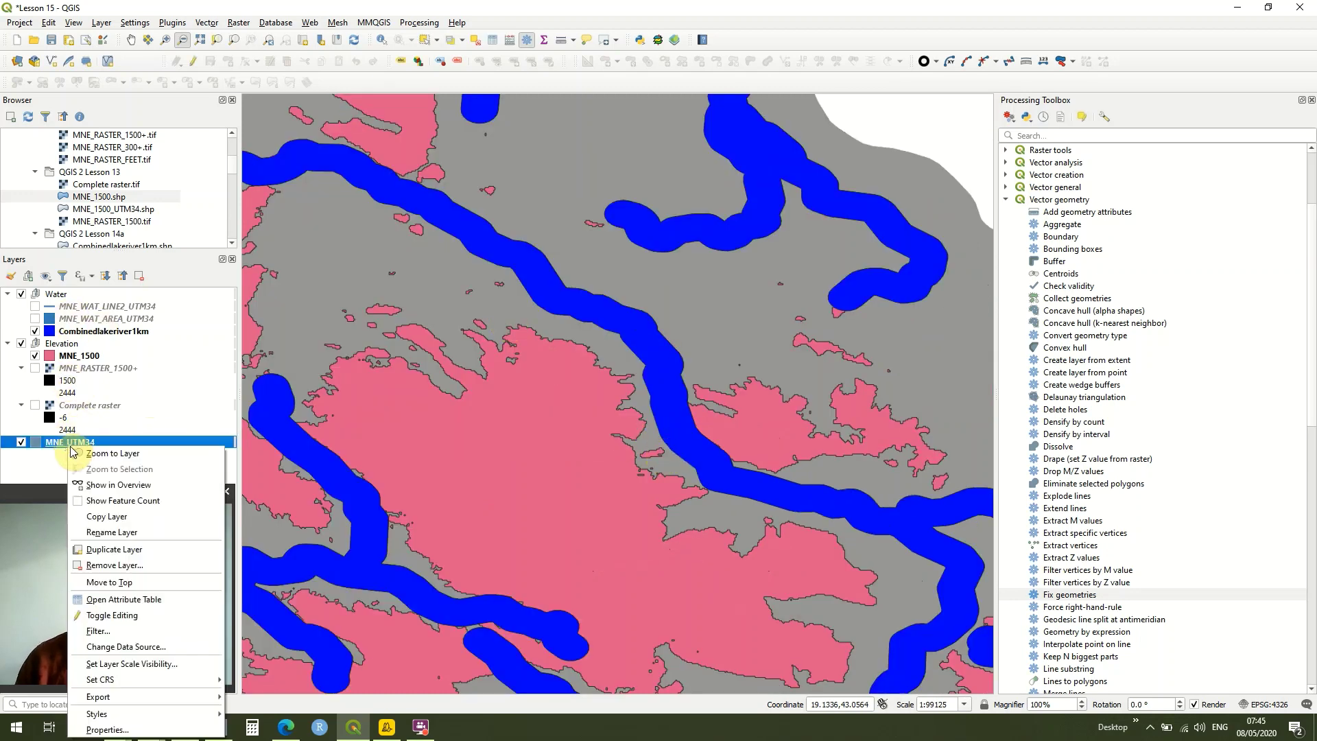
left_click(119, 456)
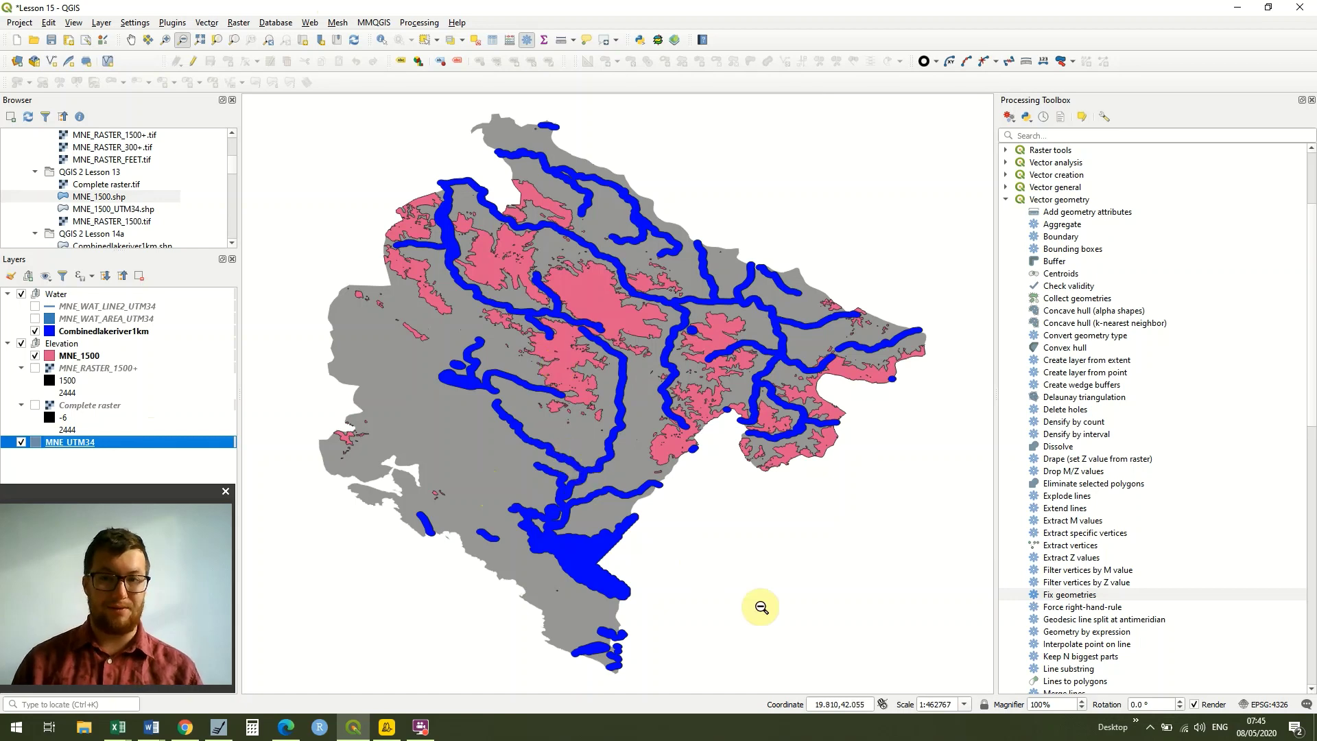
left_click(209, 23)
mouse_move(275, 54)
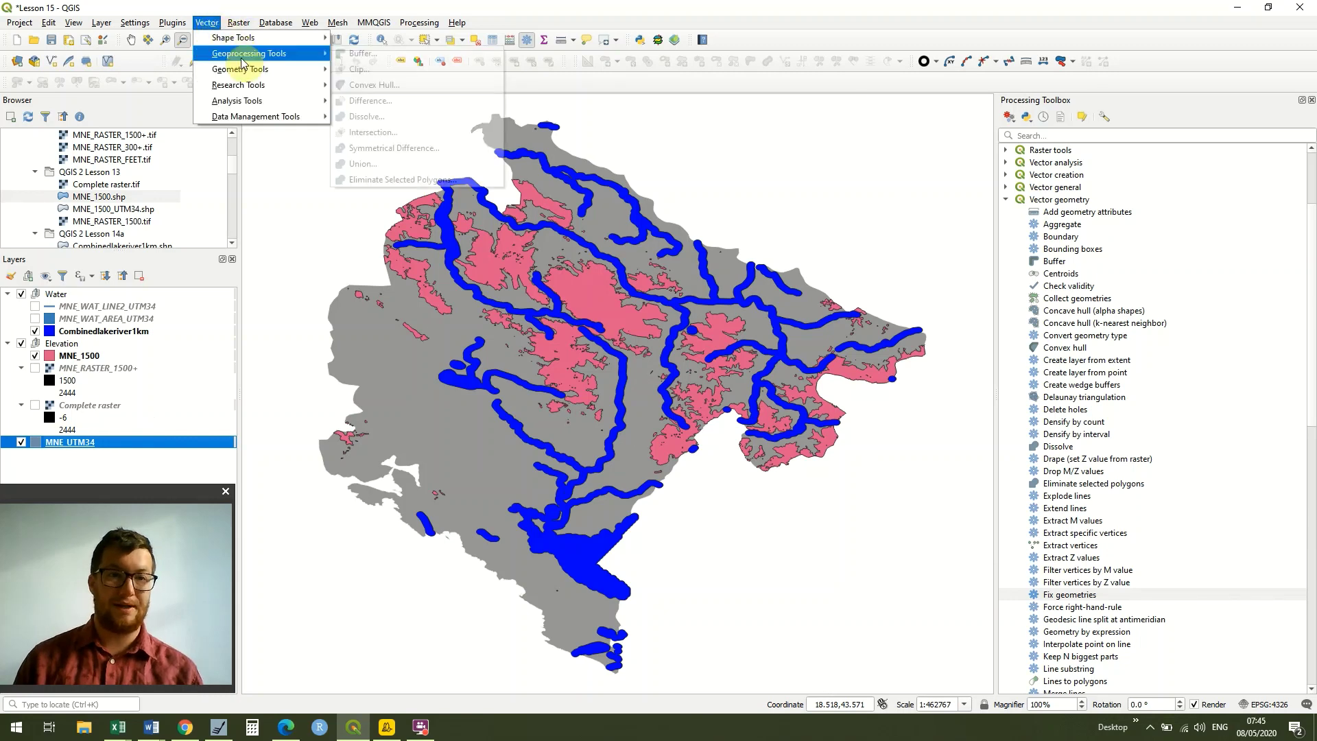
left_click(355, 68)
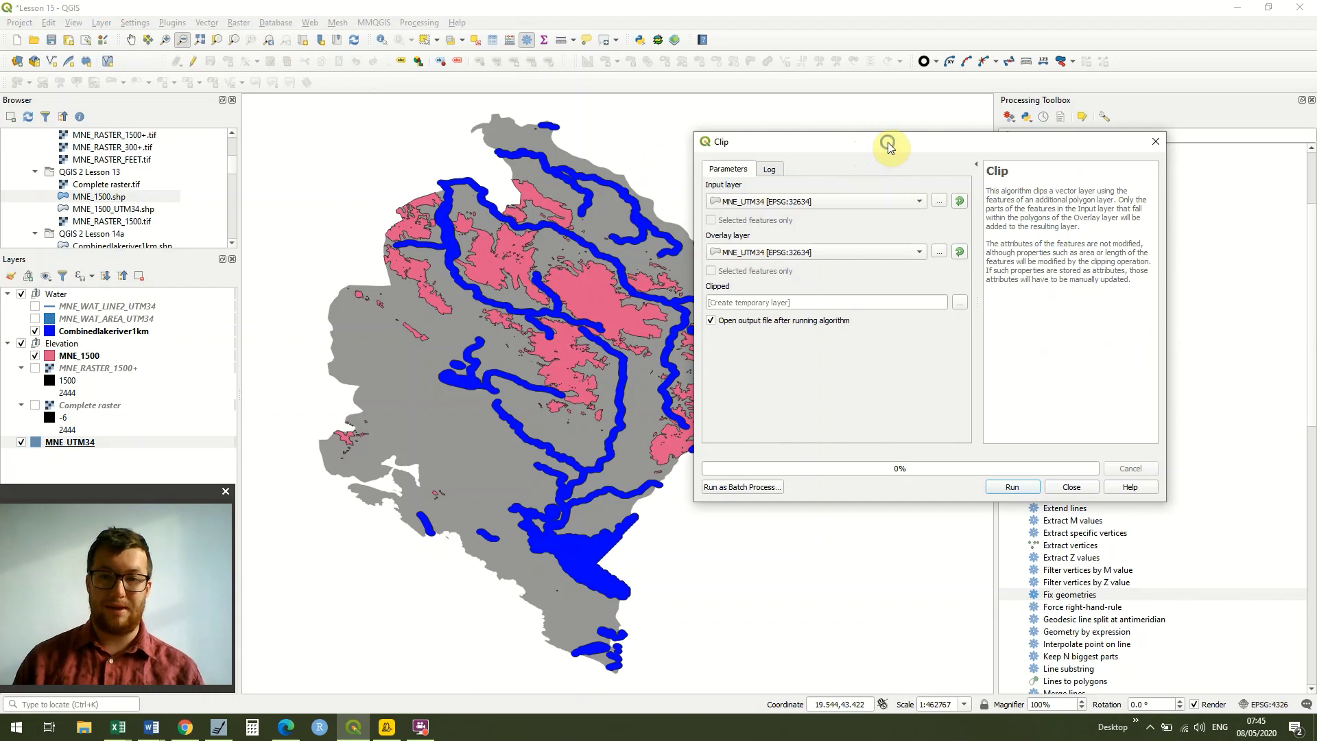
right_click(886, 146)
left_click(848, 282)
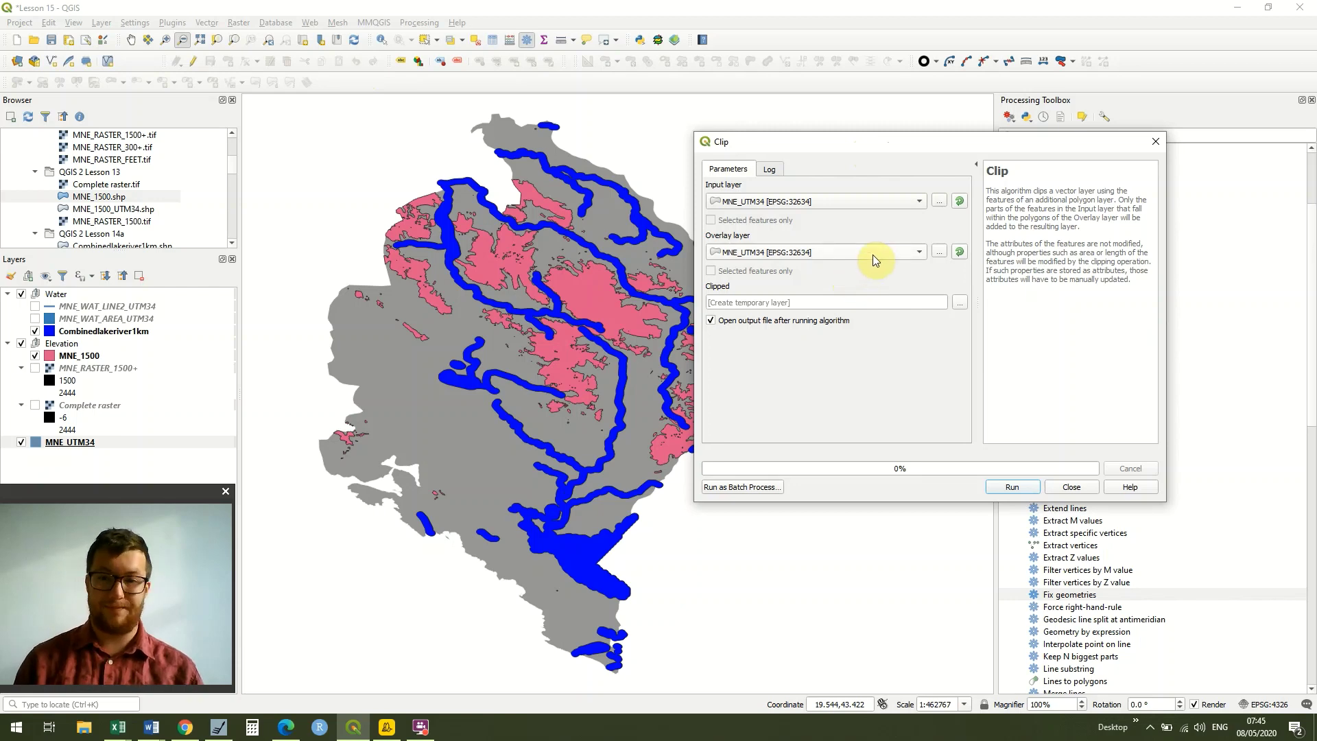
left_click(872, 254)
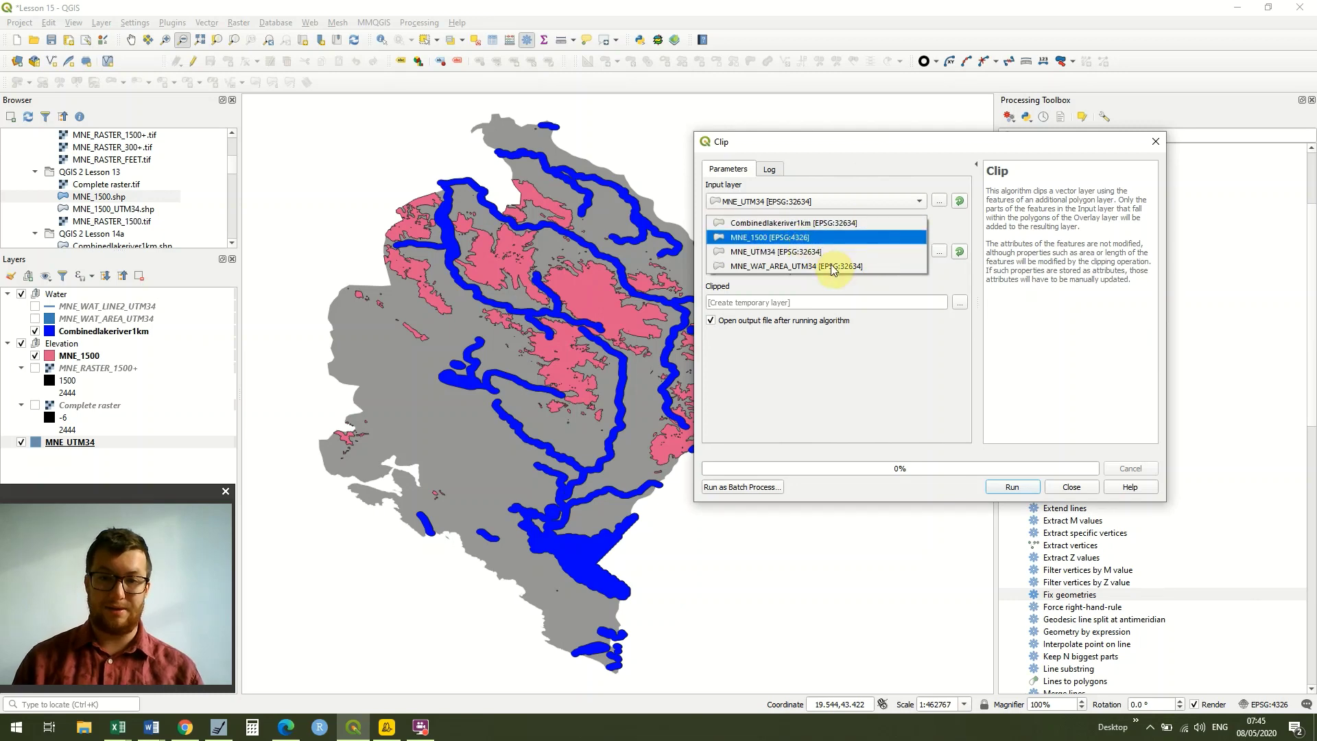
left_click(782, 237)
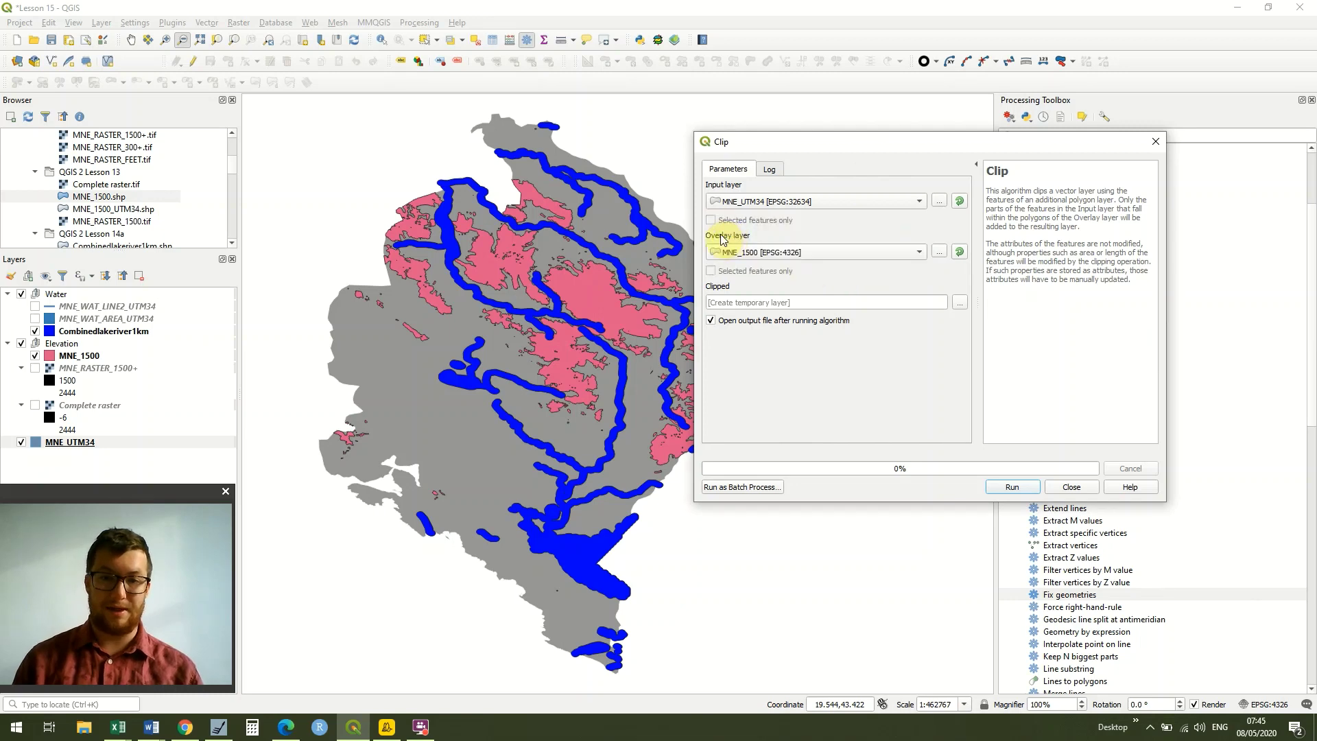
left_click(796, 202)
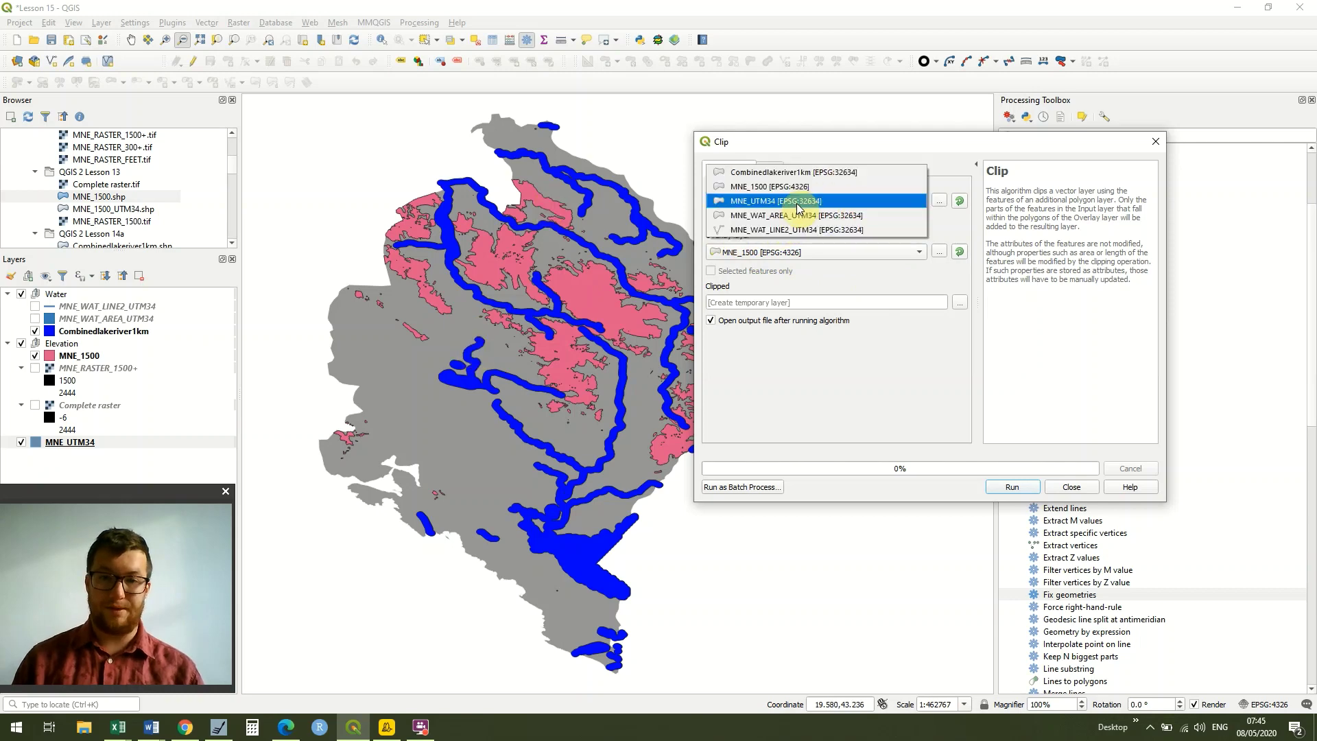
left_click(797, 173)
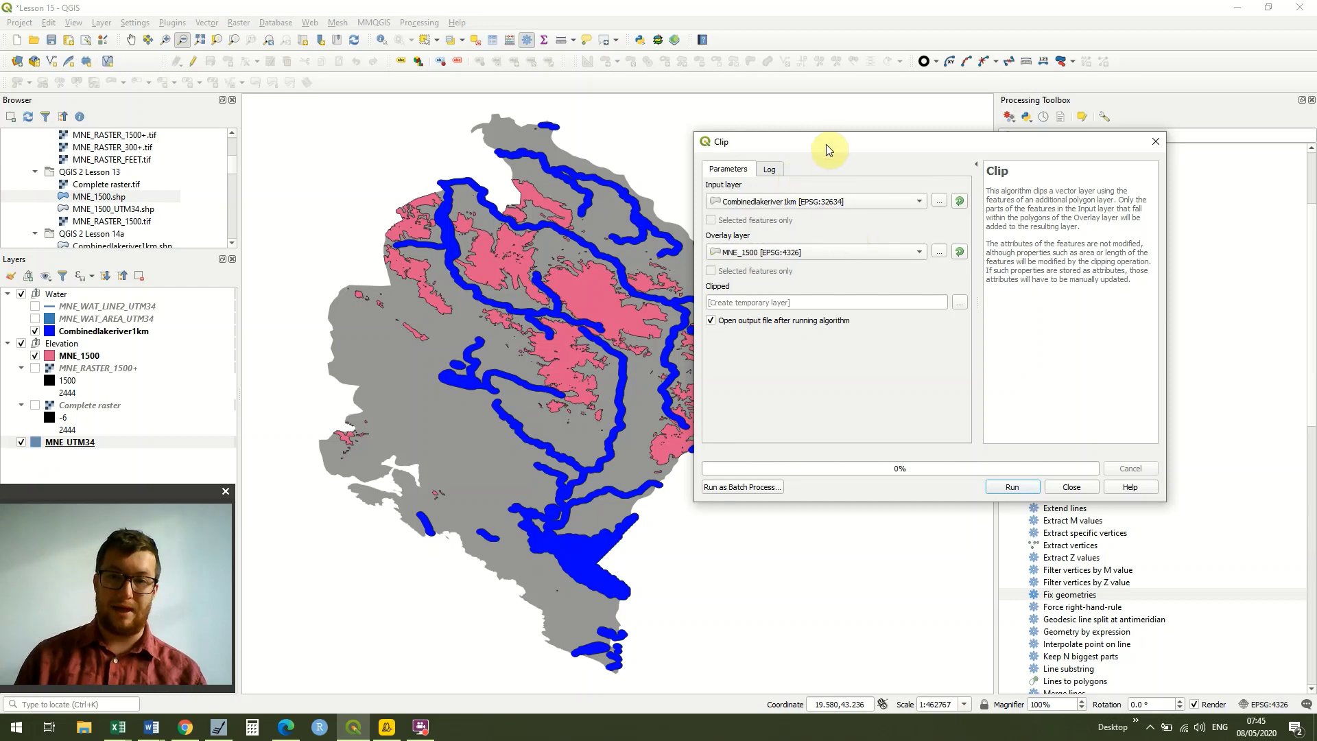
left_click_drag(832, 147, 931, 68)
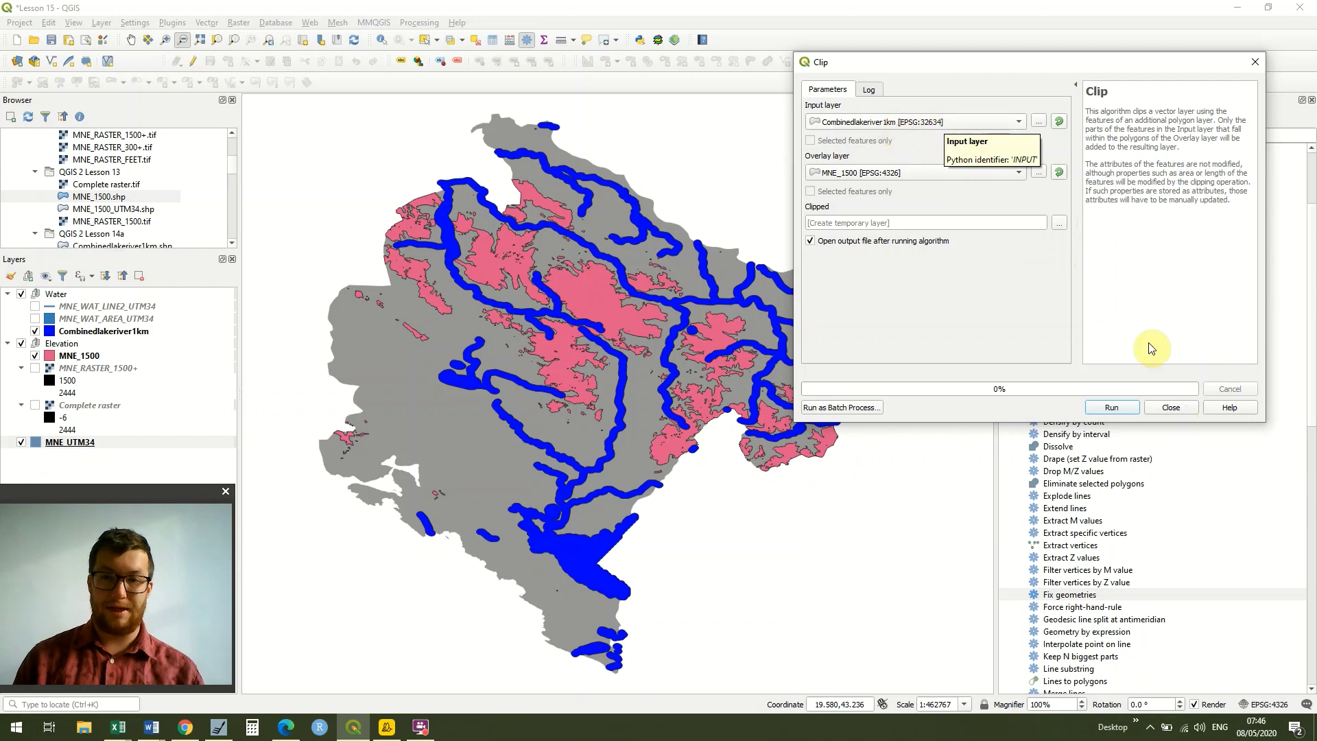
left_click(1170, 407)
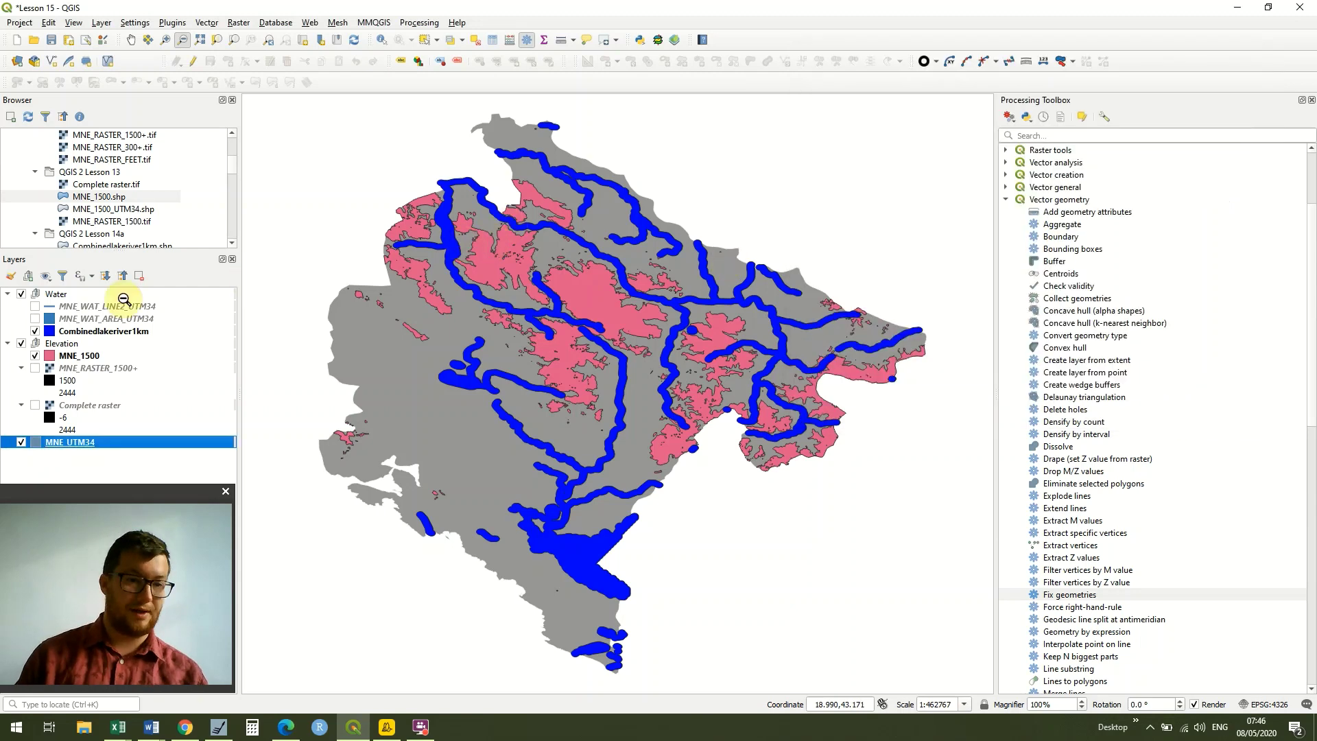
Step: Export MNE_1500 with Save Features As, choosing CRS WGS 84 / UTM zone 34N (EPSG:32634)
left_click(93, 357)
right_click(93, 357)
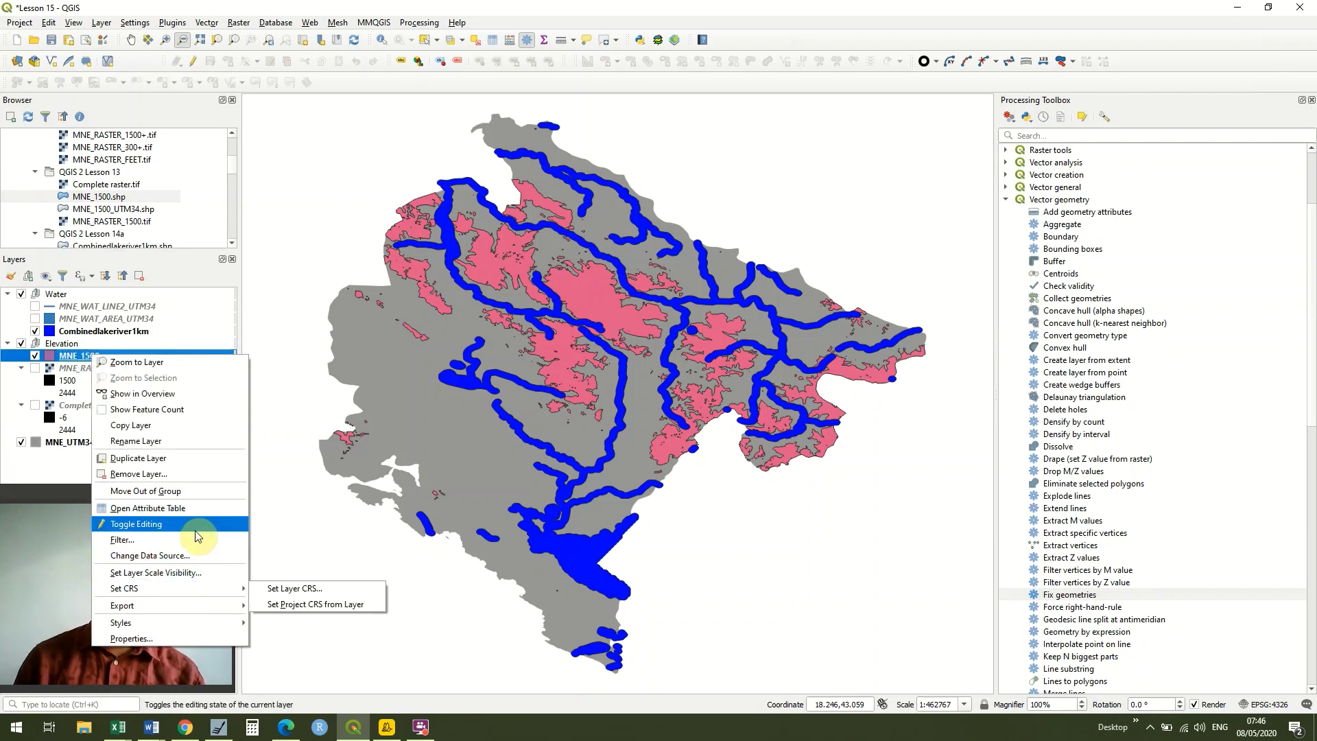
mouse_move(197, 594)
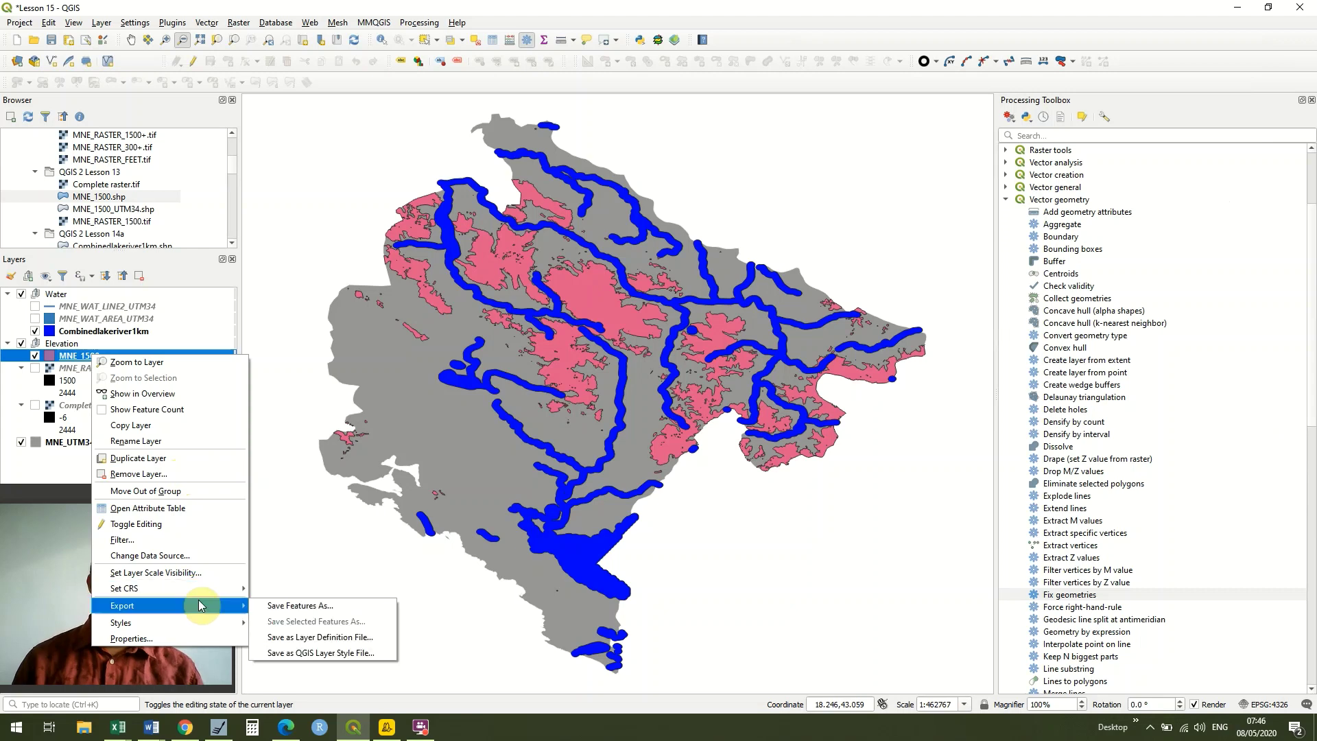
left_click(268, 607)
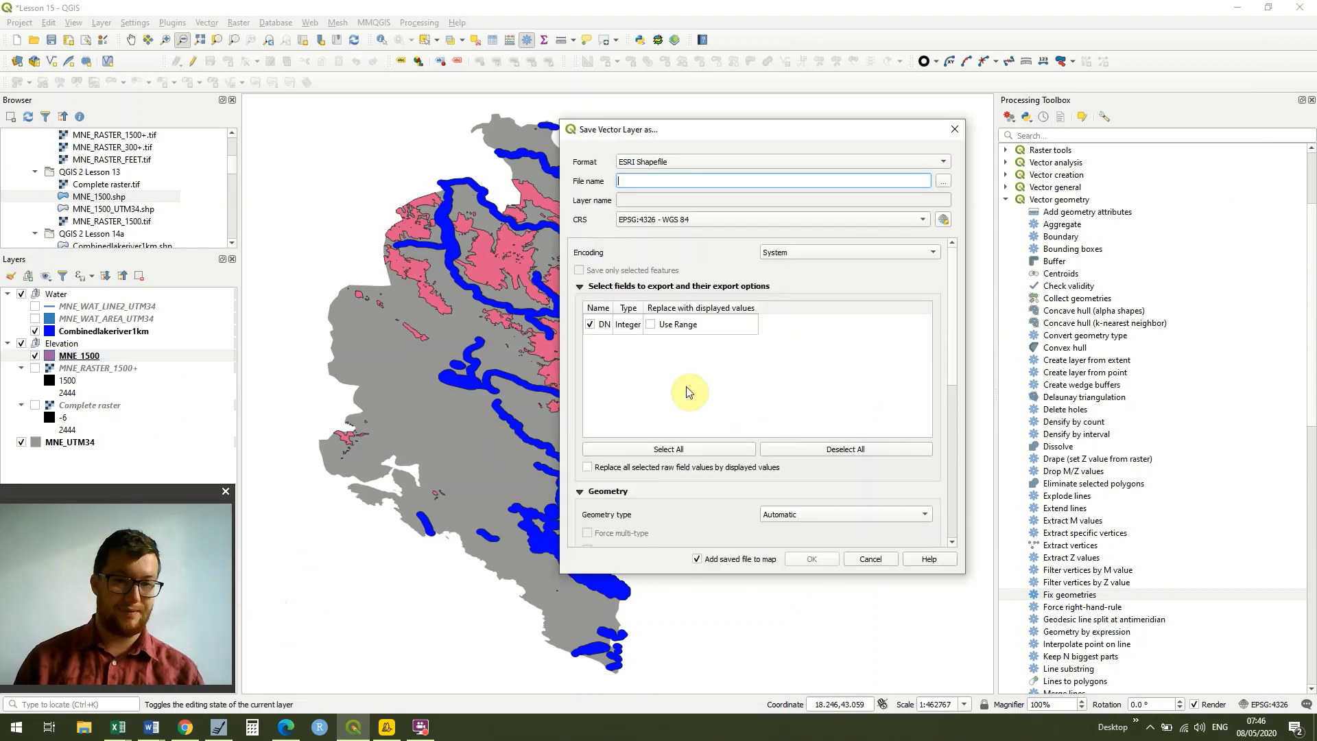
left_click(750, 217)
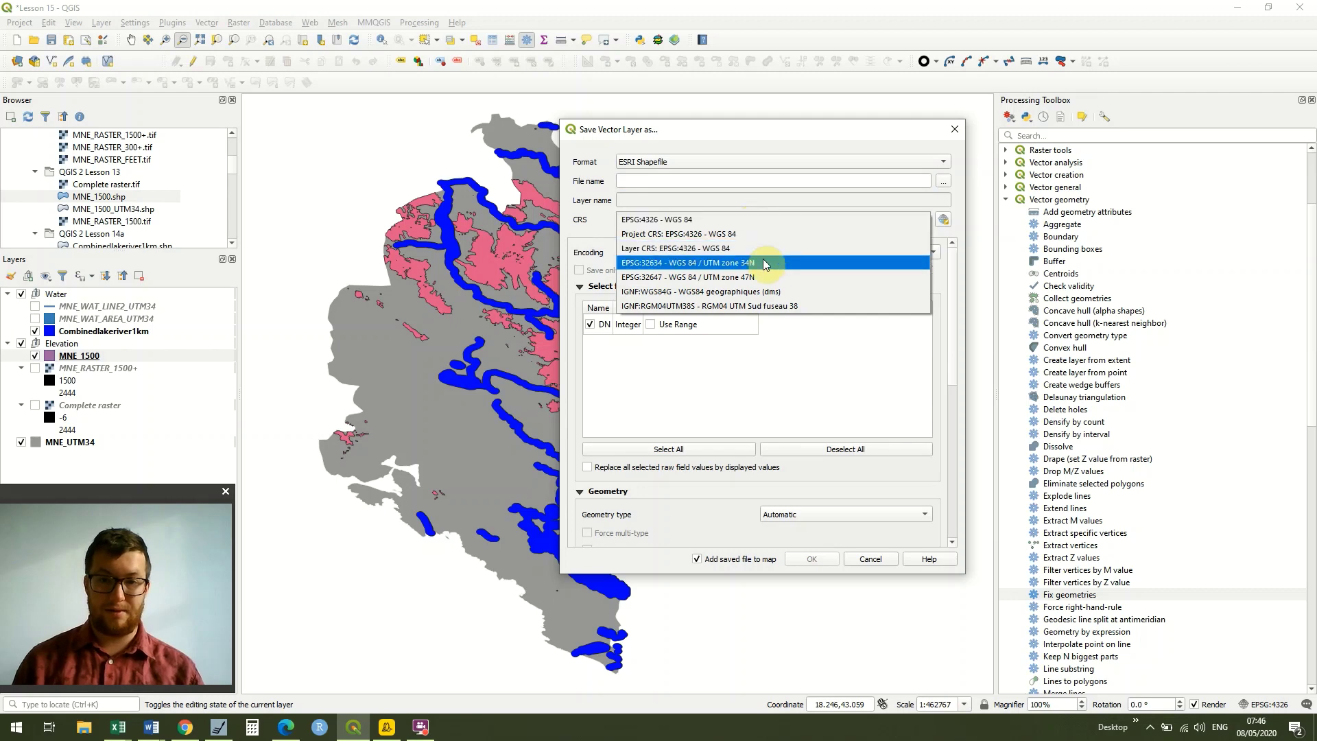
left_click(947, 219)
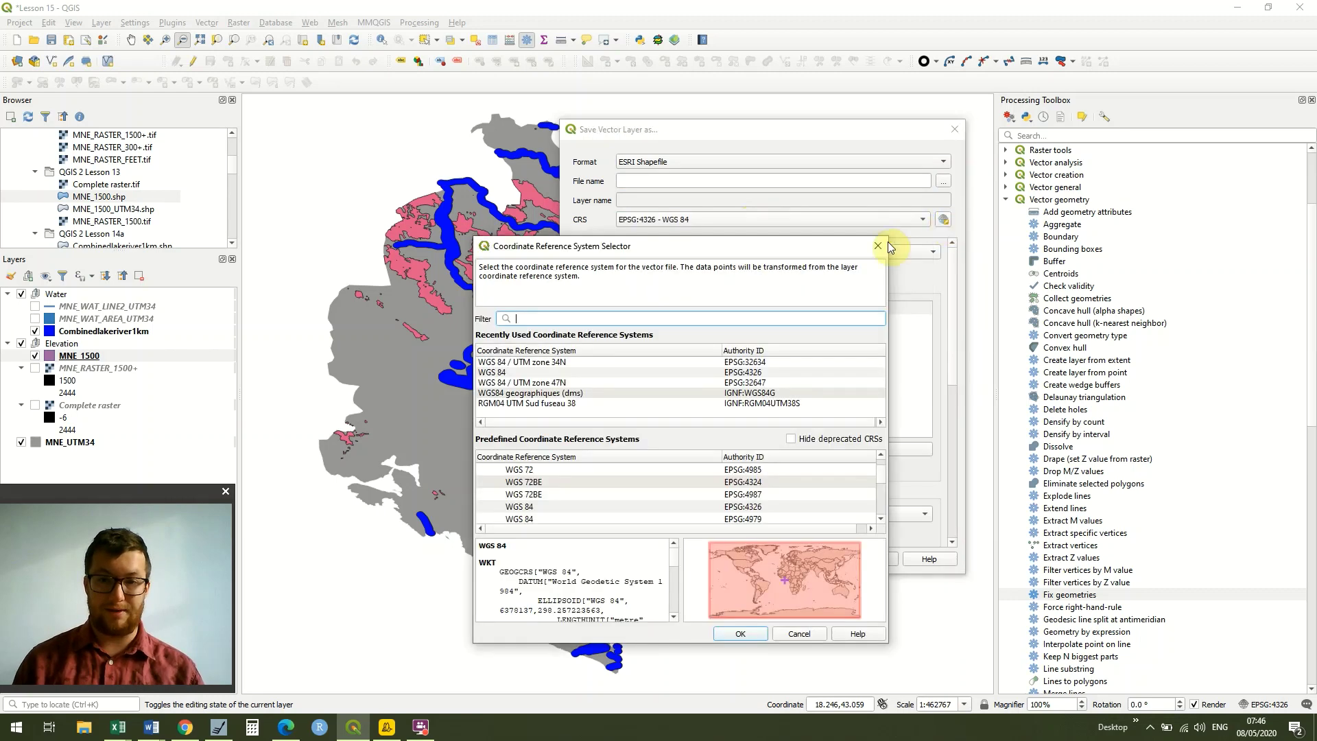
left_click(615, 362)
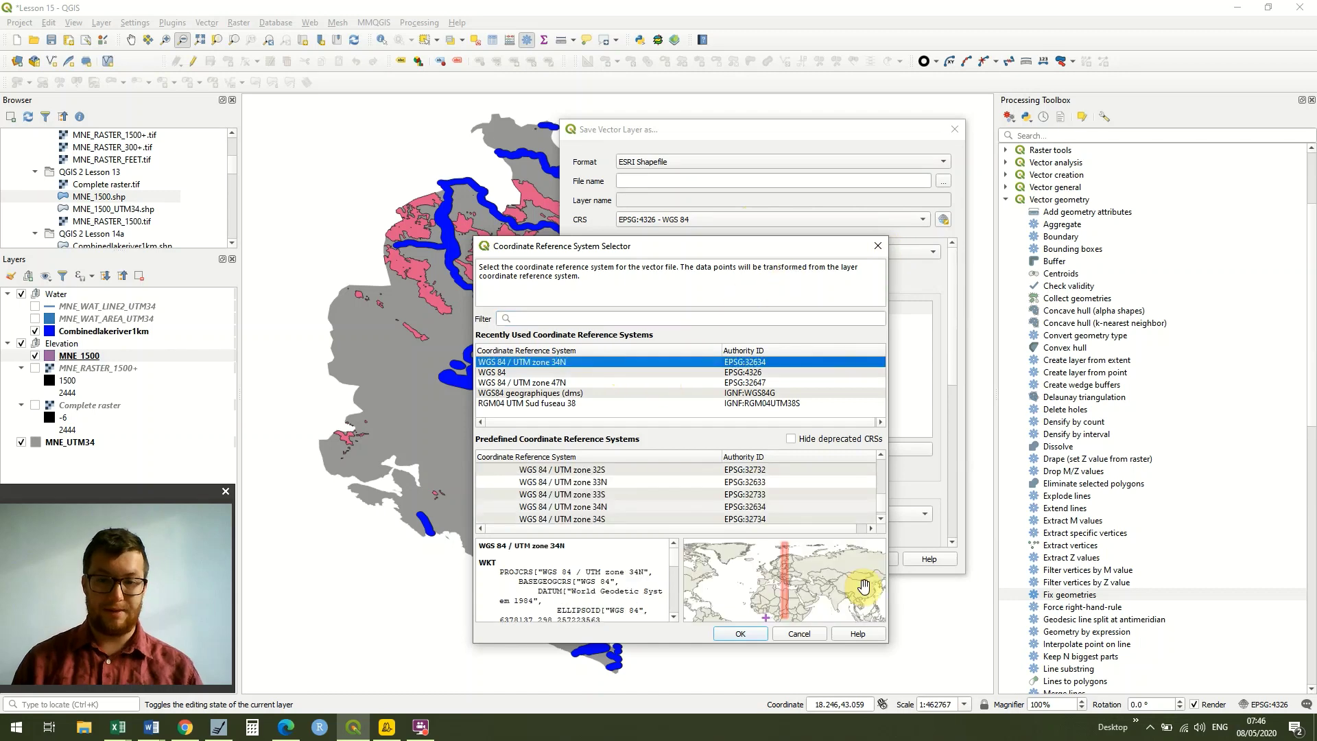
left_click(749, 633)
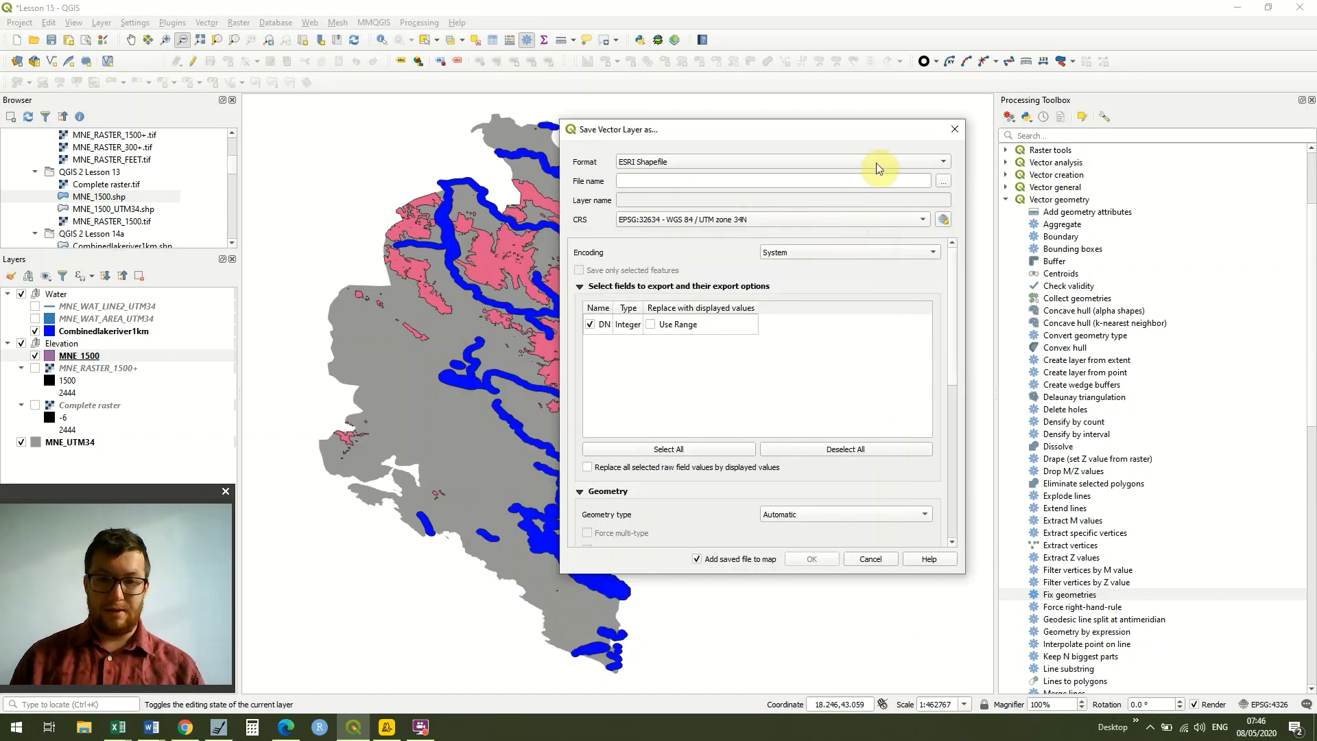
Step: Save the export as MNE_1500_UTM34.shp, overwriting the existing file
left_click(944, 183)
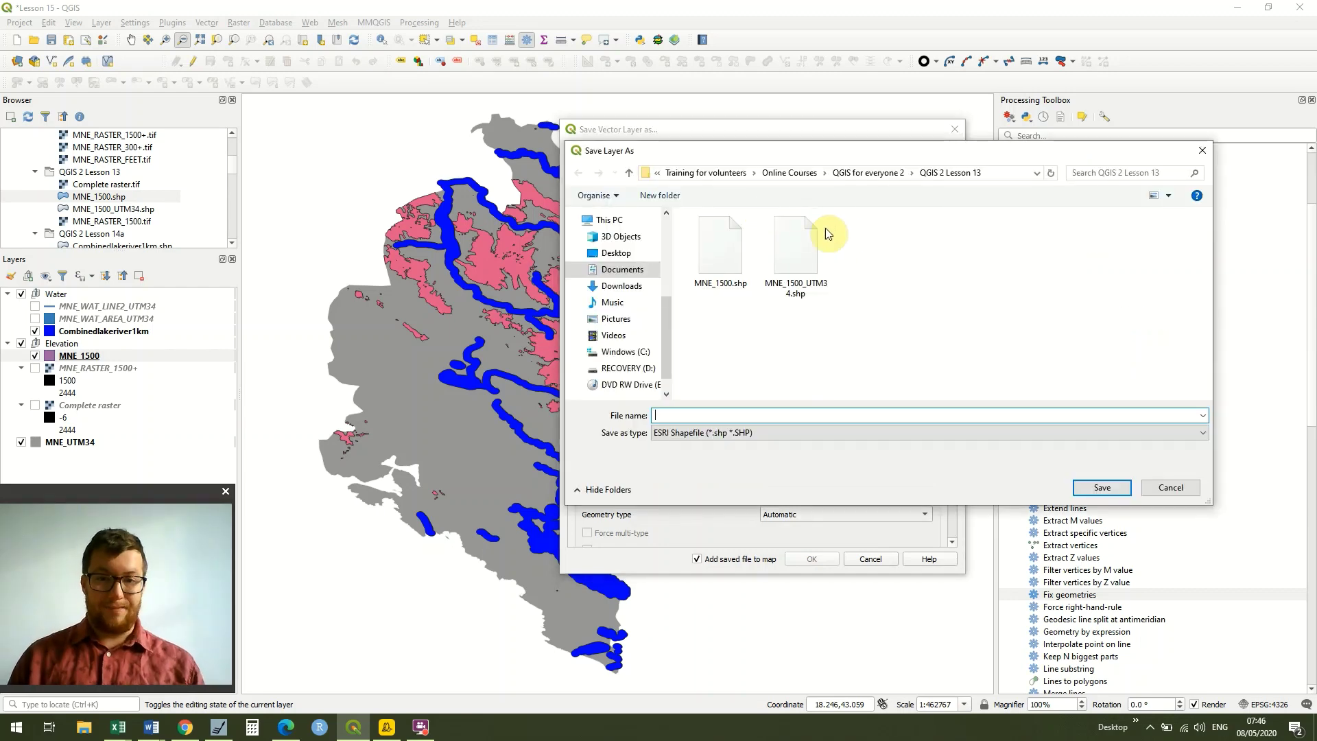
double_click(783, 258)
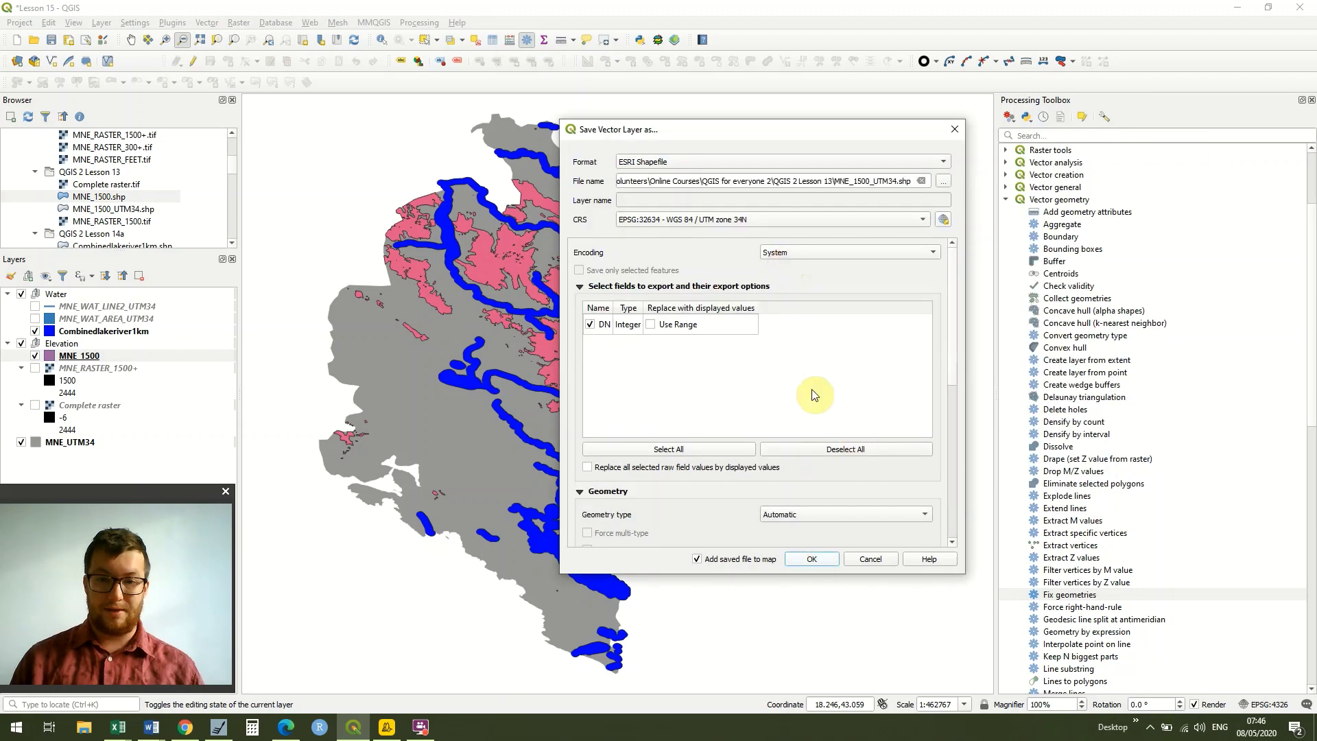
left_click(797, 558)
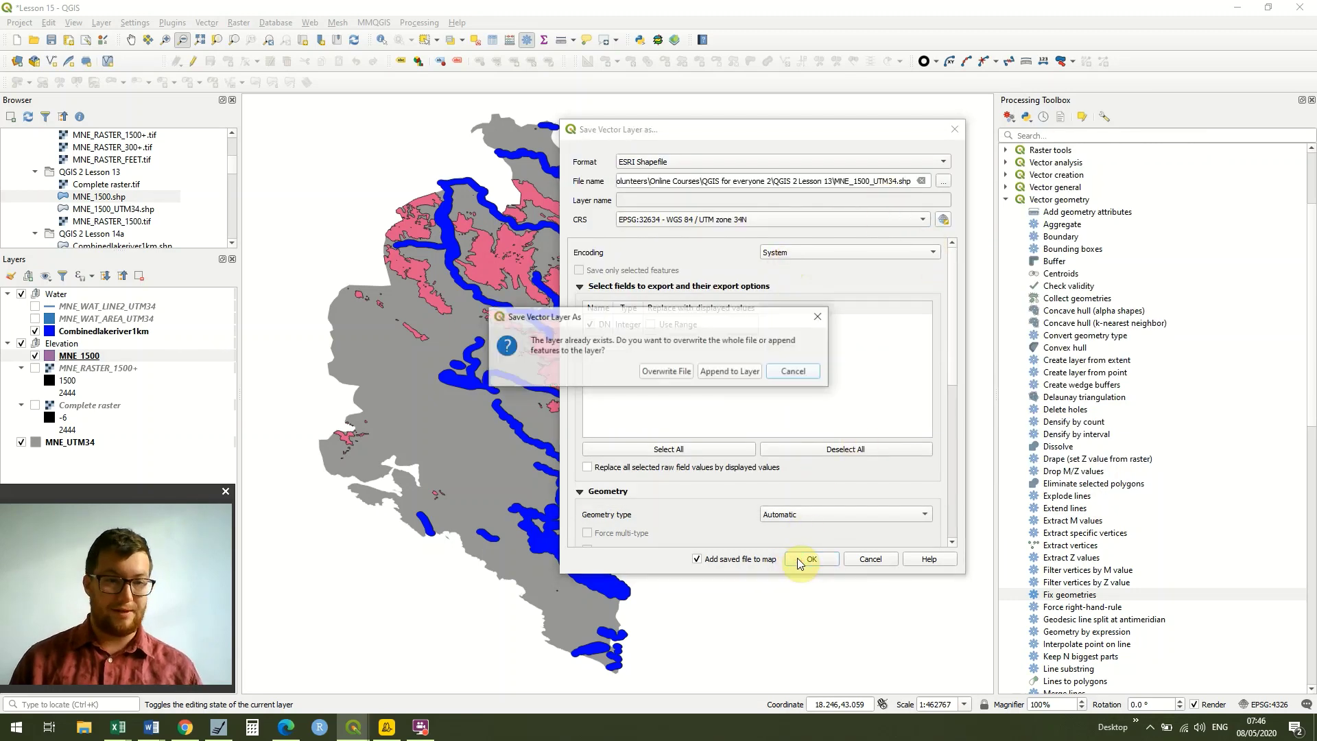
left_click(685, 374)
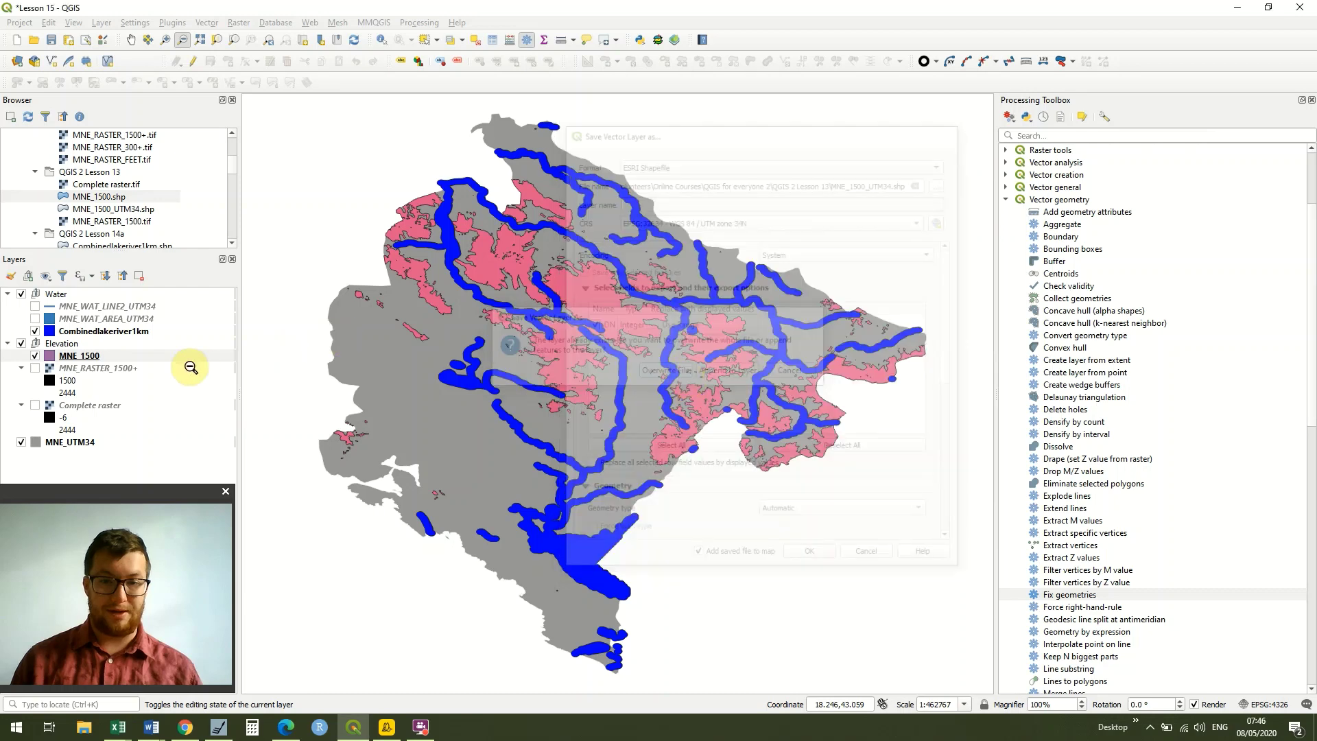
Step: Remove the old MNE_1500 layer from the project
left_click(79, 372)
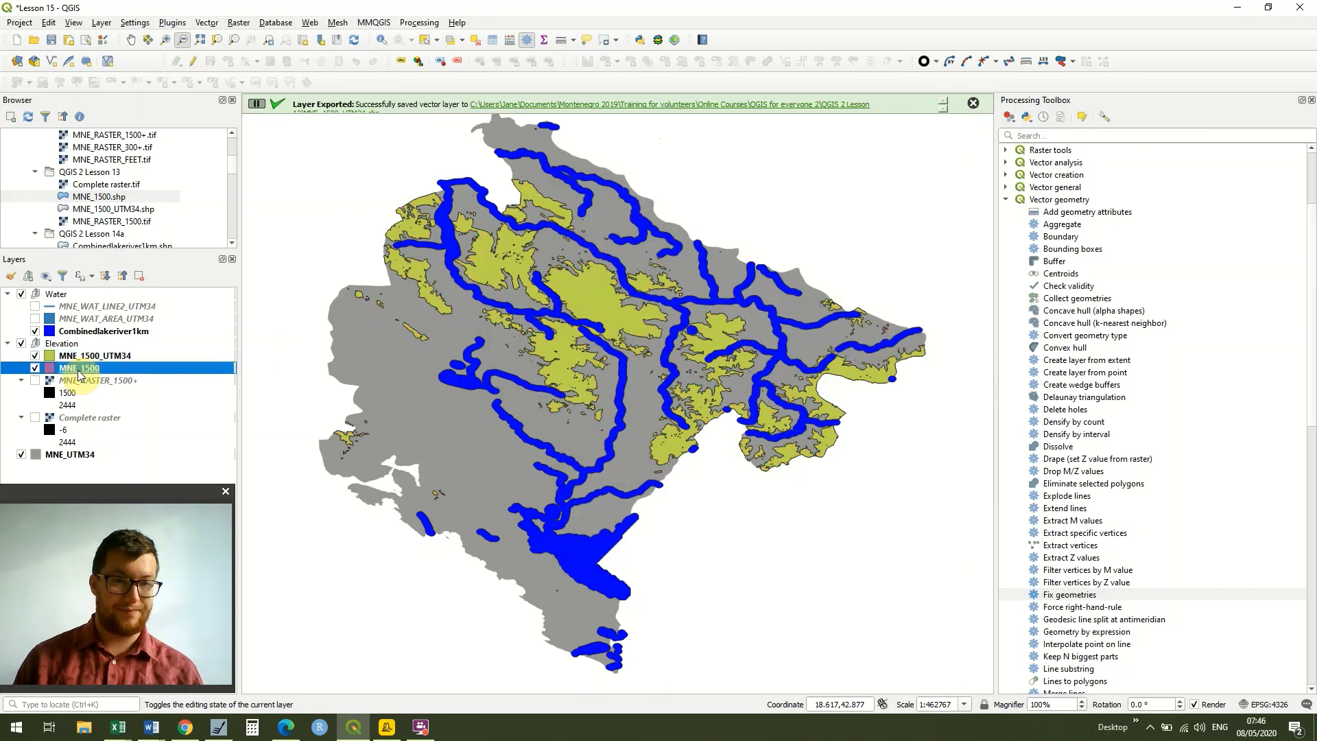
right_click(78, 372)
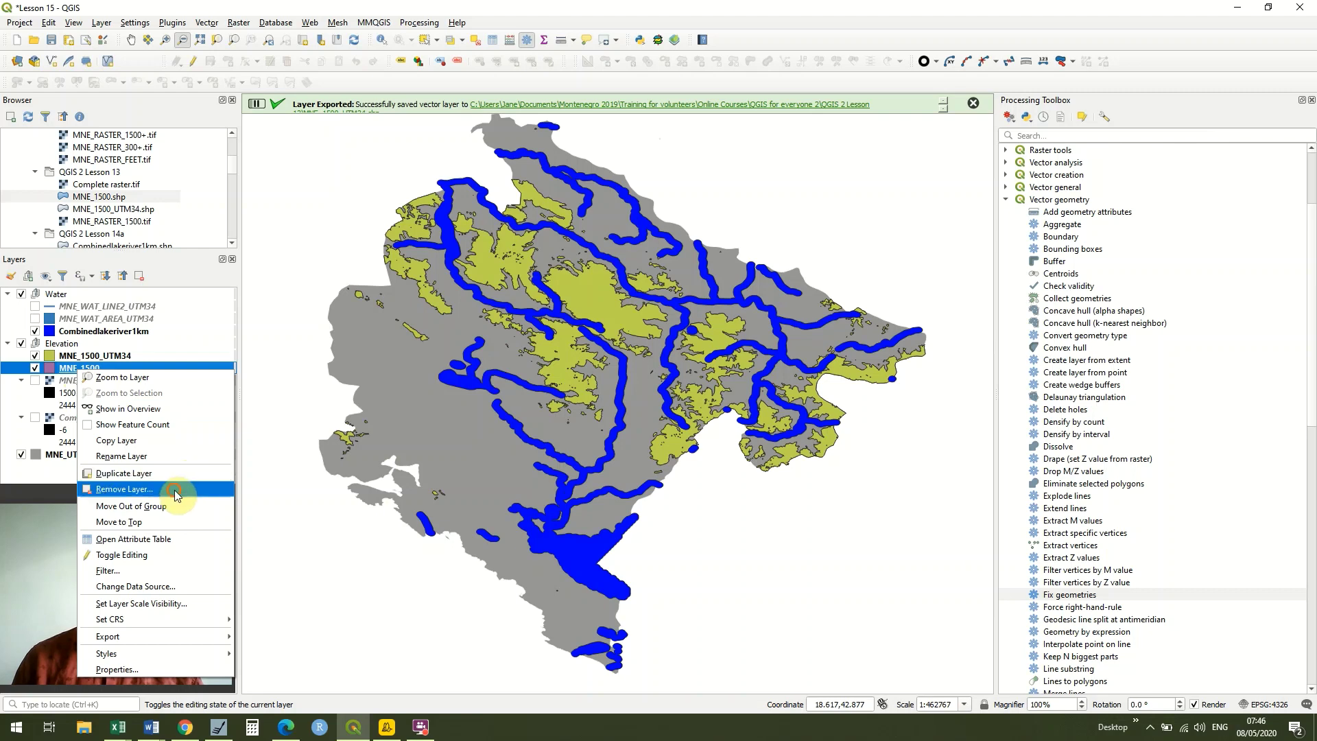
left_click(174, 489)
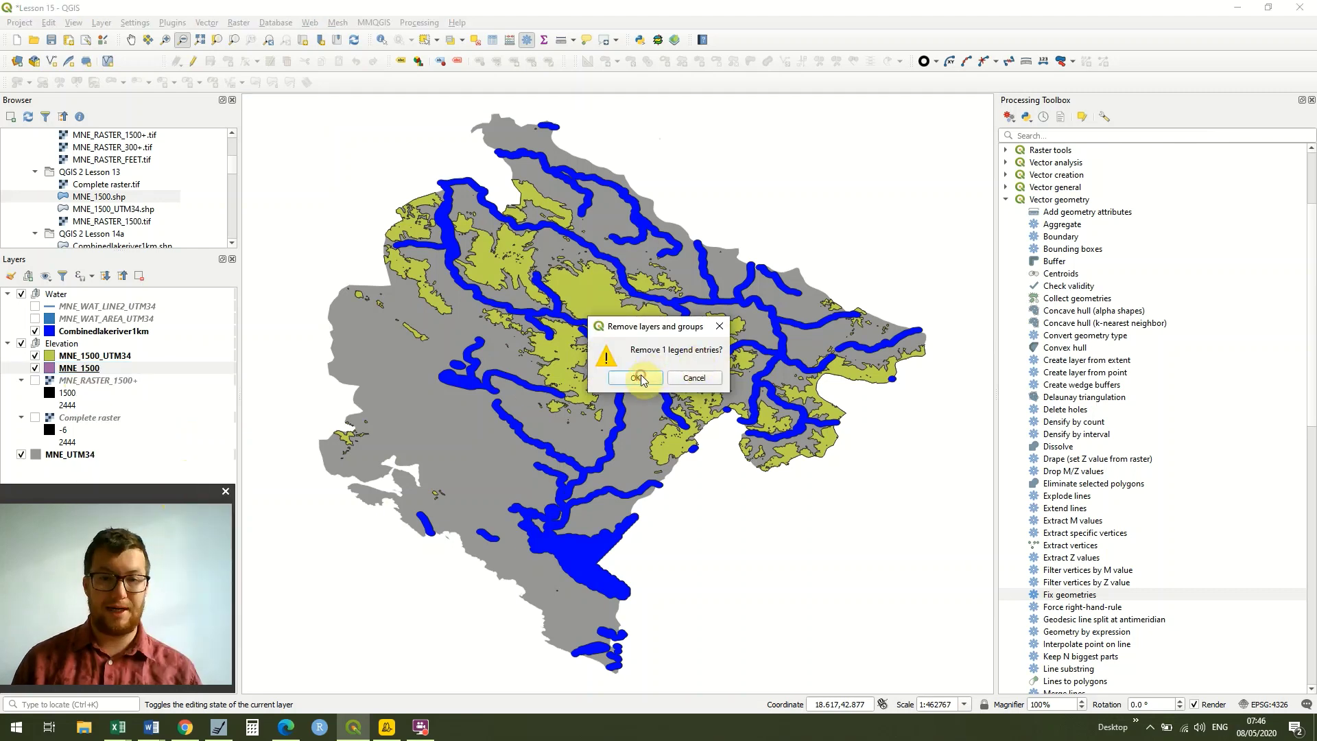
left_click(641, 374)
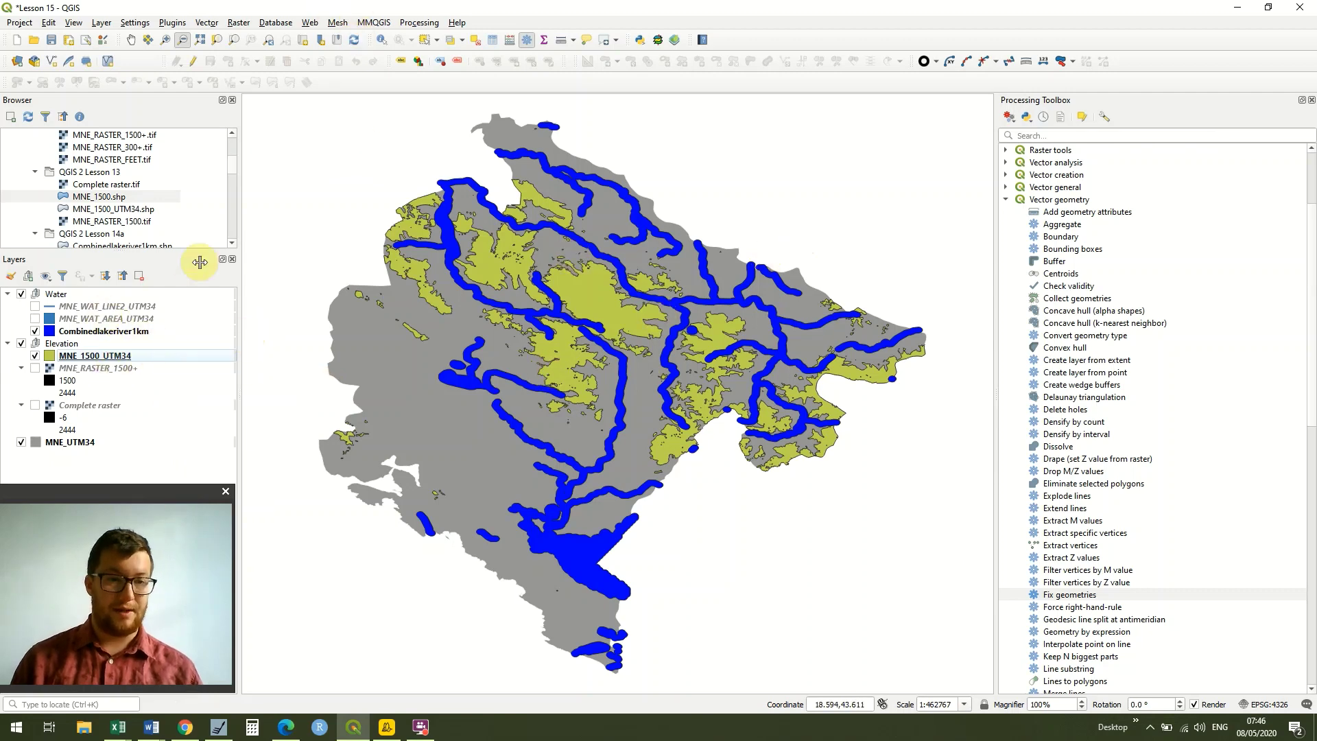
Step: Check in its properties that Combinedlakeriver1km uses EPSG:32634 (UTM zone 34N)
left_click(143, 331)
right_click(143, 330)
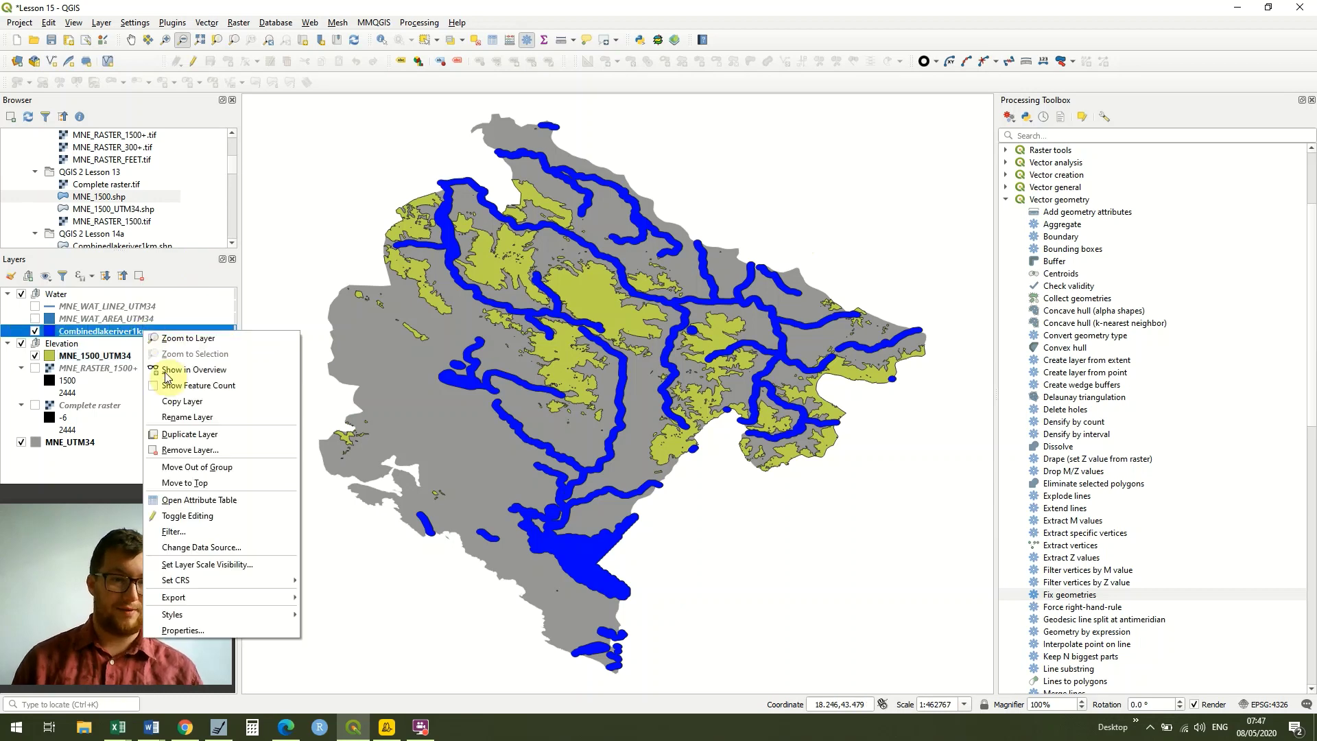
left_click(216, 627)
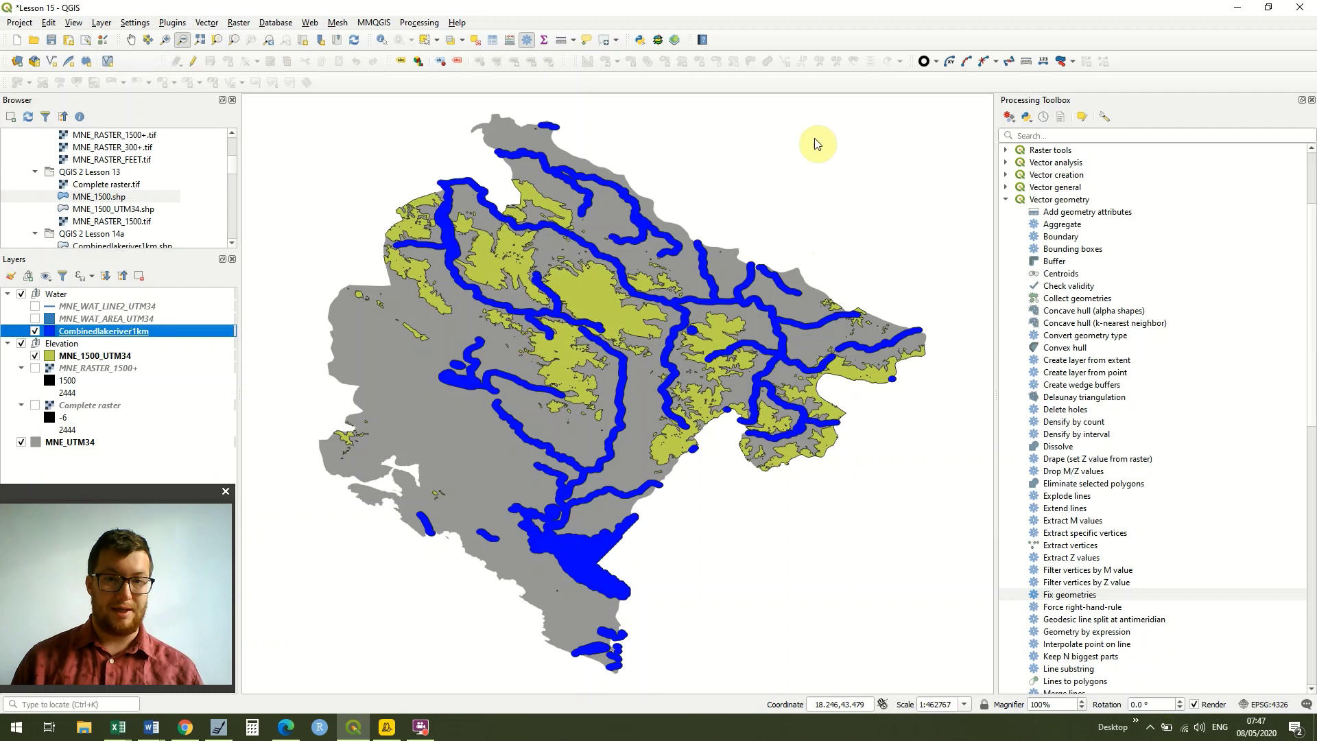
left_click(738, 145)
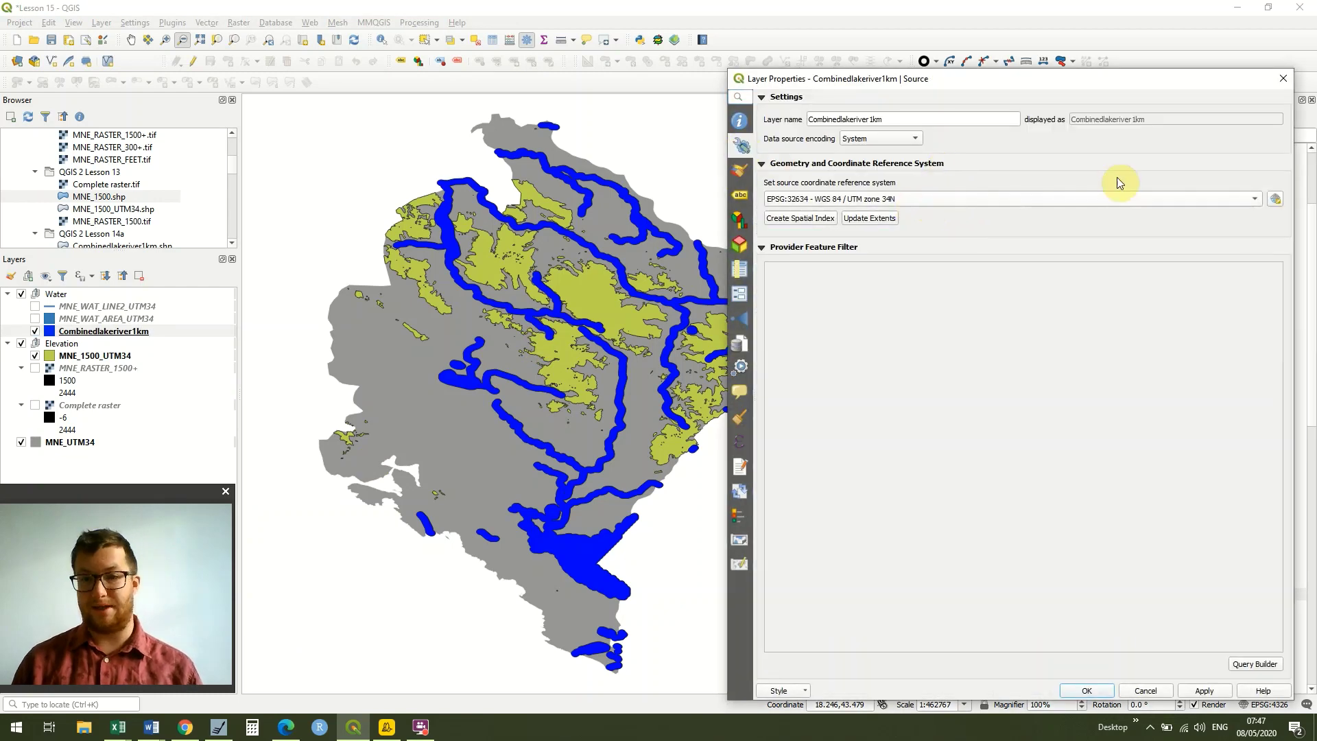
left_click(1283, 79)
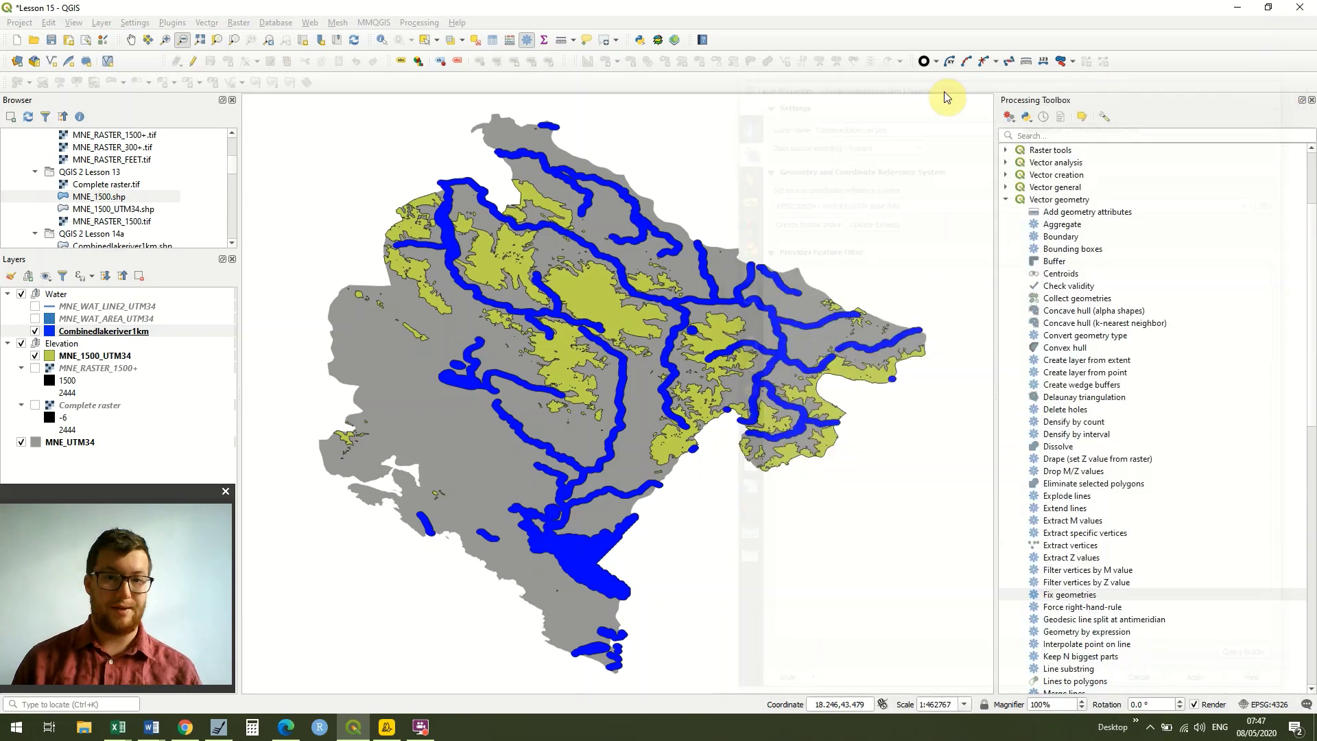
left_click(214, 22)
mouse_move(255, 55)
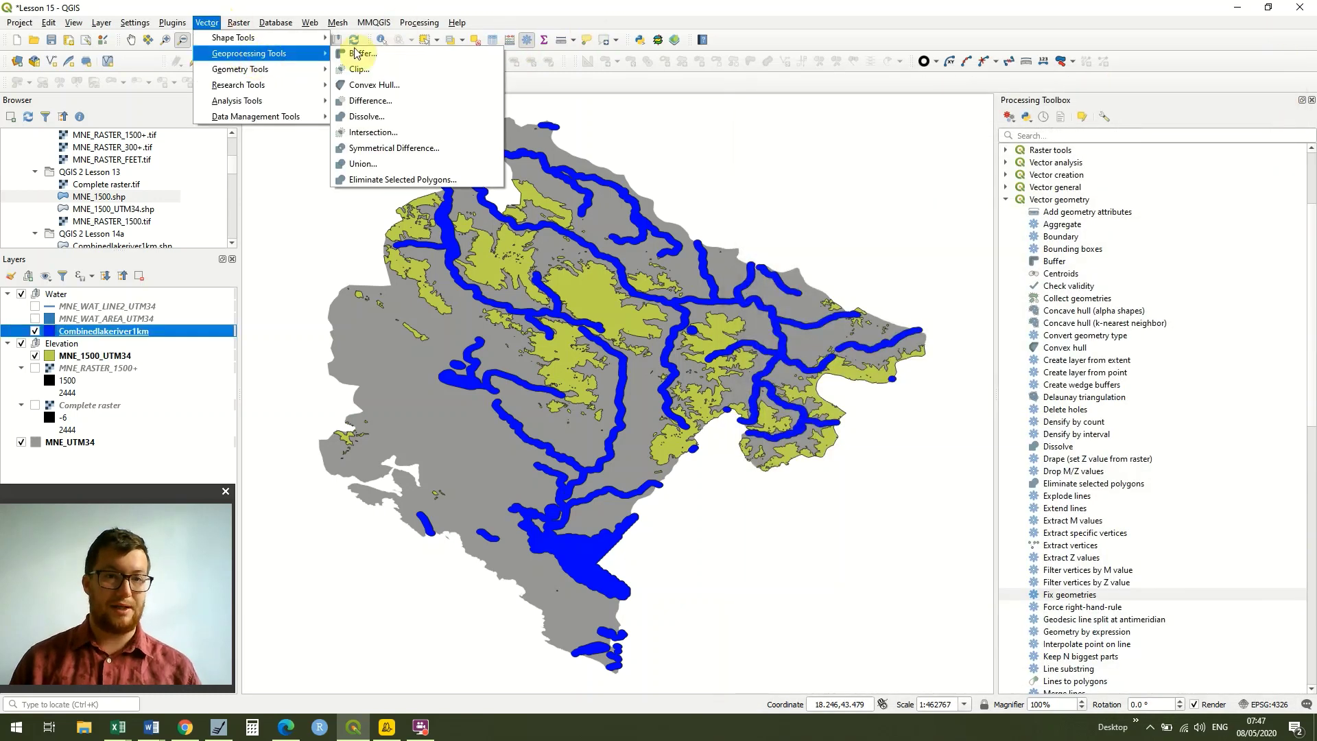
left_click(398, 68)
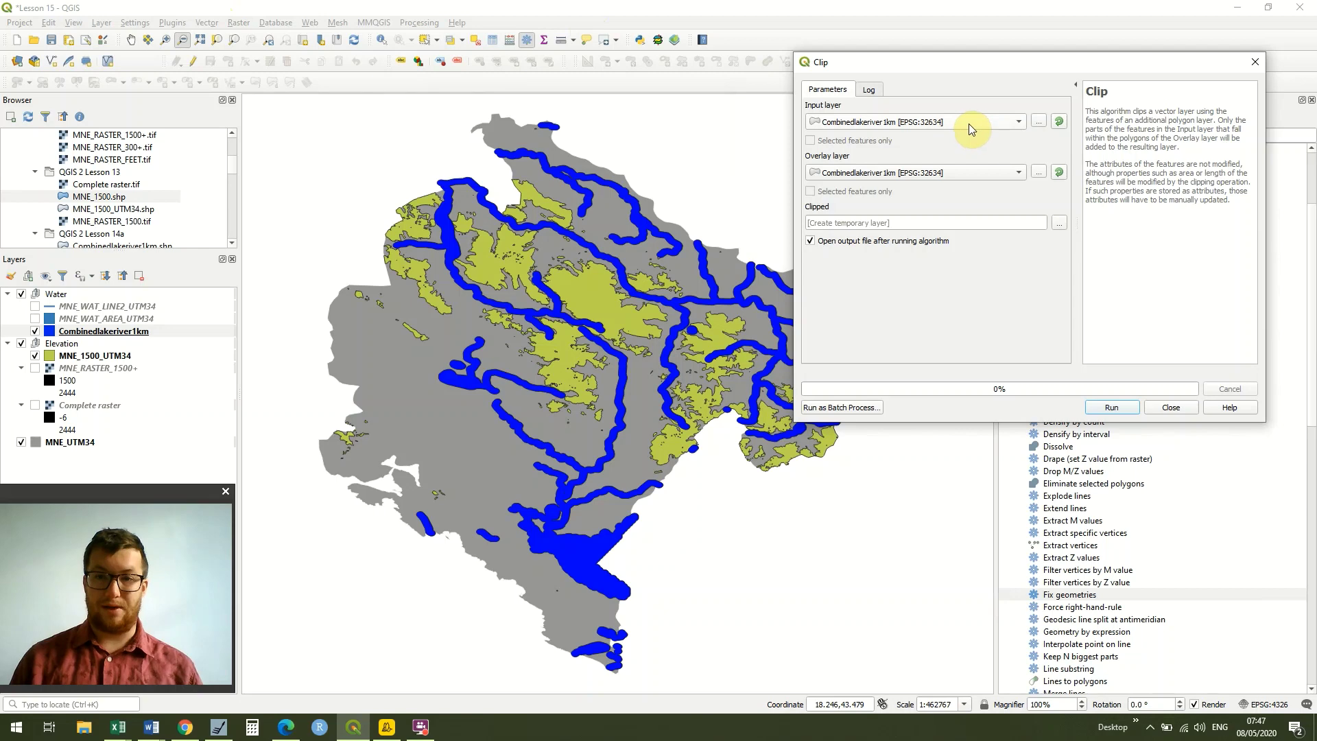
left_click(994, 172)
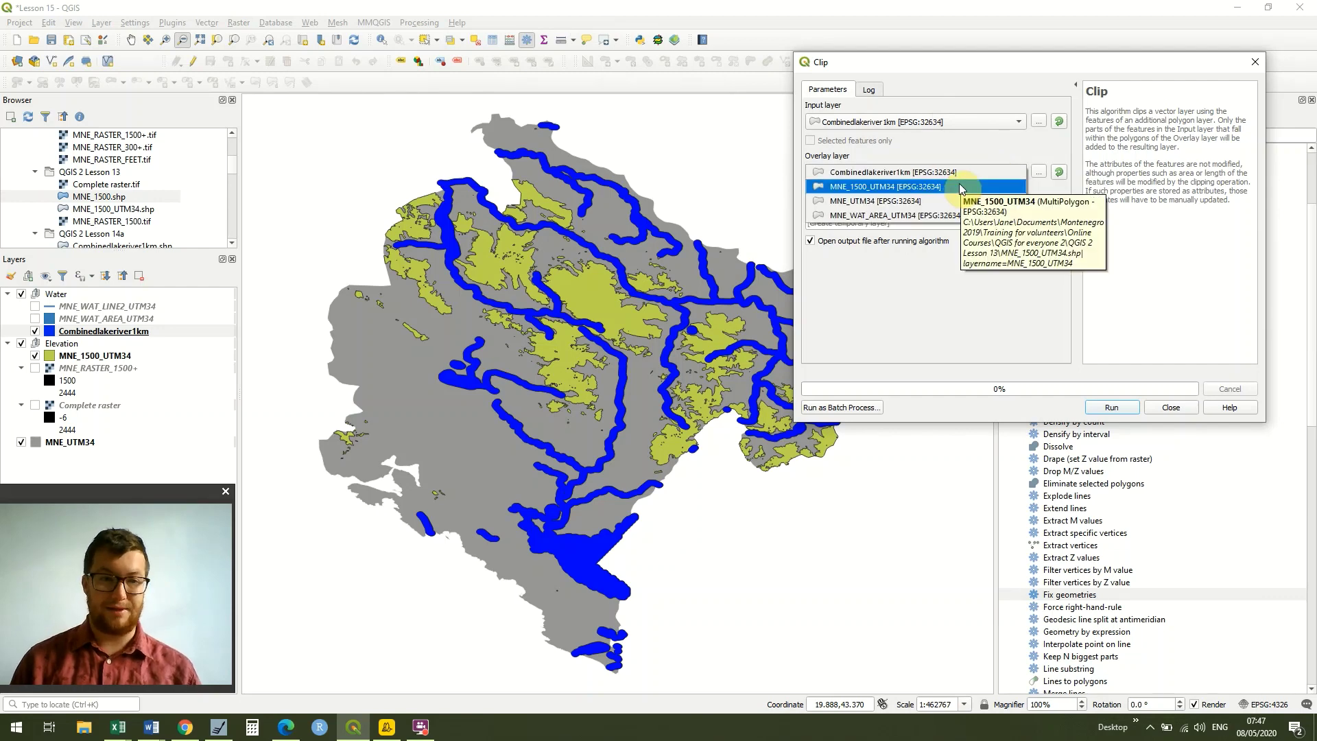
left_click(959, 184)
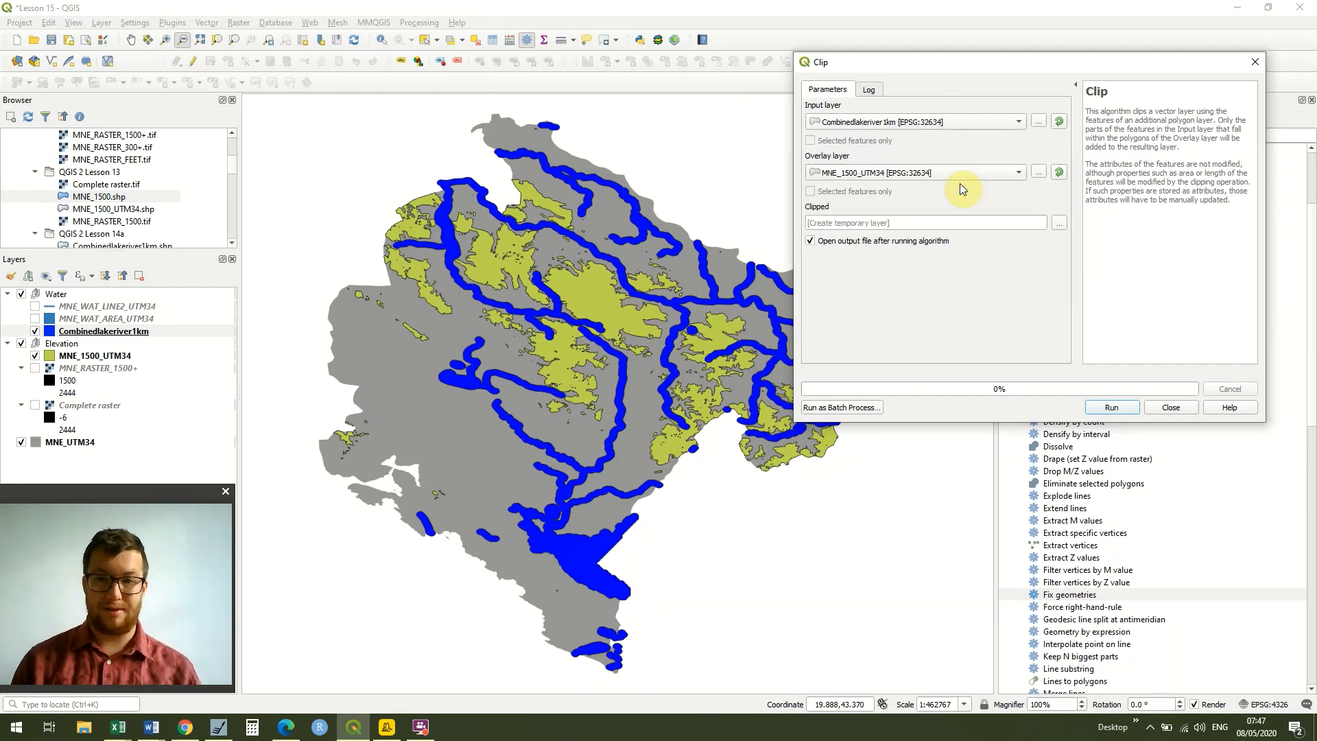
left_click(1114, 408)
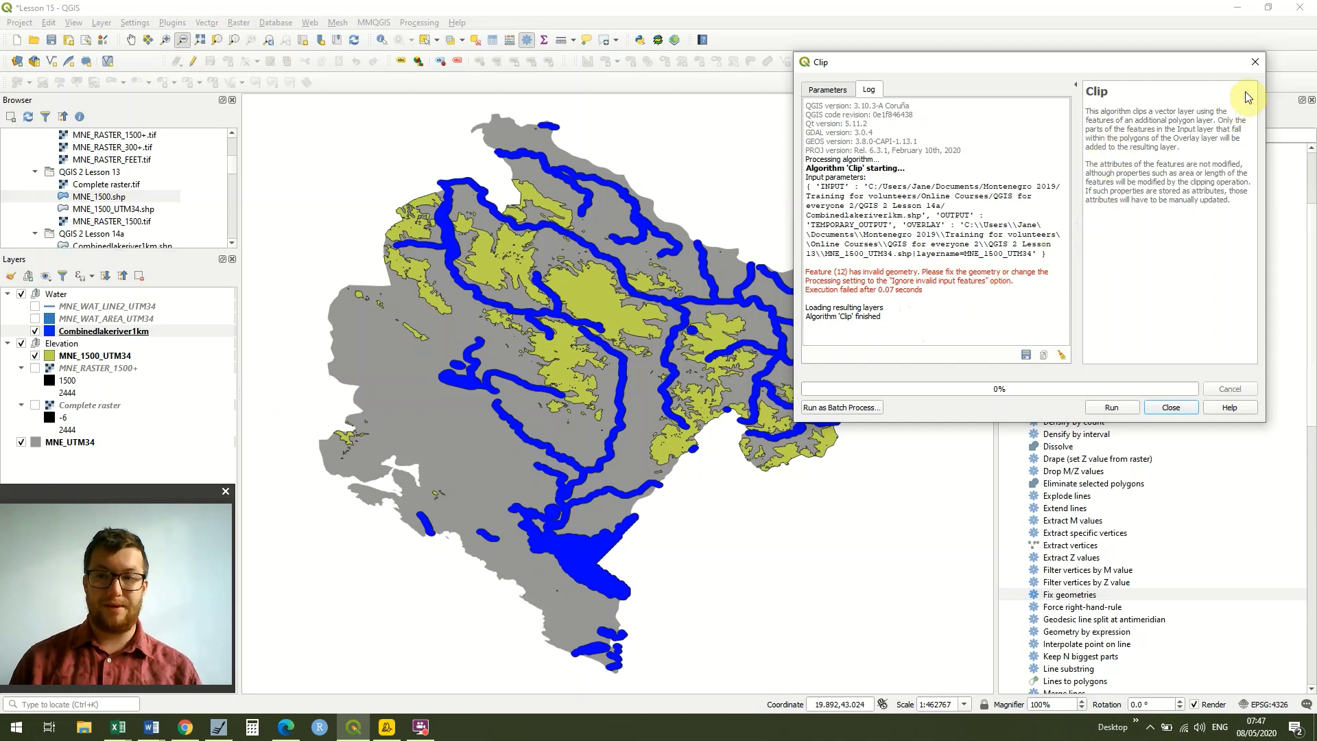
Step: Close the Clip window and turn the Processing Toolbox off and back on
left_click(1247, 67)
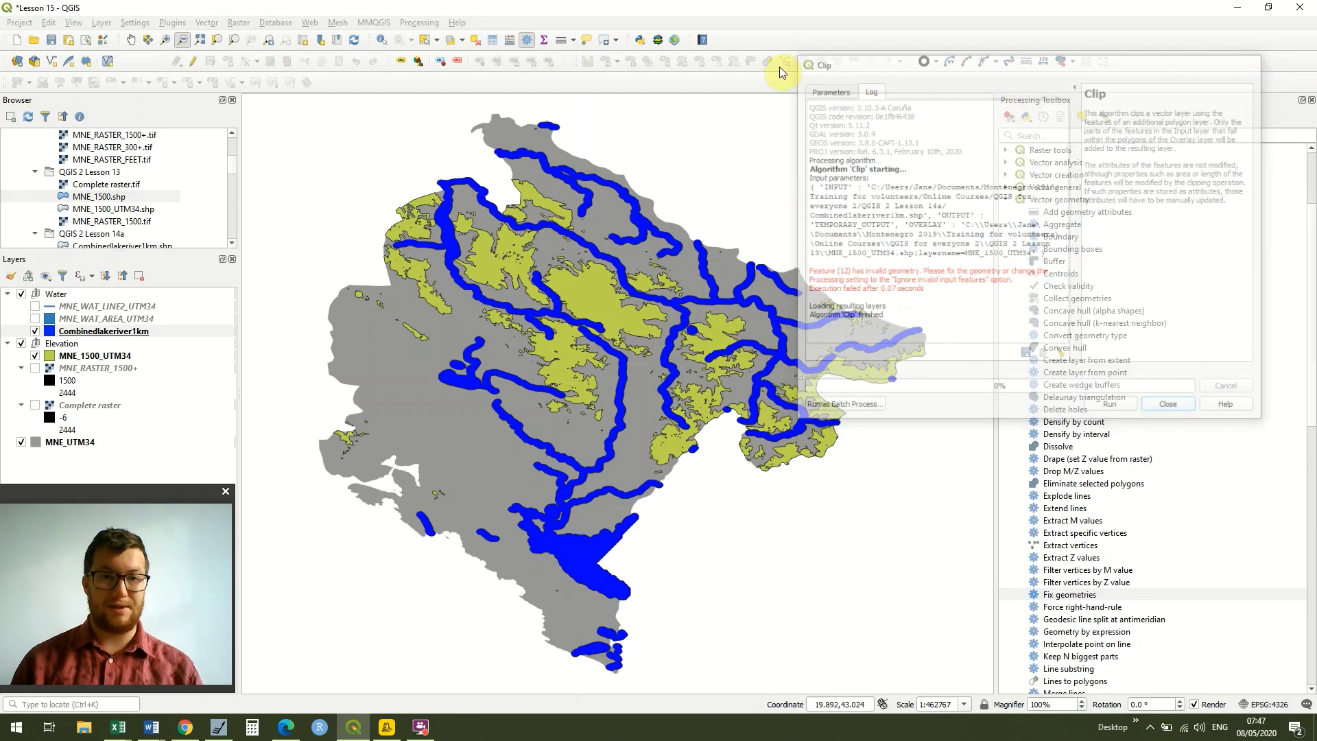
left_click(420, 23)
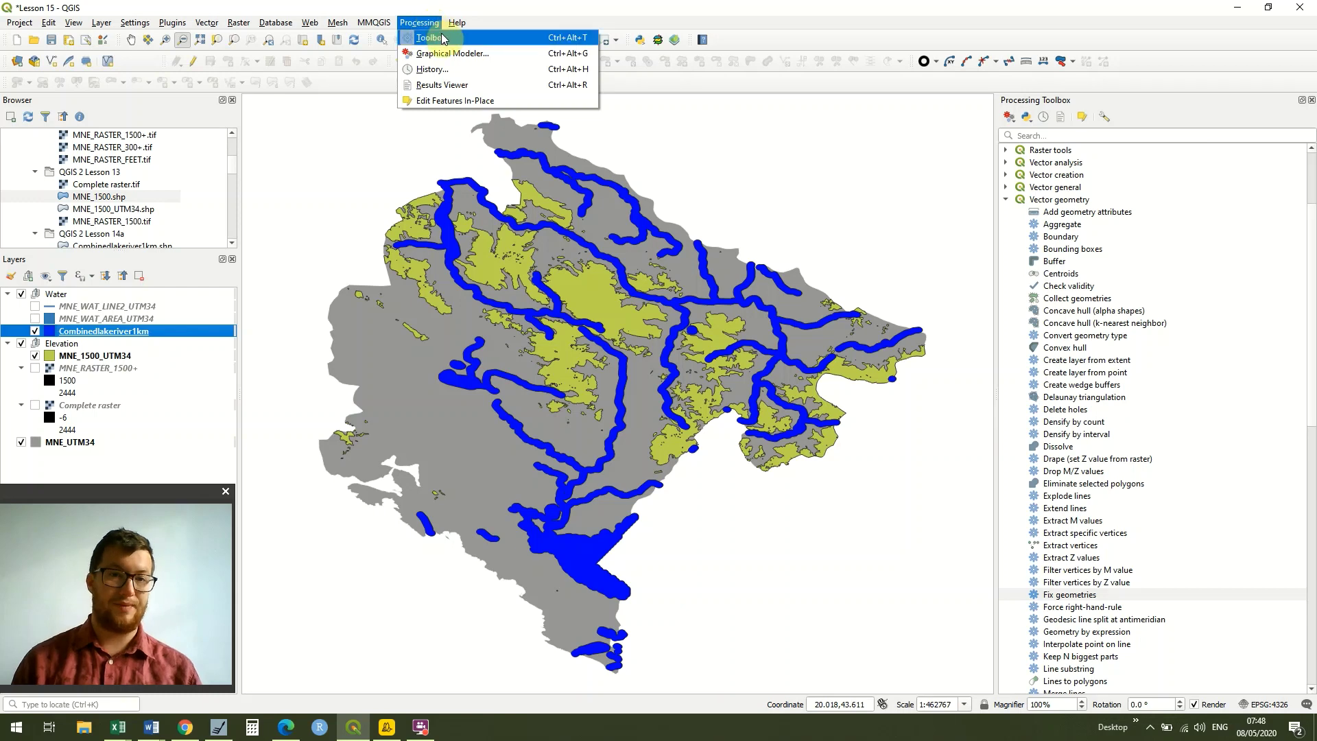
left_click(431, 38)
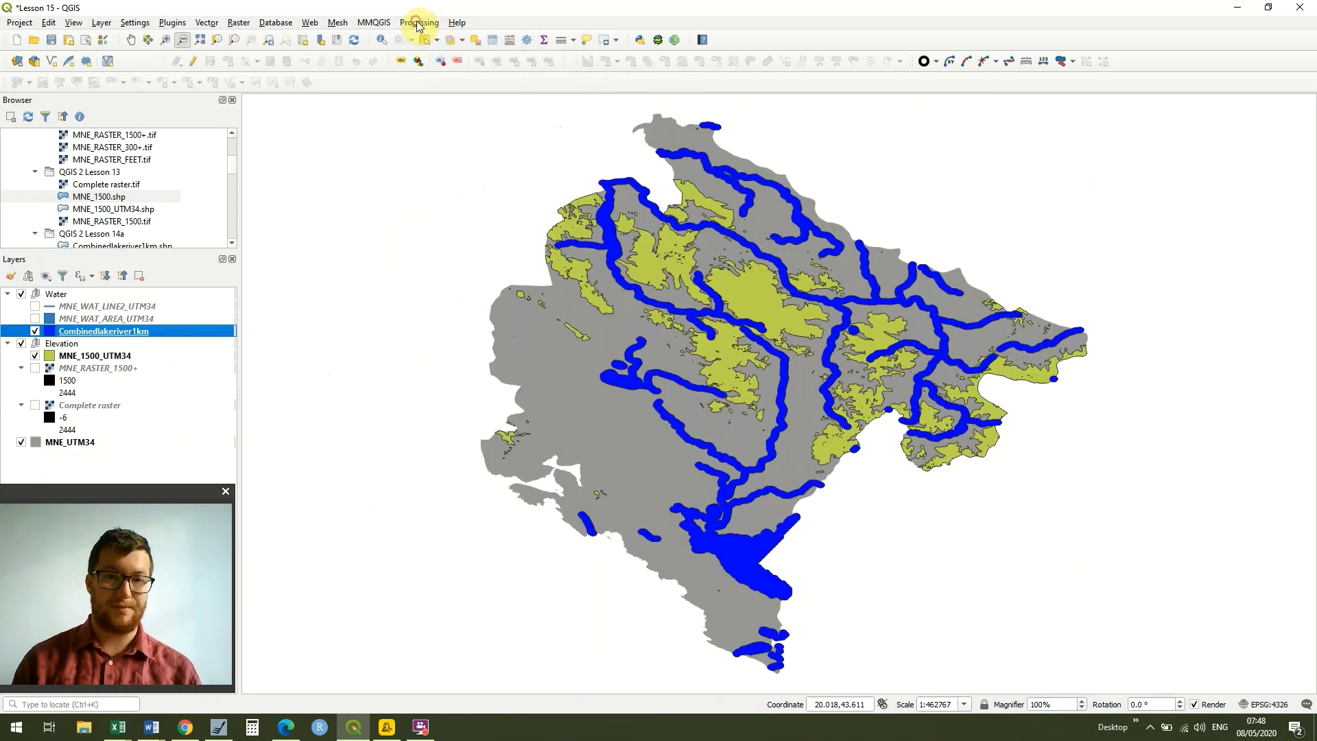
left_click(416, 23)
left_click(431, 38)
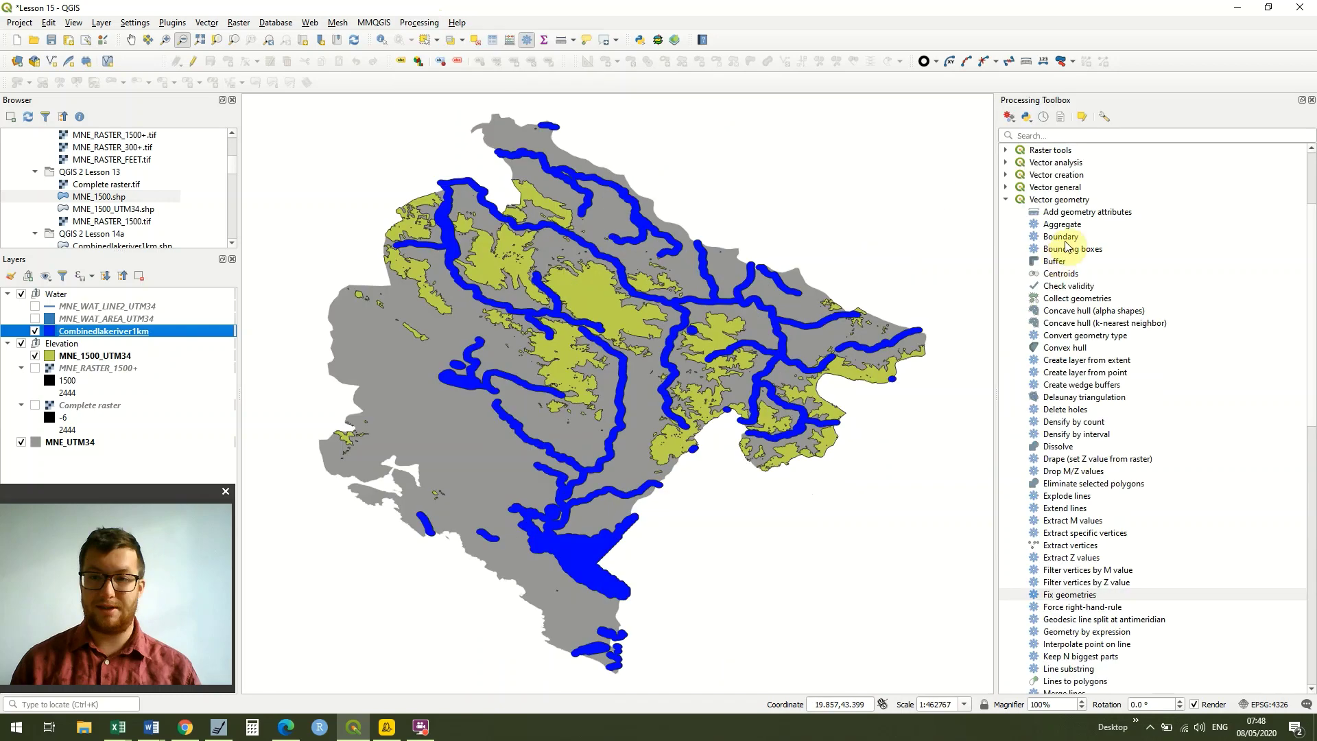
Step: Open Fix geometries from the toolbox's Vector geometry group
left_click(1005, 200)
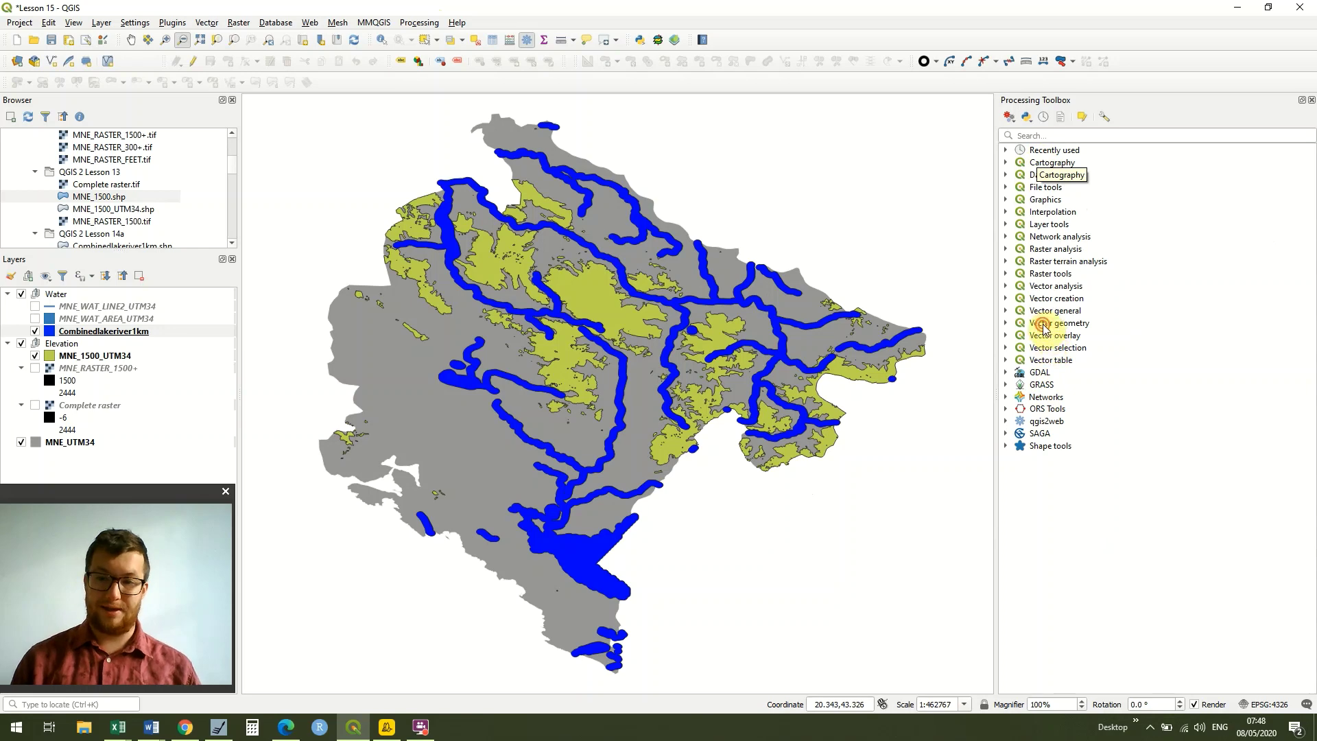
left_click(1006, 323)
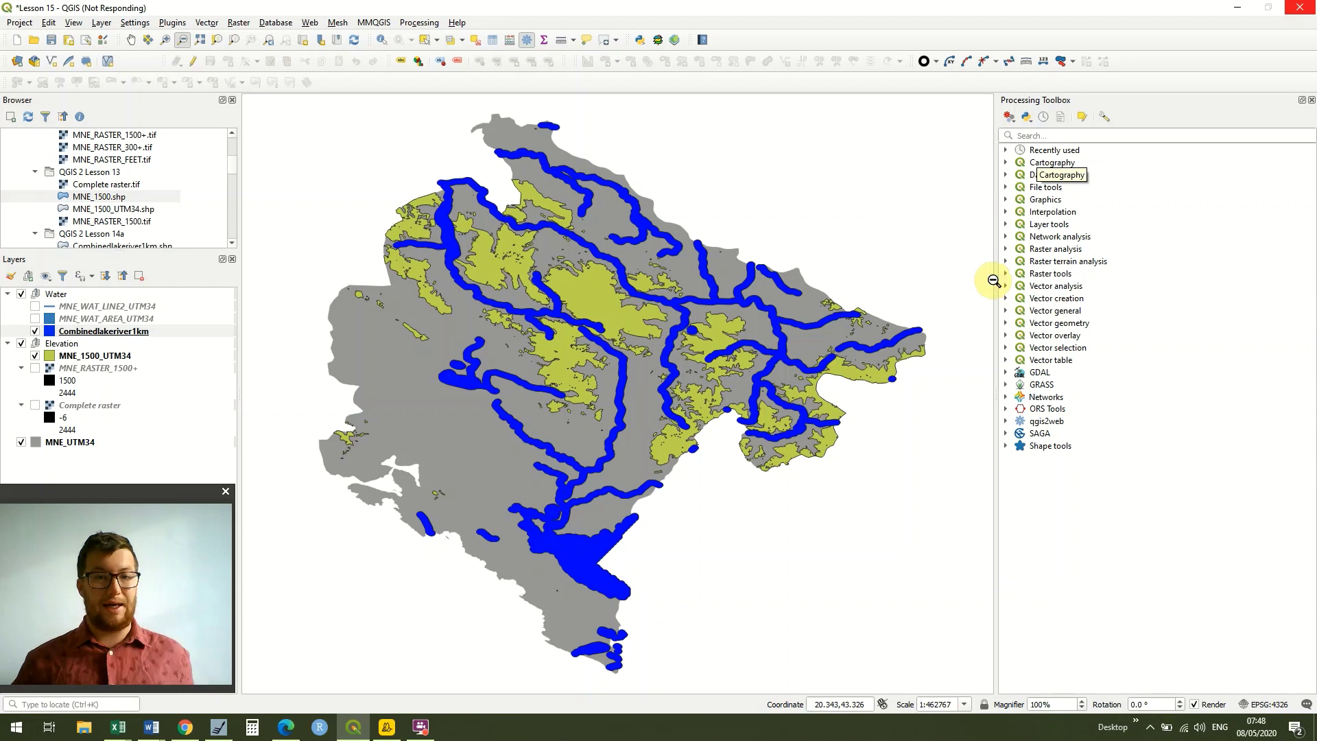
left_click(1006, 323)
left_click_drag(1311, 372, 1311, 481)
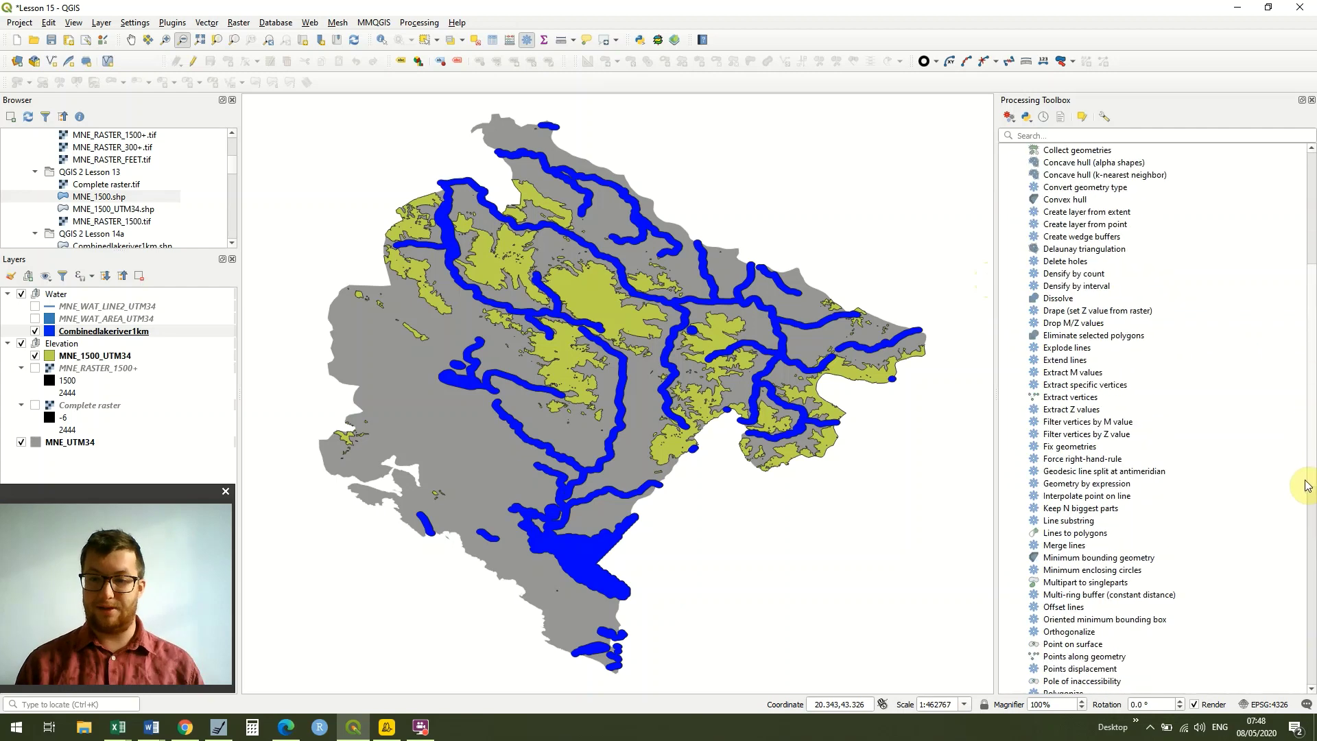
double_click(1063, 447)
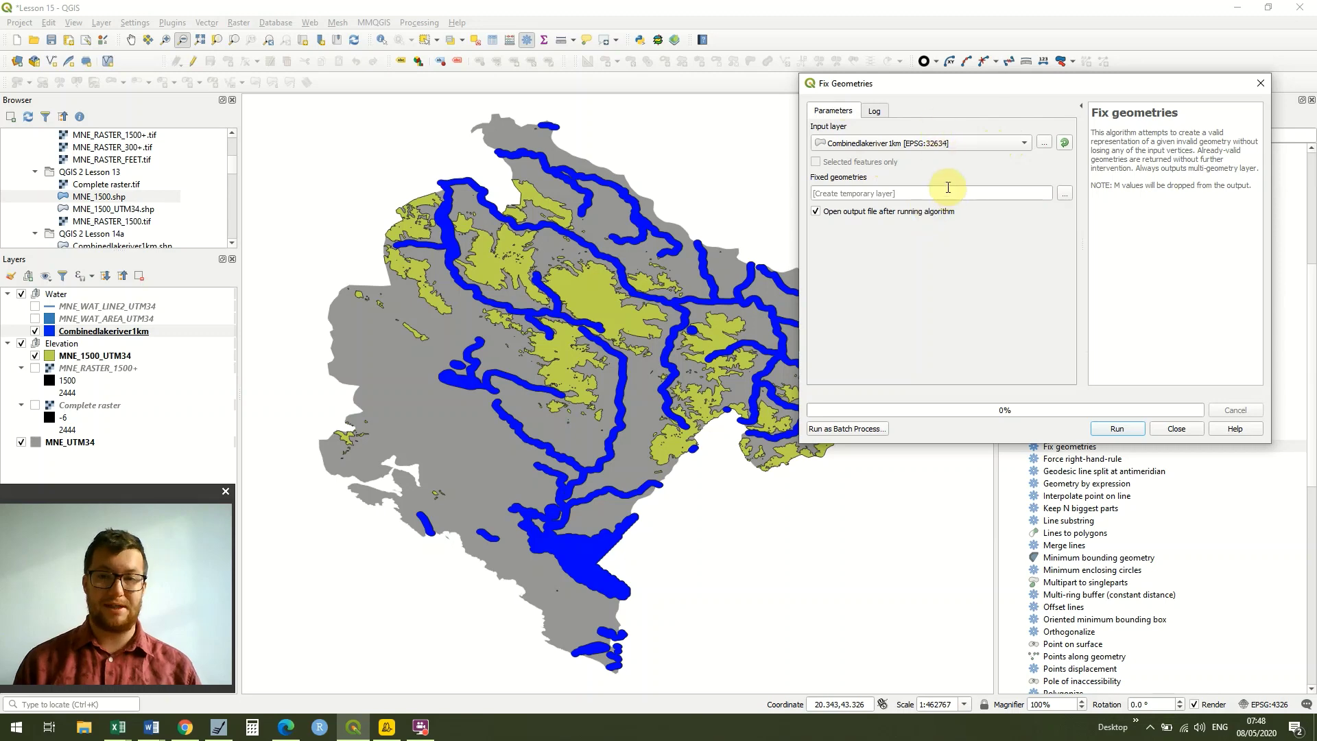
Step: Run Fix geometries on Combinedlakeriver1km to a temporary layer, producing red Fixed geometries
left_click(1063, 196)
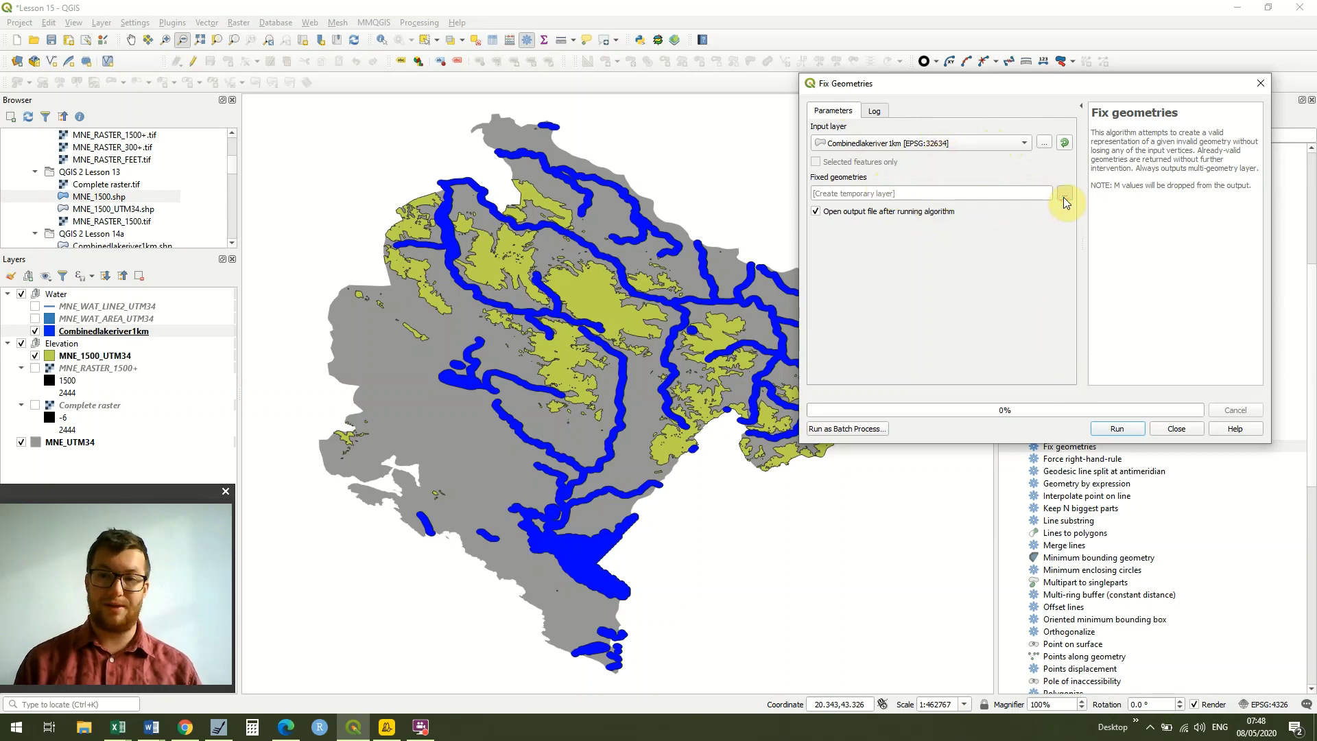
left_click(953, 329)
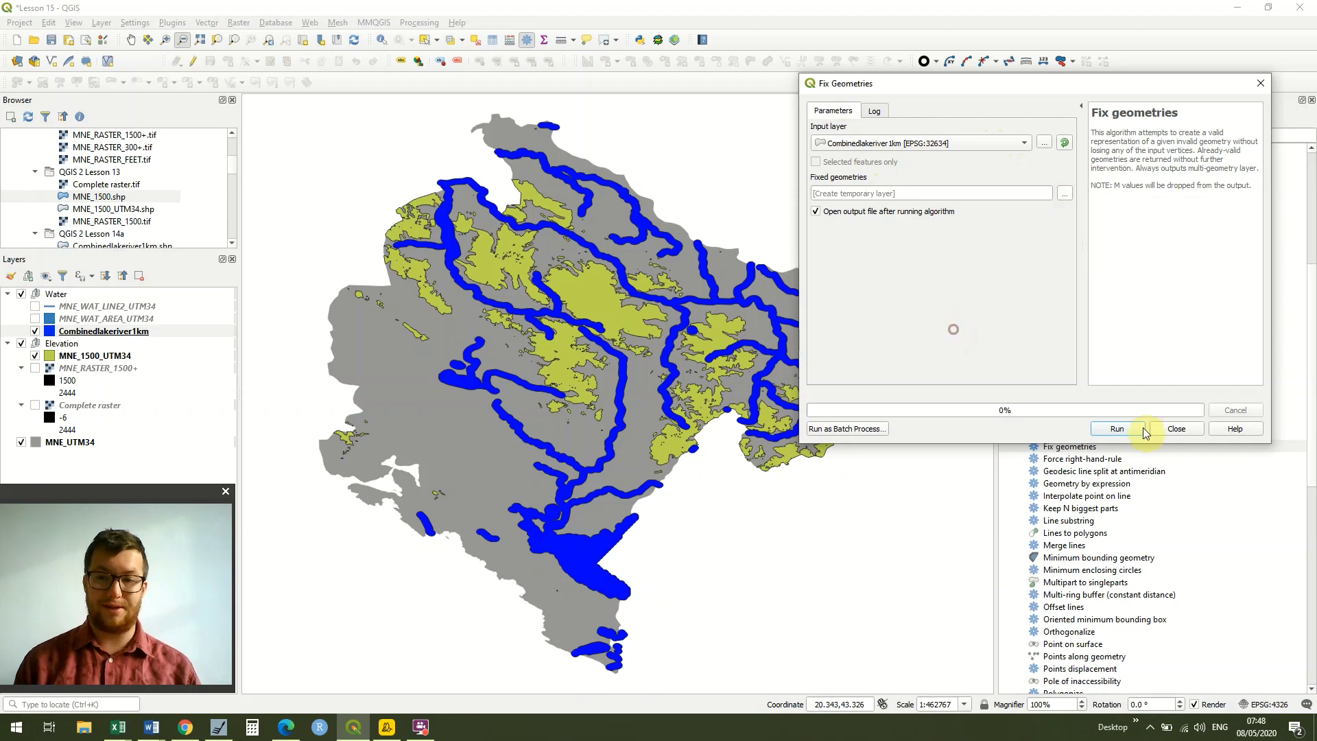
left_click(1117, 430)
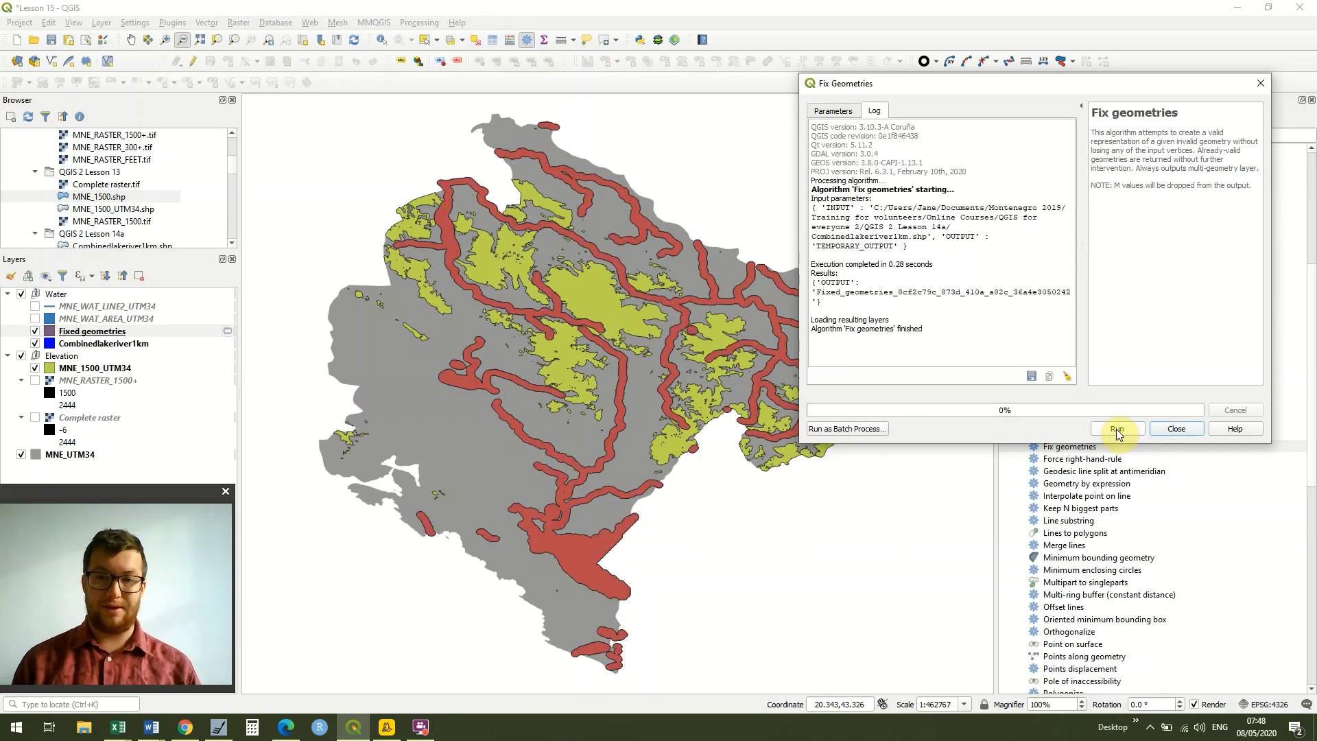
left_click(1263, 86)
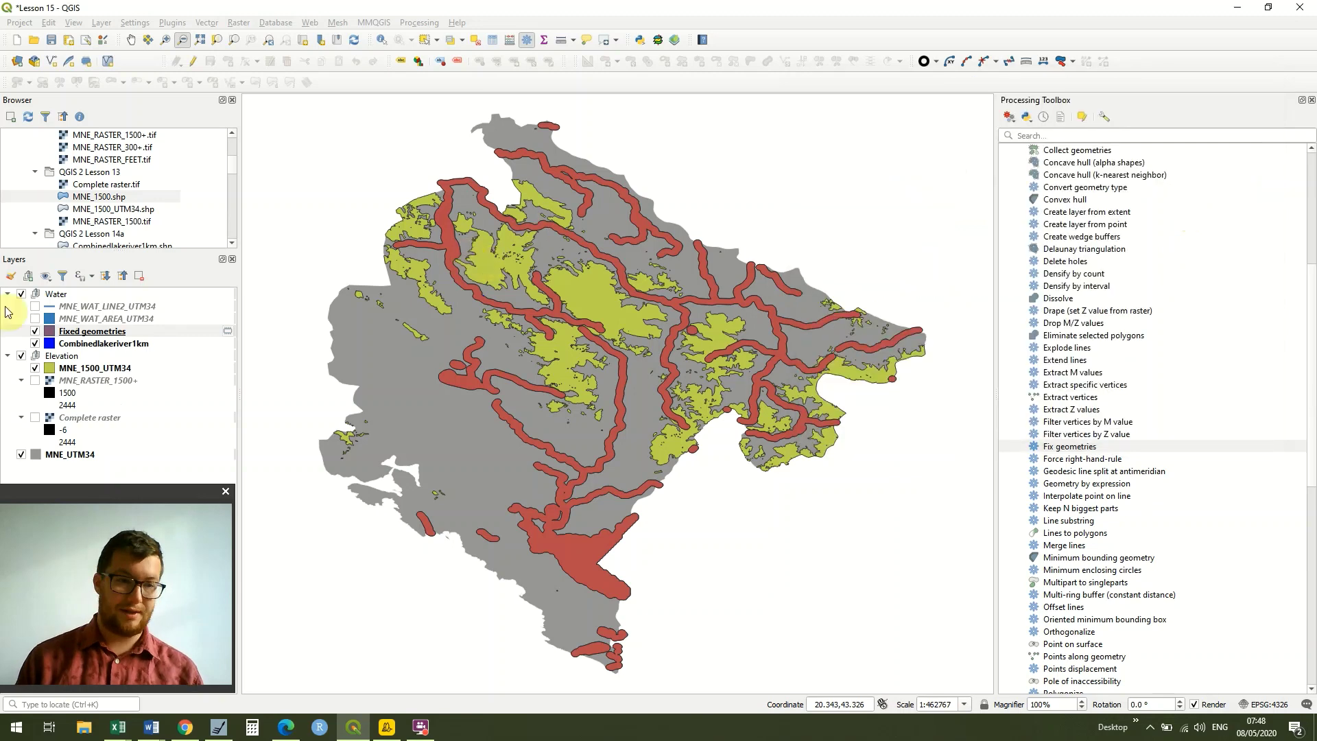
left_click(126, 335)
Step: Rename the Fixed geometries layer to 'Waterbufferfixed'
right_click(126, 335)
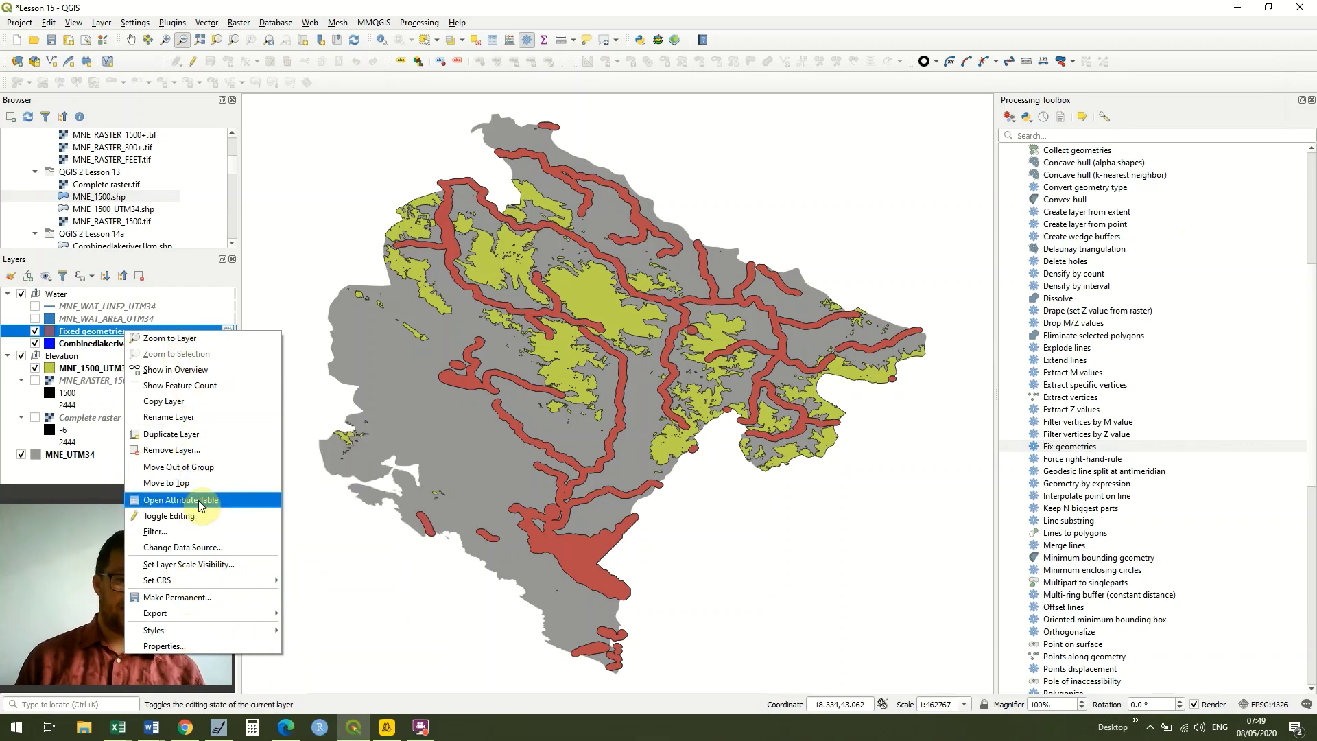
left_click(191, 419)
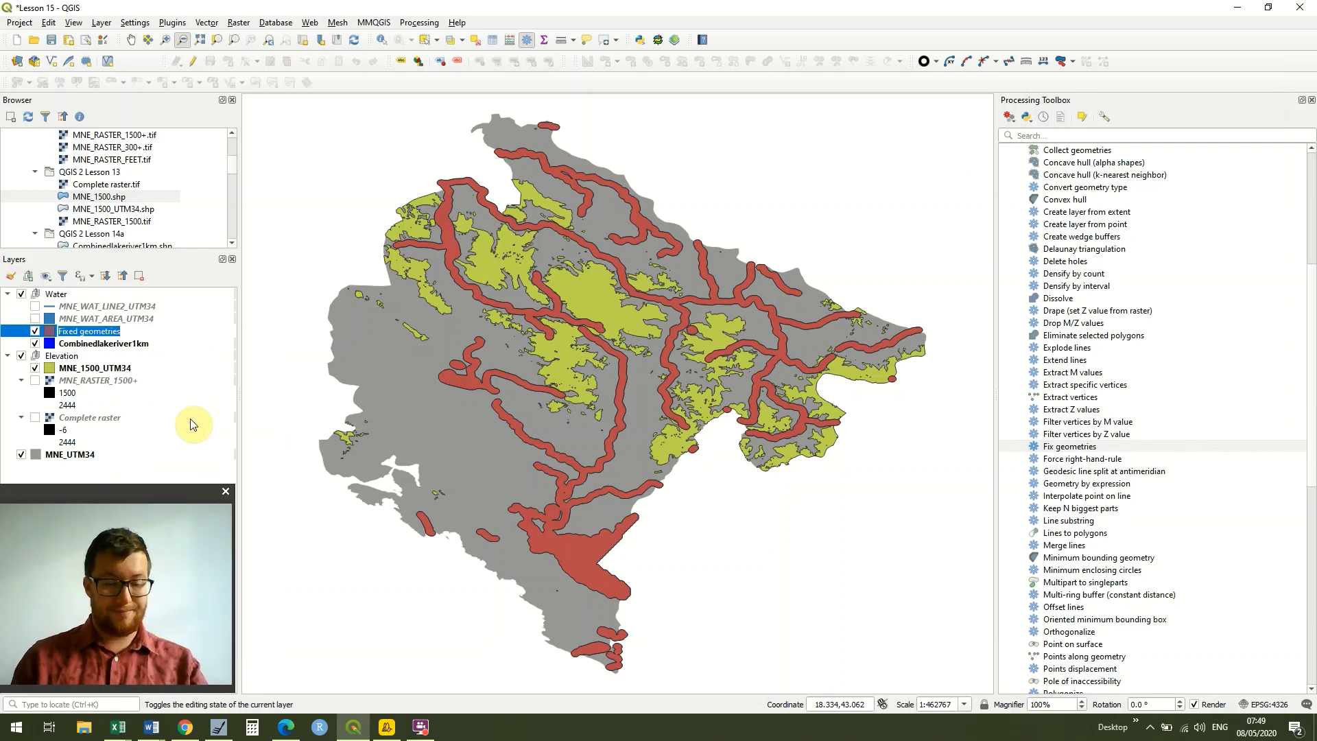
type("Waterbuf")
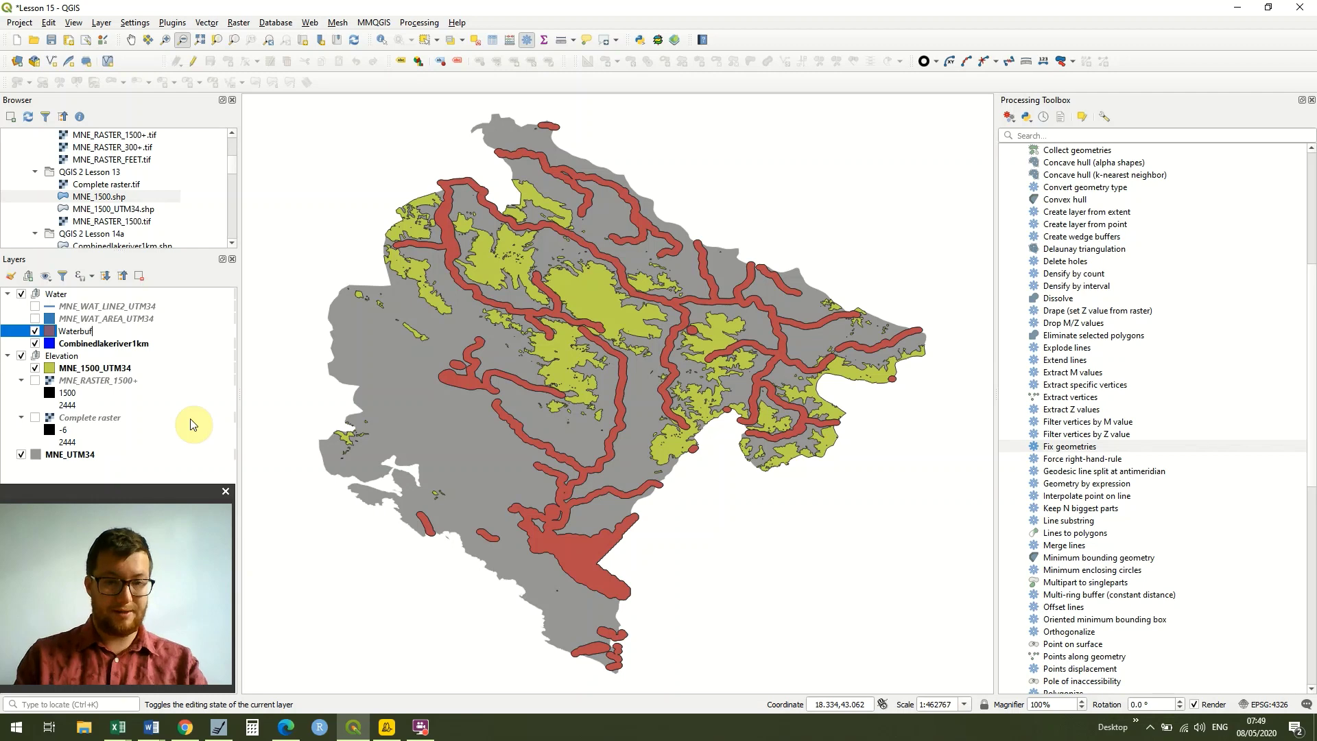
type("fer")
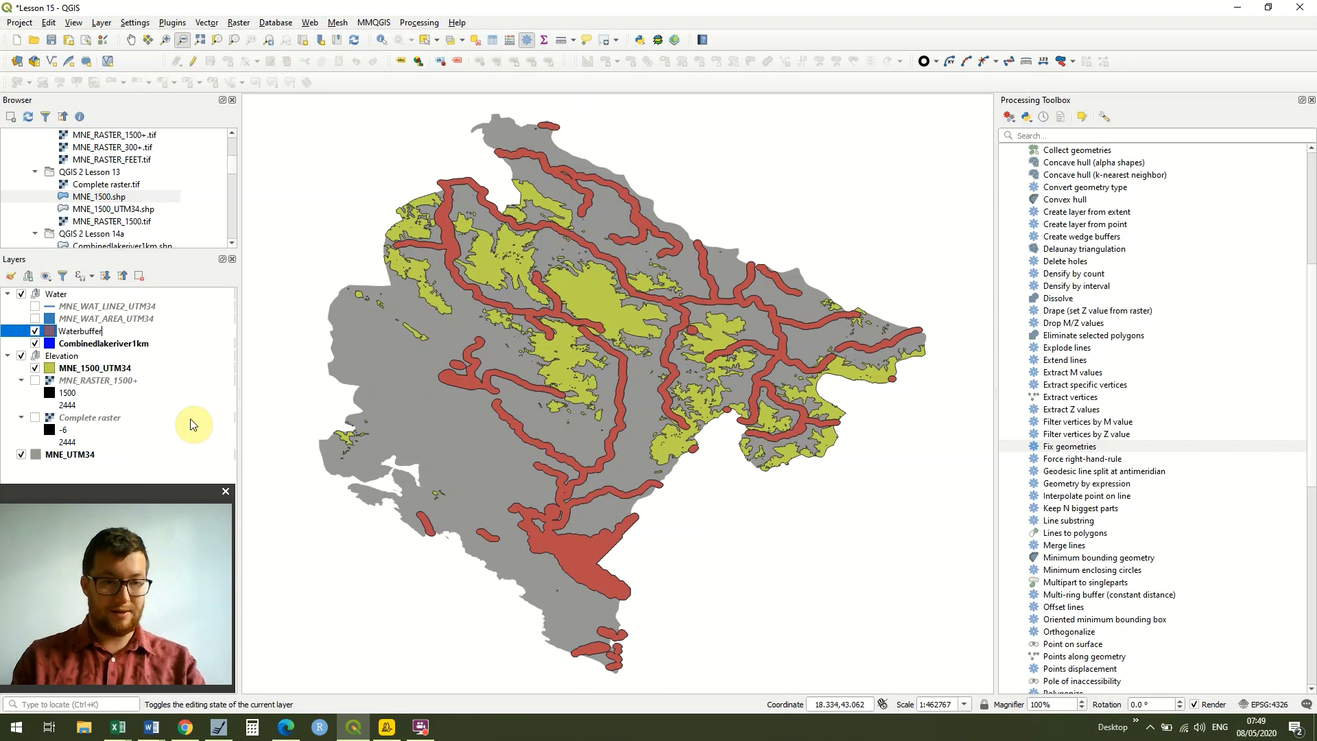
type("fixed")
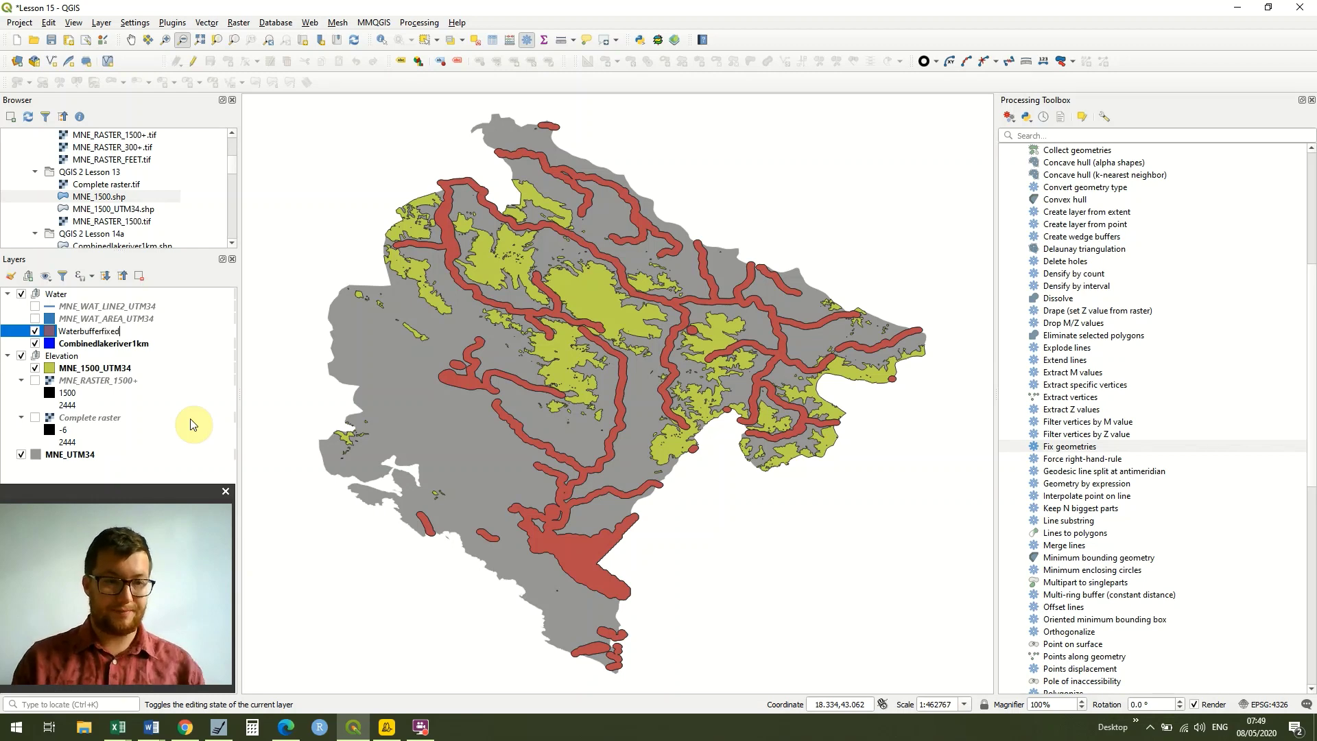
key("Return")
Step: Remove the Combinedlakeriver1km layer from the project
left_click(144, 343)
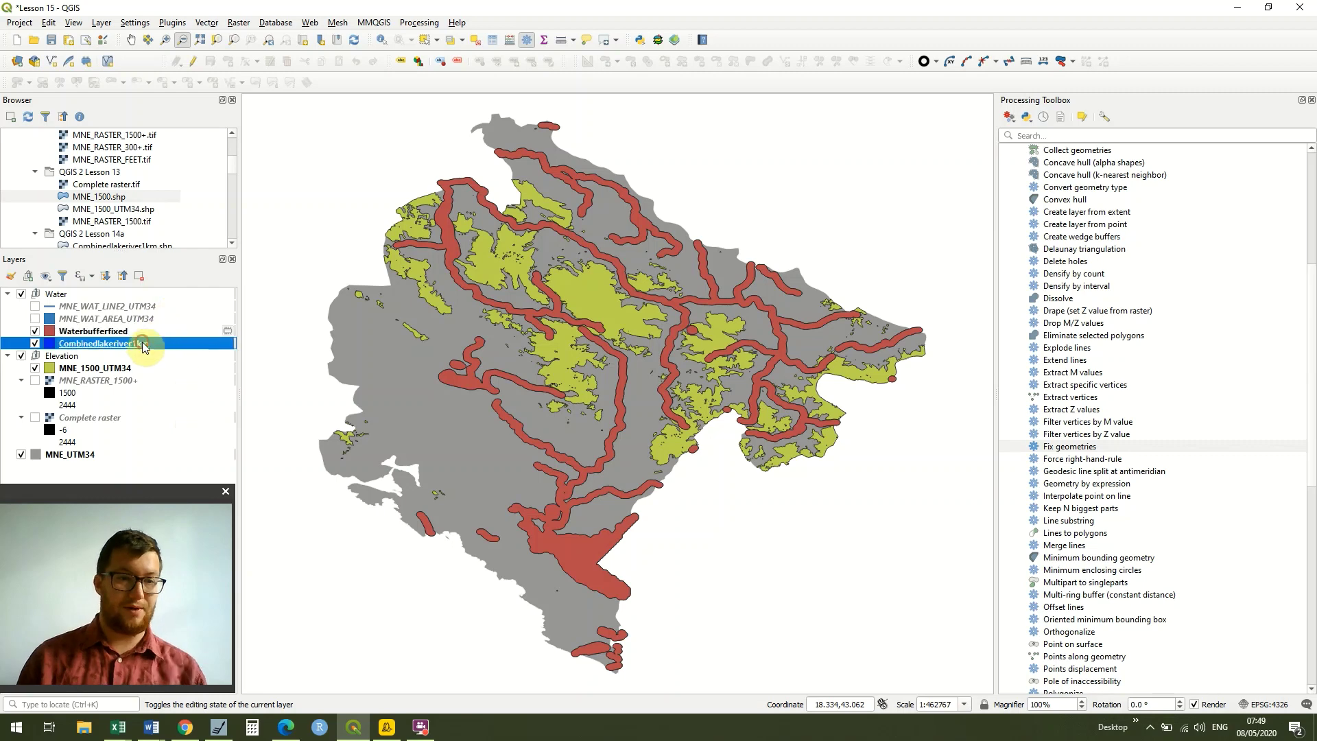
right_click(143, 344)
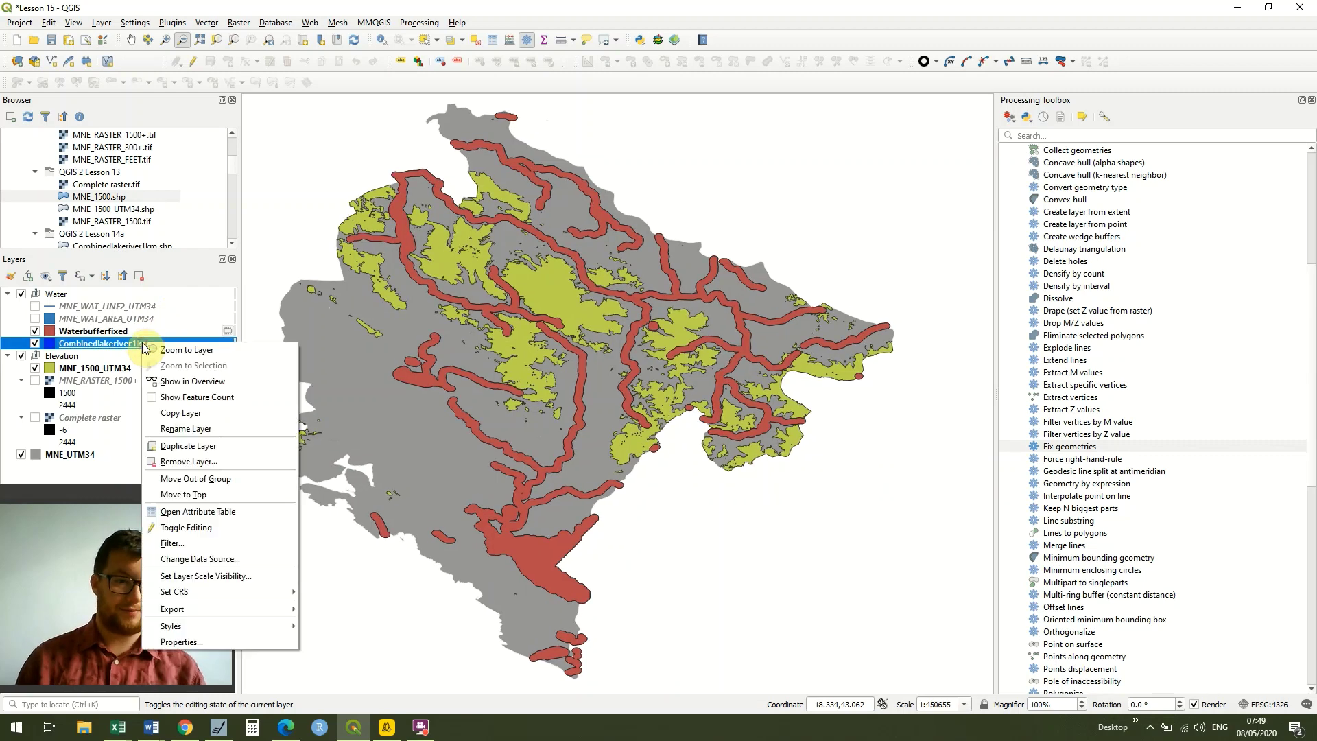
left_click(209, 462)
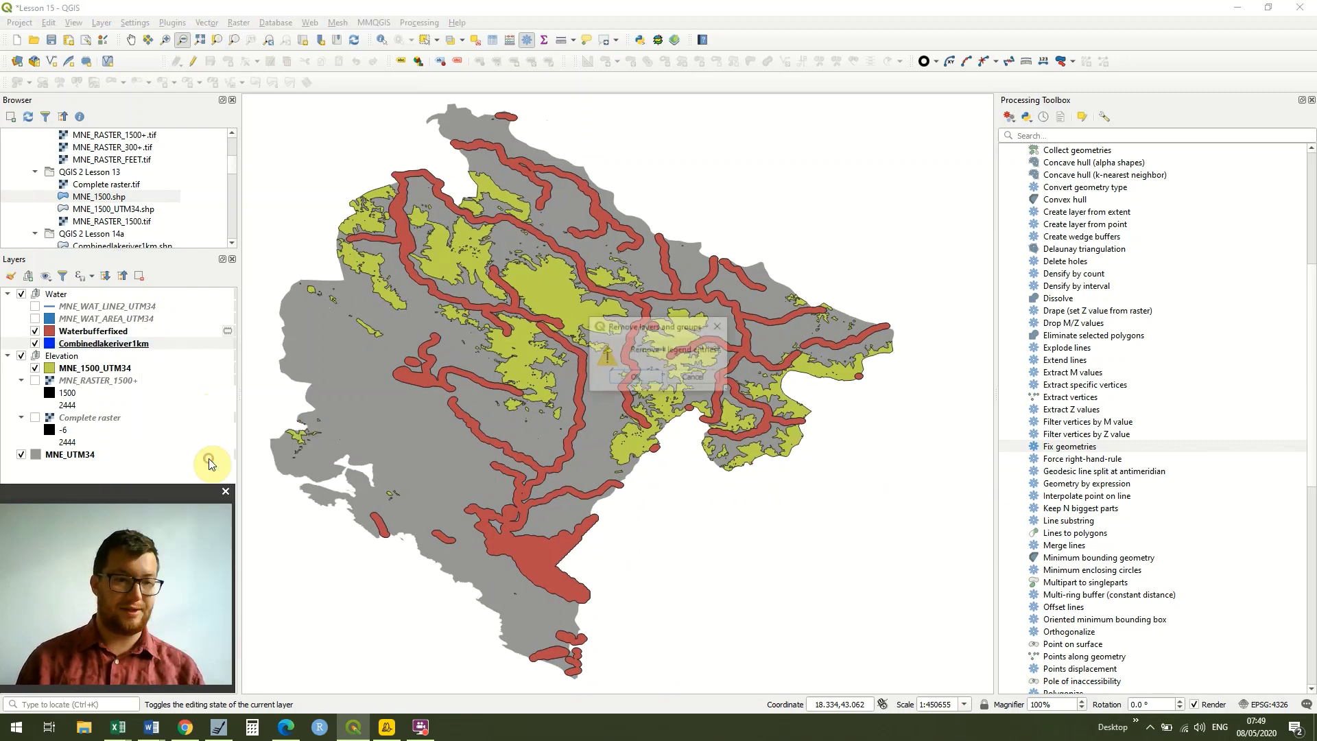
left_click(649, 377)
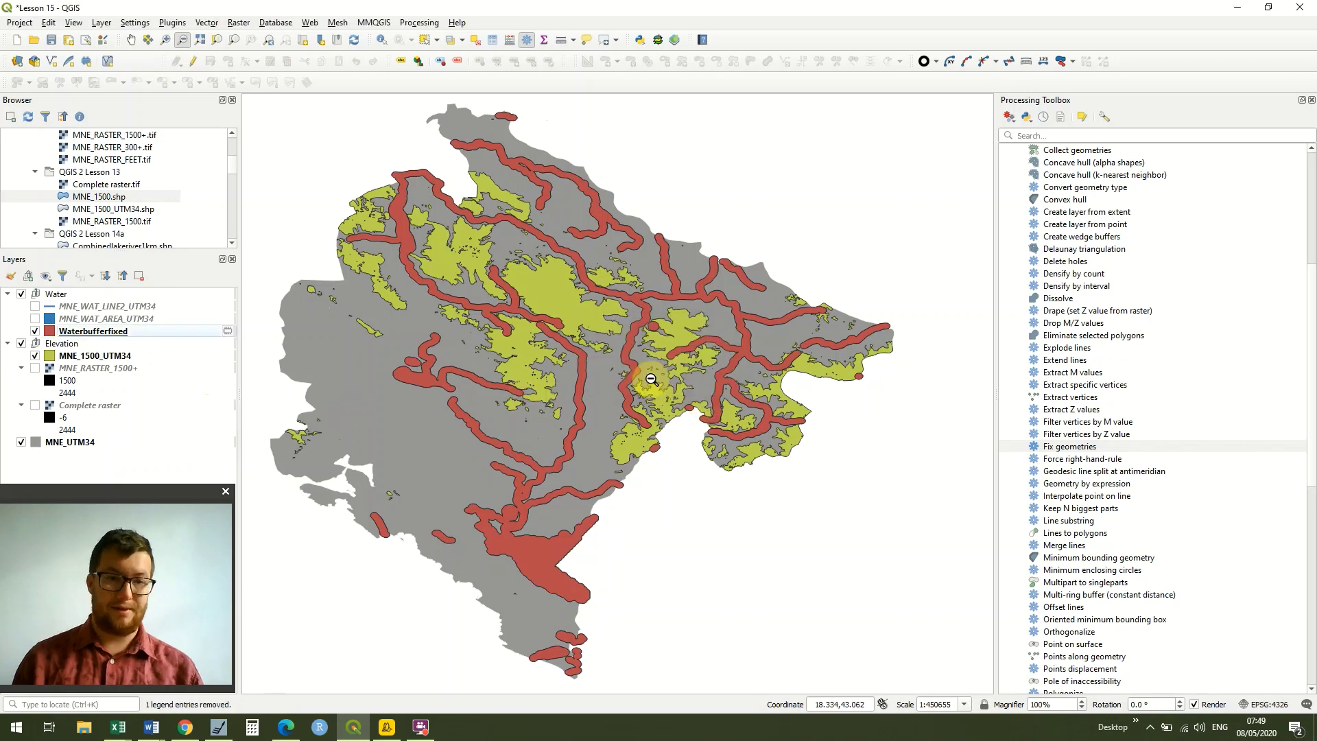
Step: Change the Waterbufferfixed symbology fill to blue from the recent colours and apply
left_click(52, 332)
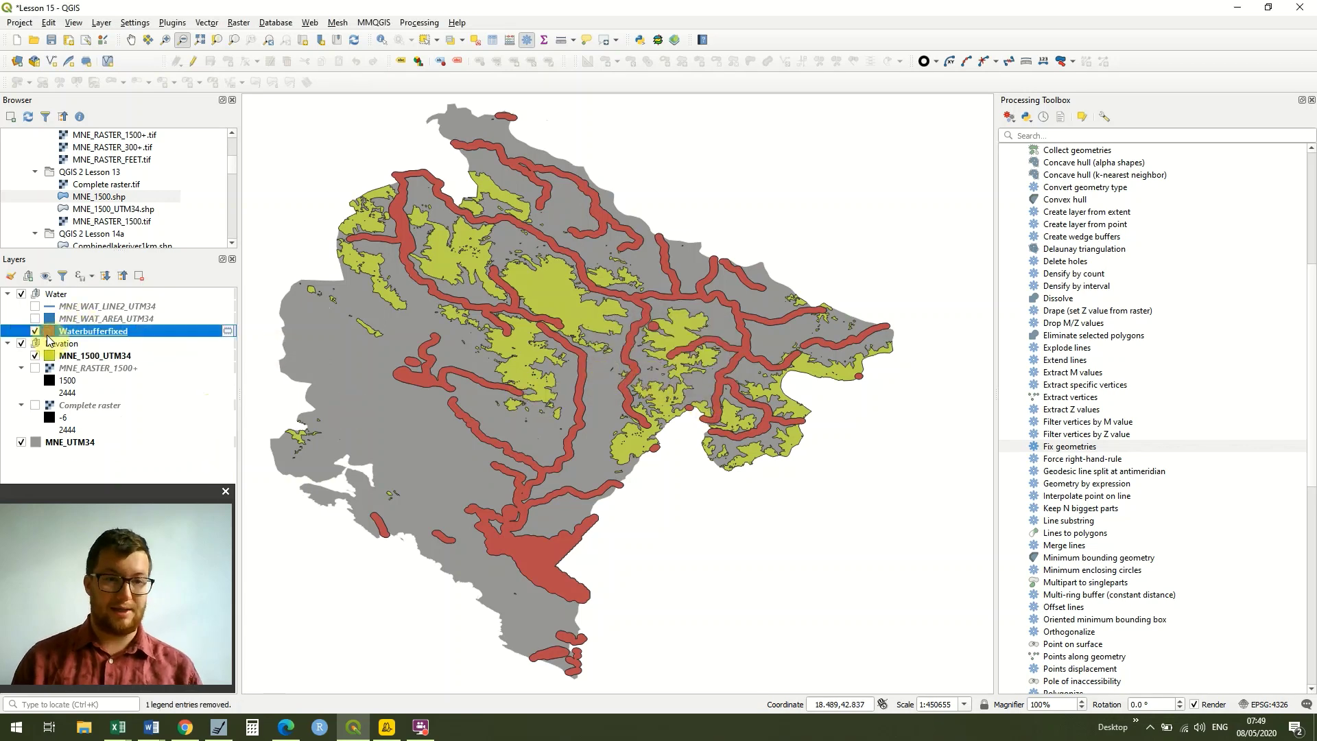
double_click(48, 336)
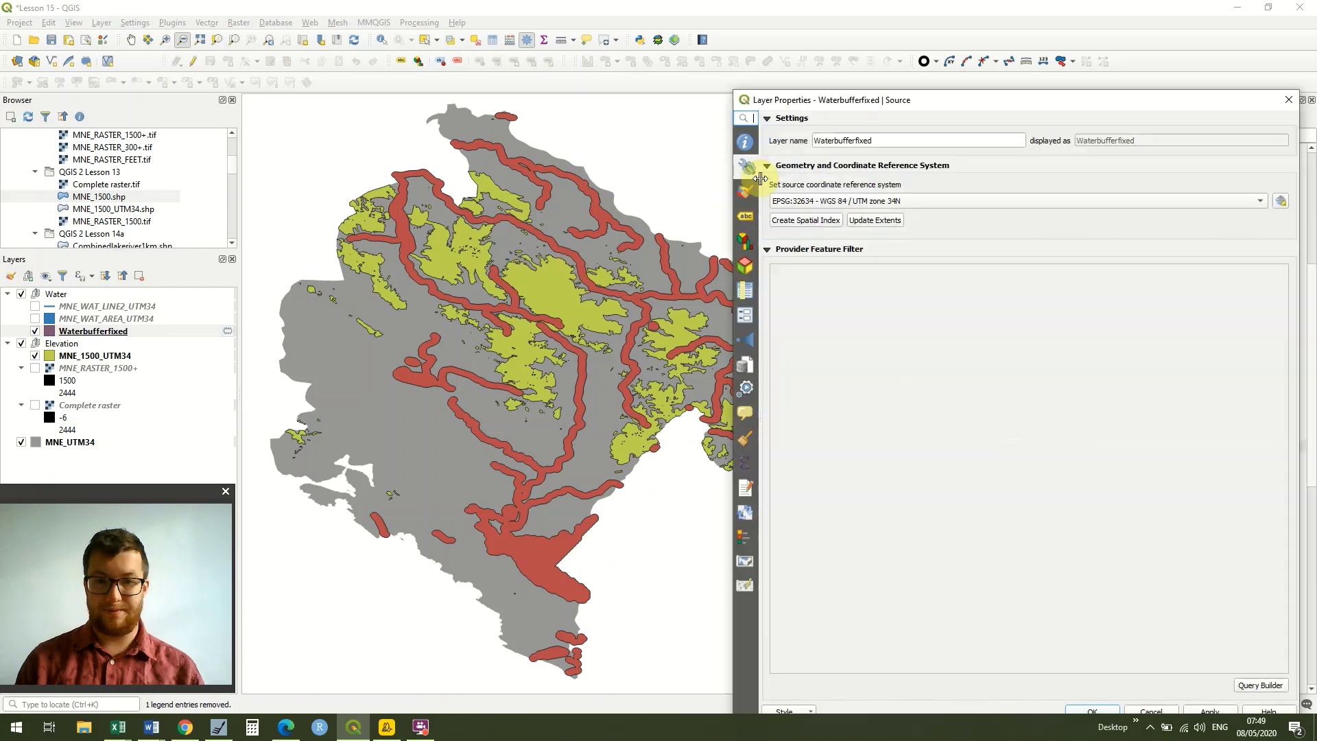
left_click(746, 194)
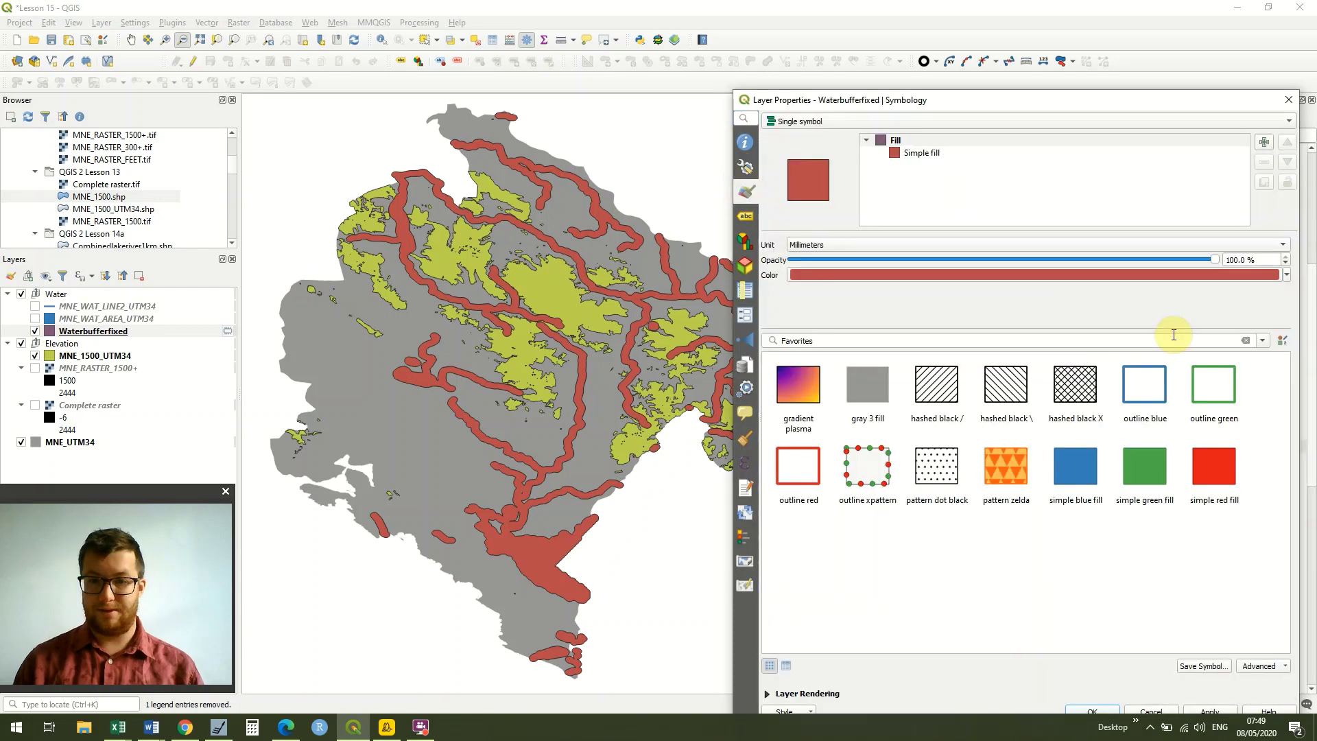
left_click(1286, 275)
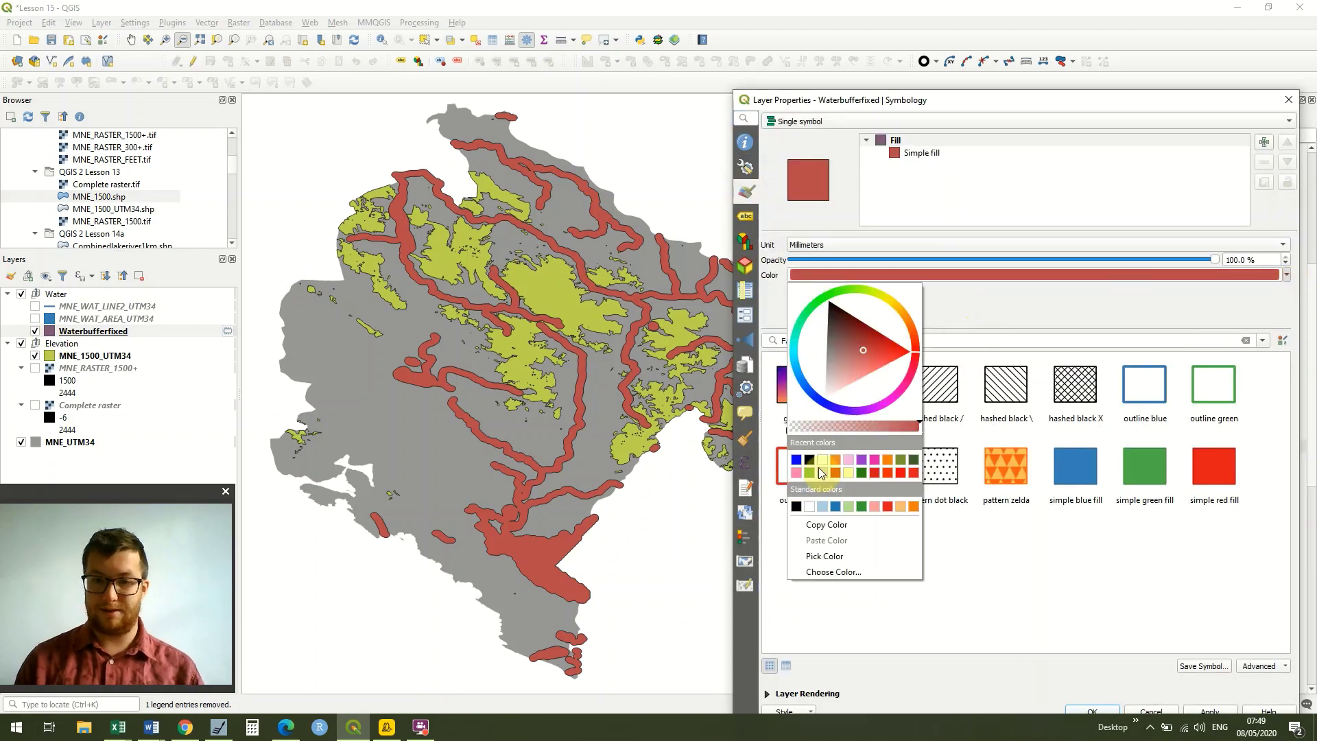
left_click(795, 460)
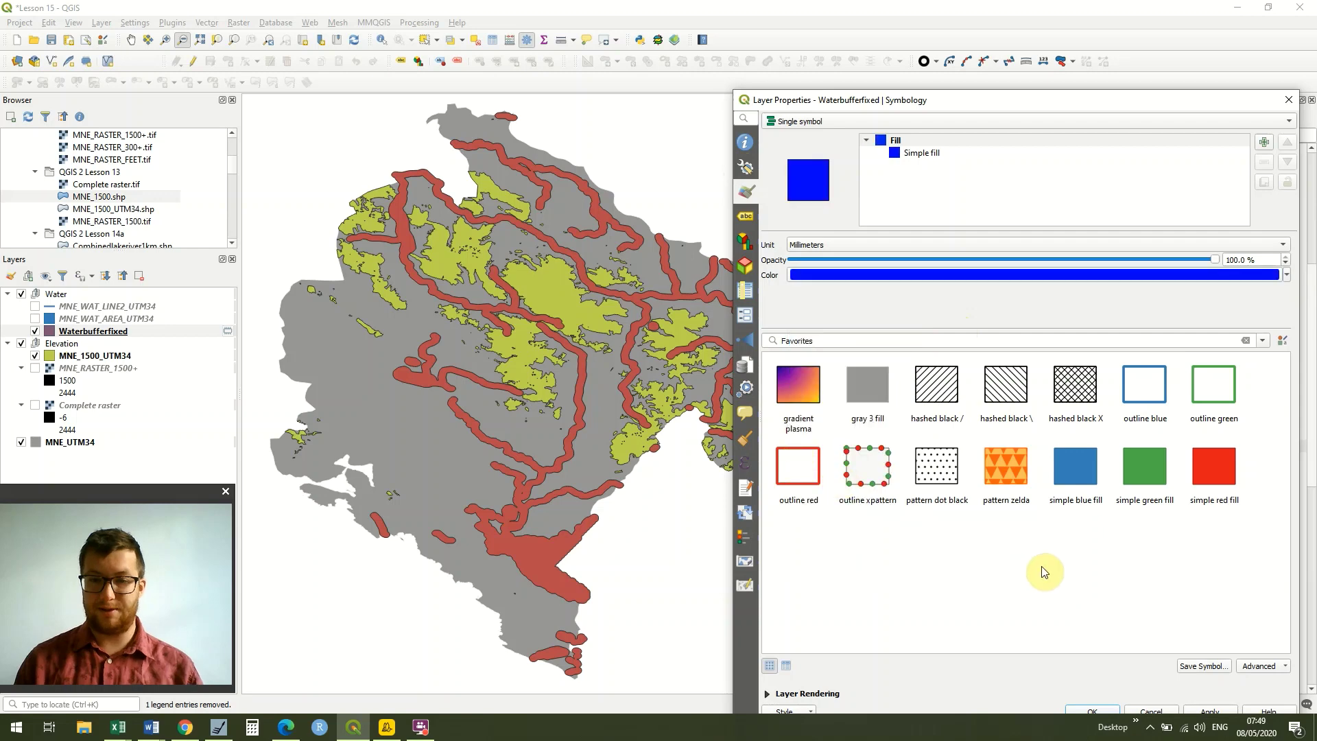
left_click(1221, 711)
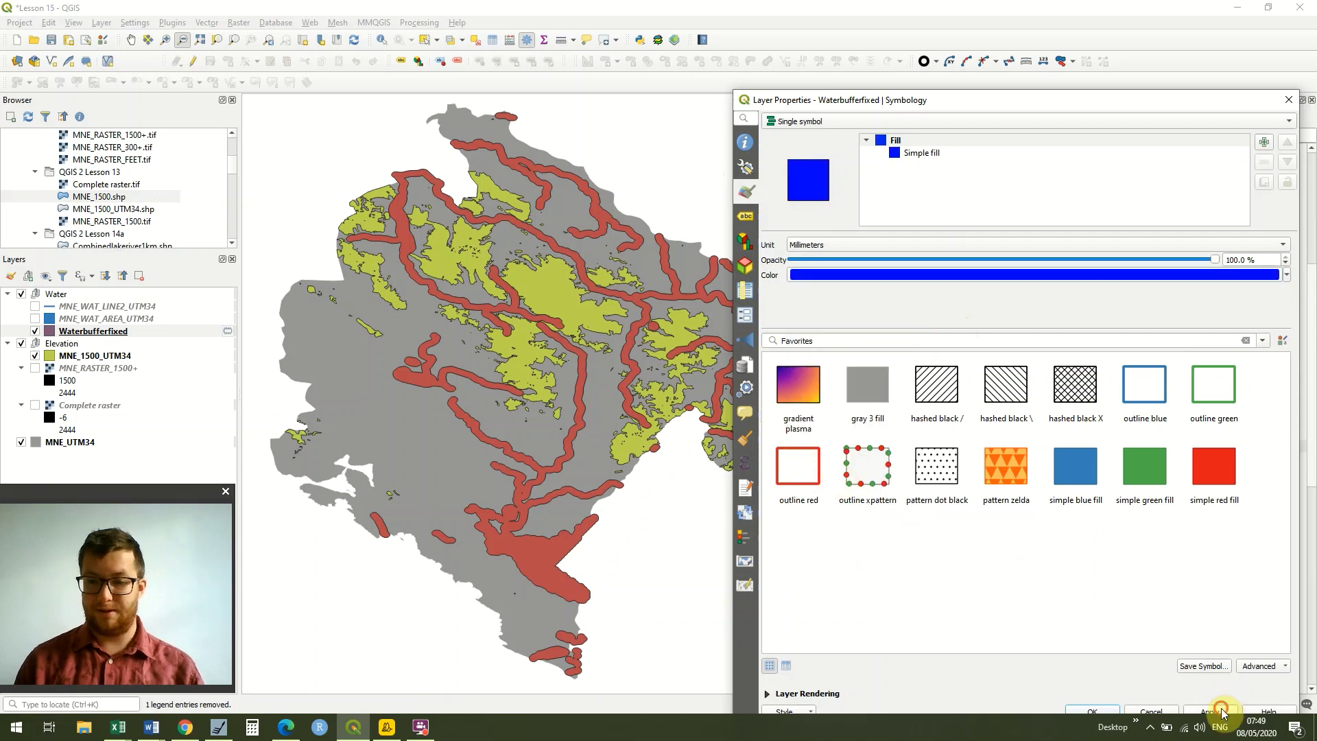
left_click(1111, 710)
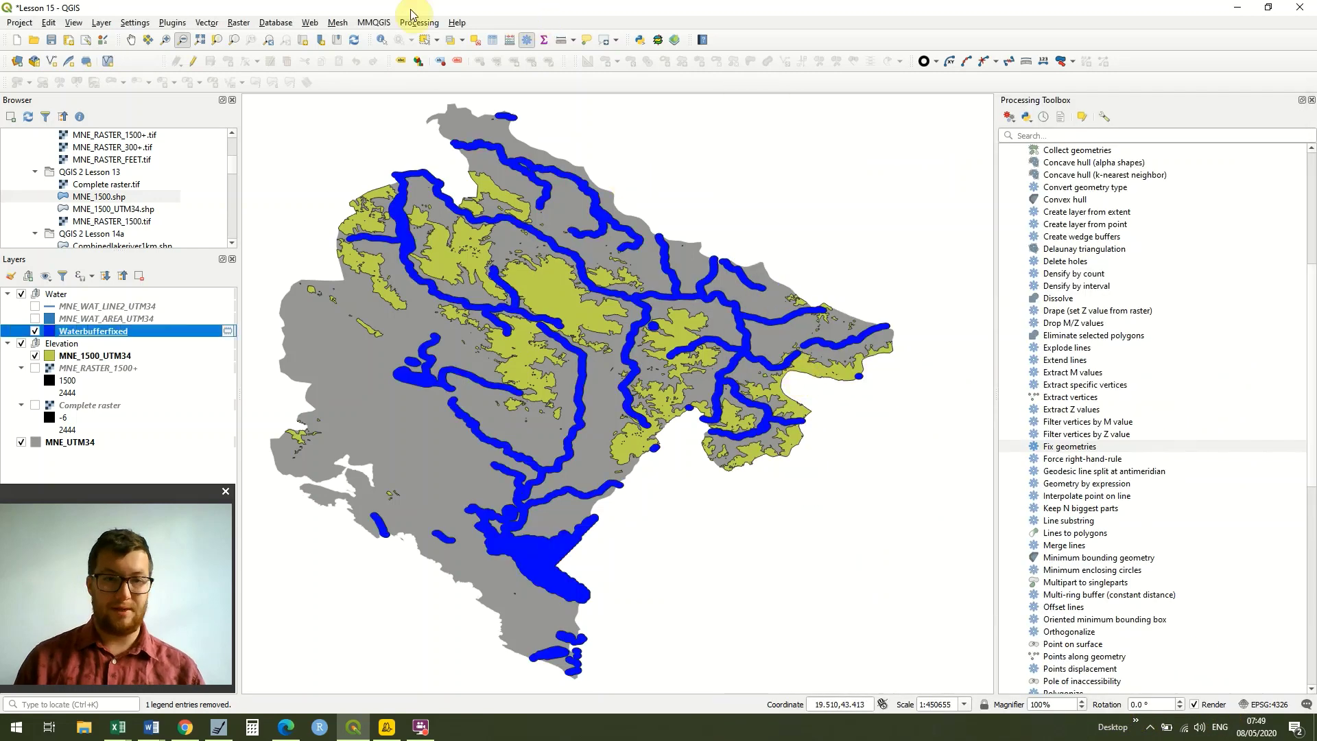
Step: Try clipping Waterbufferfixed by MNE_1500_UTM34; the run fails on an invalid geometry
left_click(238, 23)
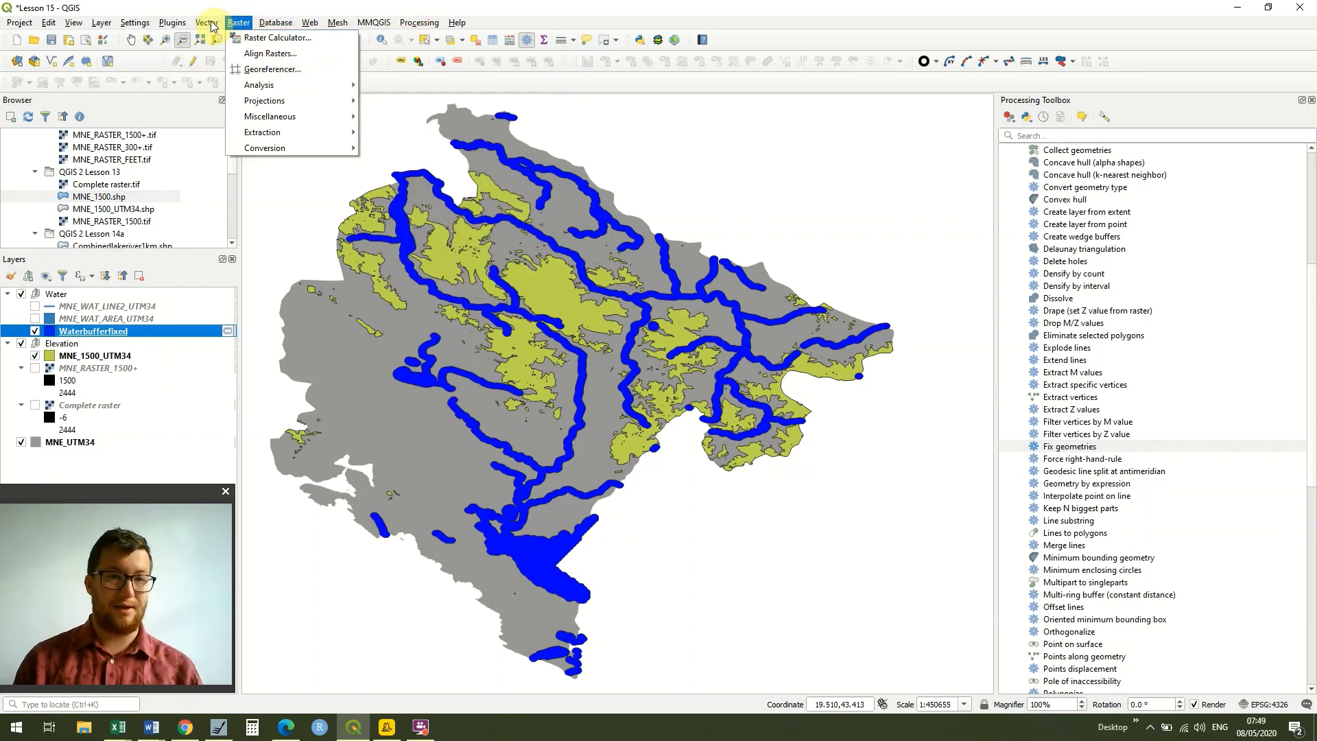
mouse_move(211, 25)
mouse_move(264, 52)
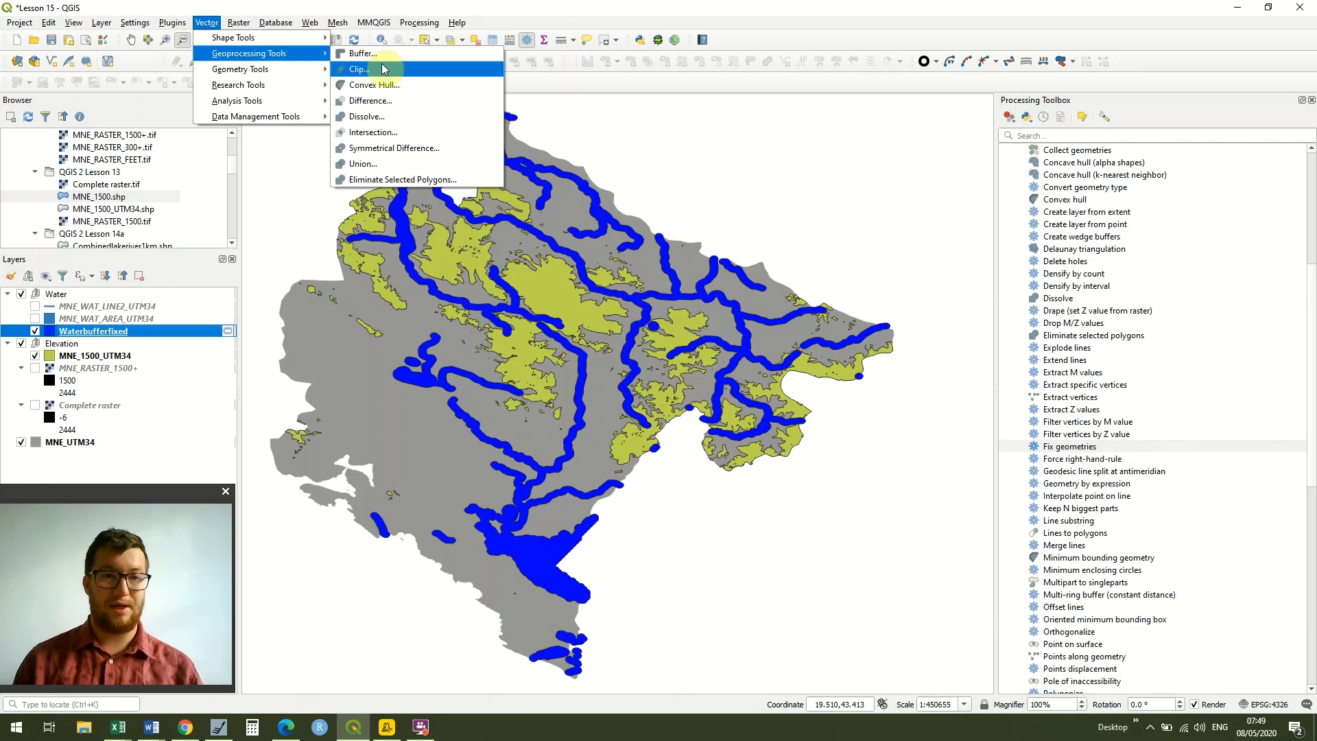
left_click(382, 69)
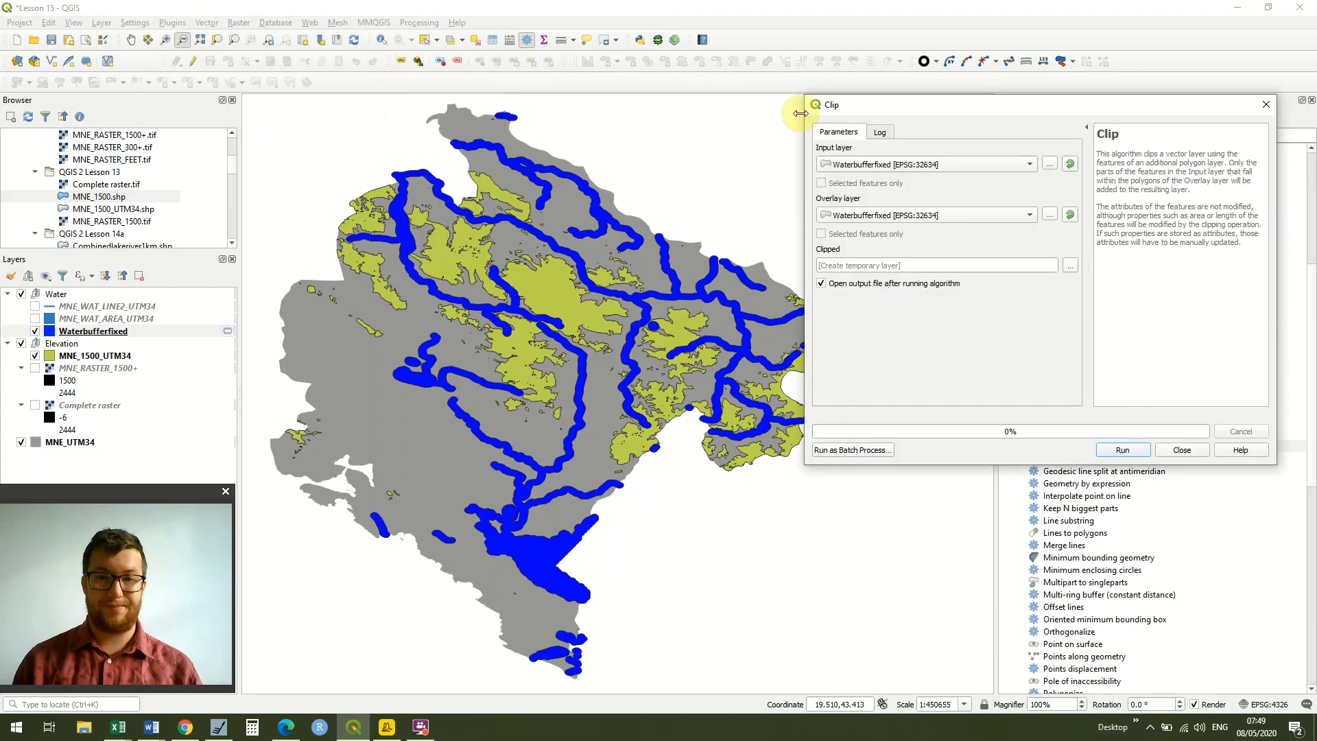
left_click(977, 218)
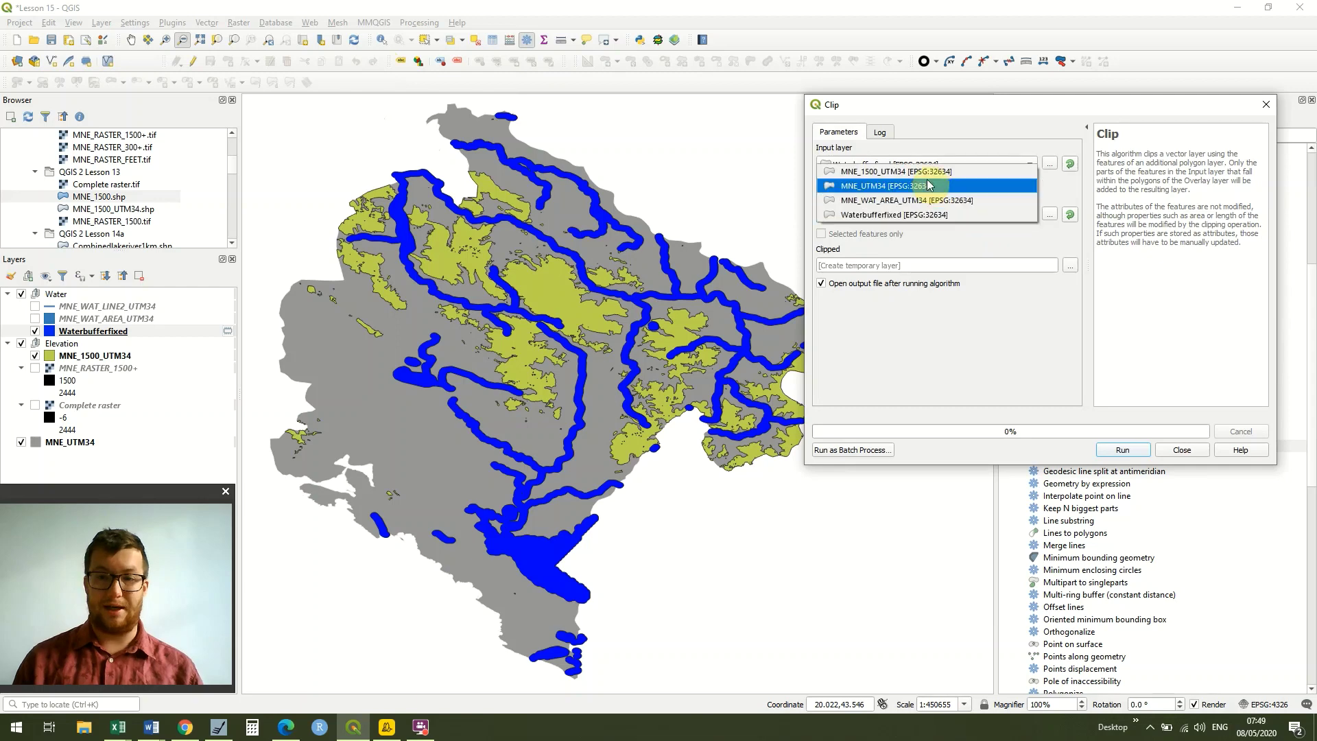
left_click(900, 172)
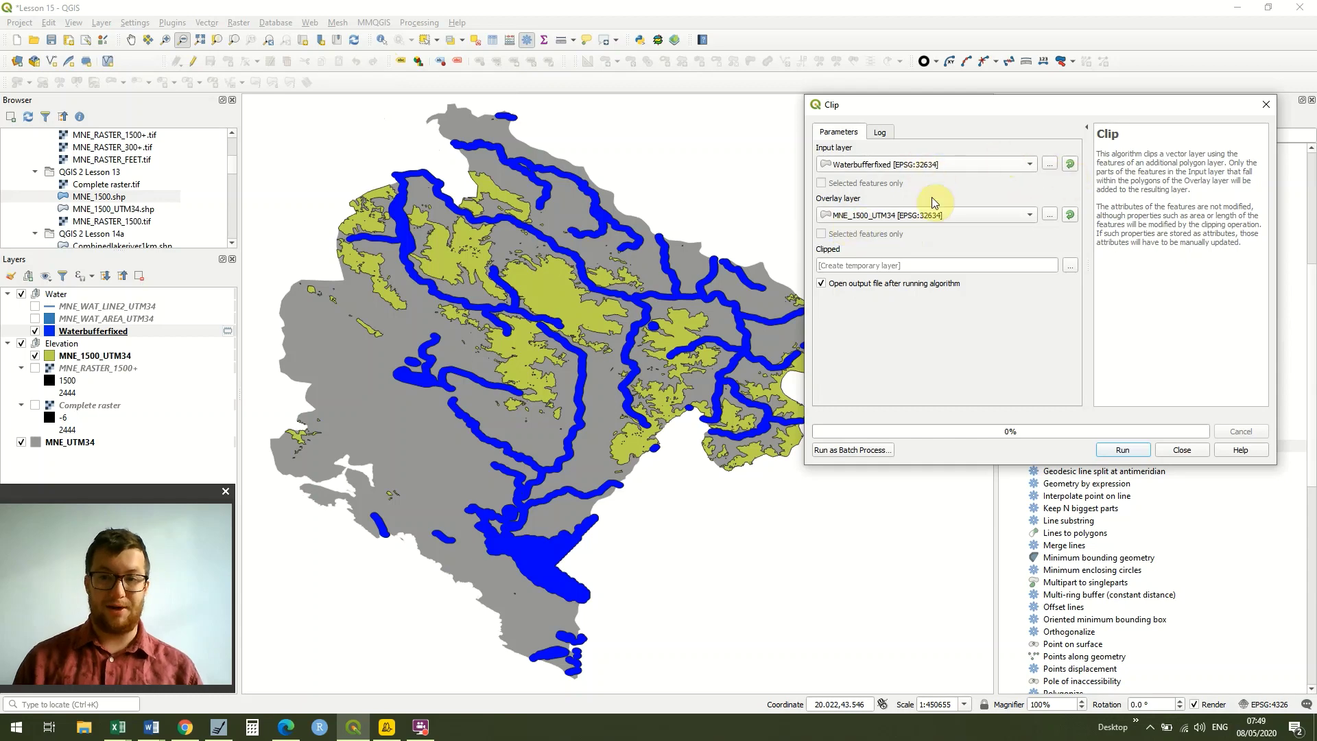
left_click(1122, 450)
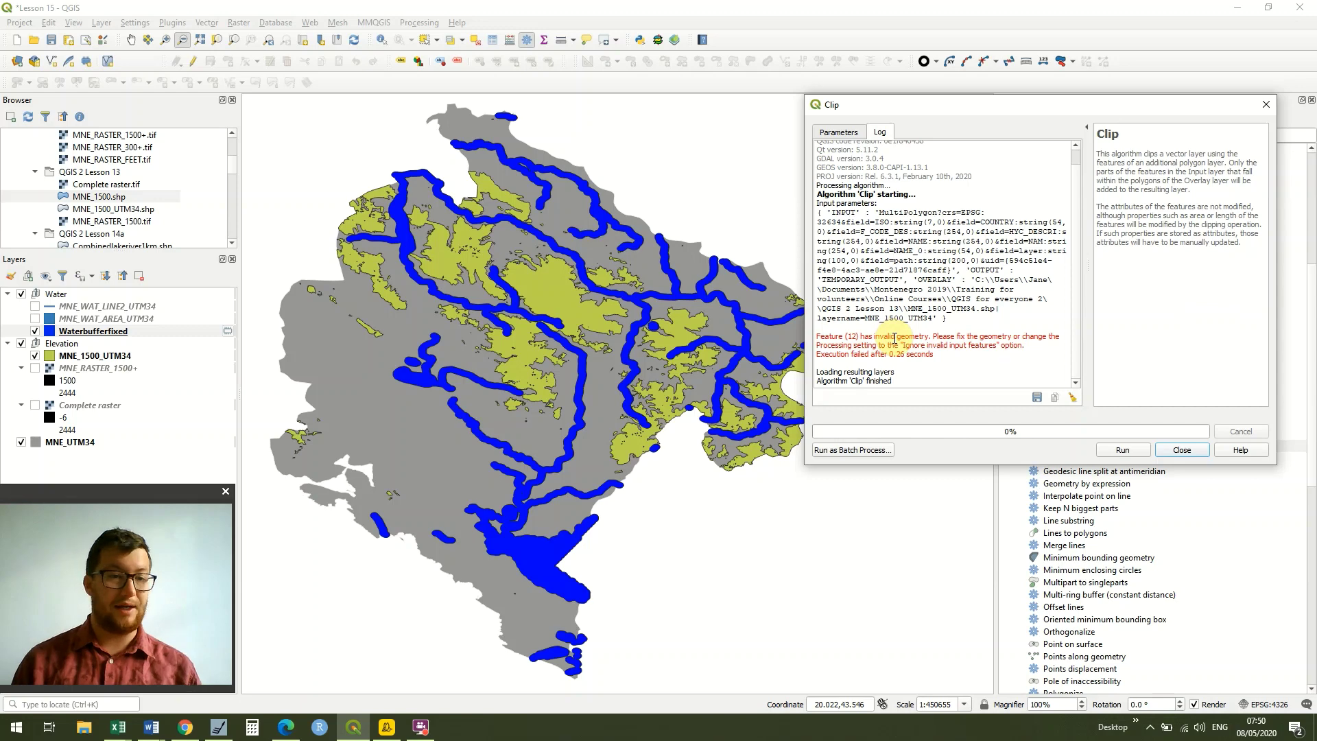
left_click(1190, 452)
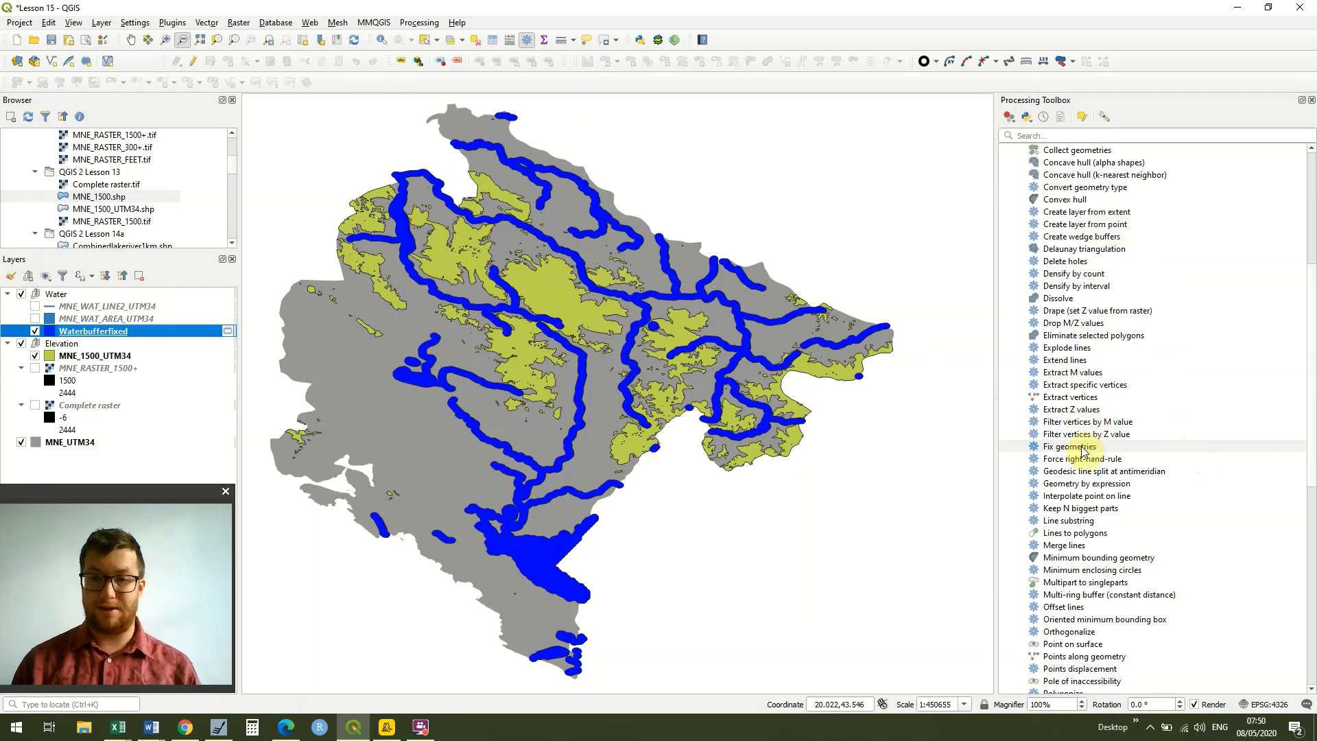
Step: Repair MNE_1500_UTM34 with Fix geometries, saving it over MNE_1500+_fixed.shp
double_click(1080, 447)
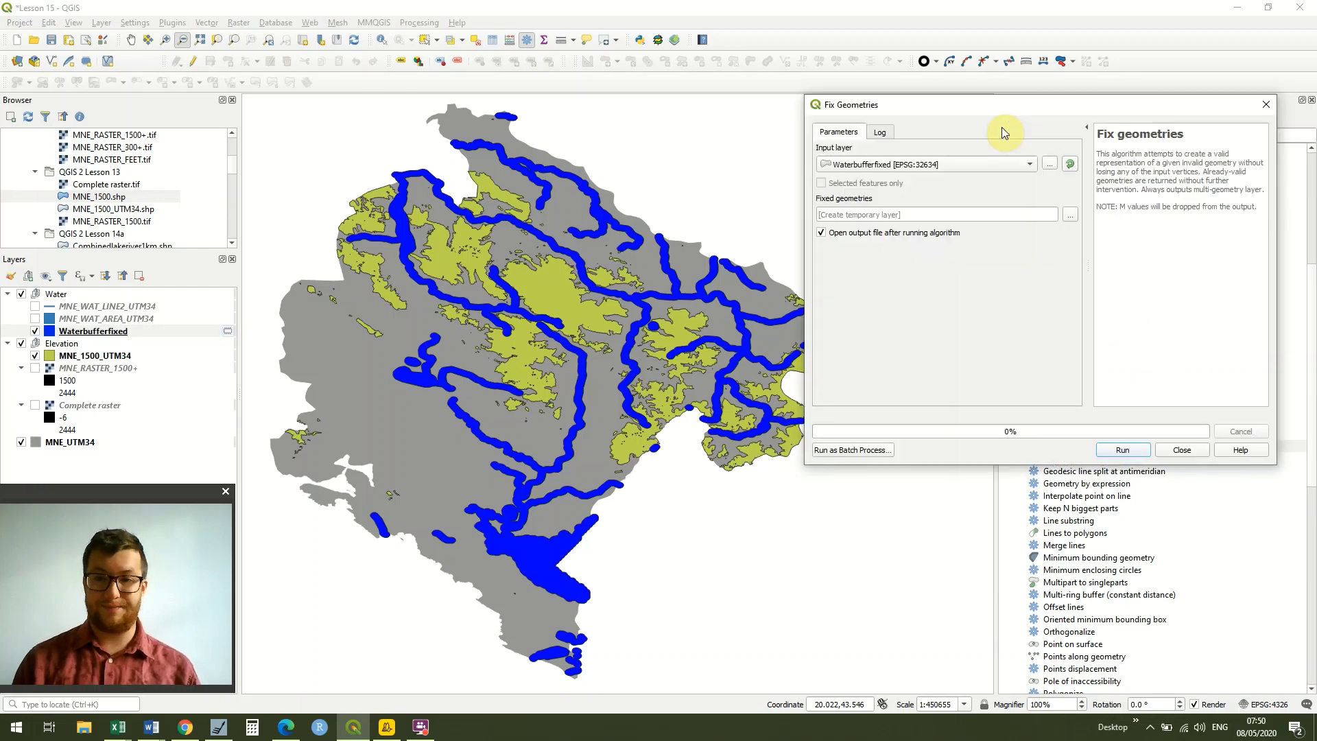
left_click(1011, 167)
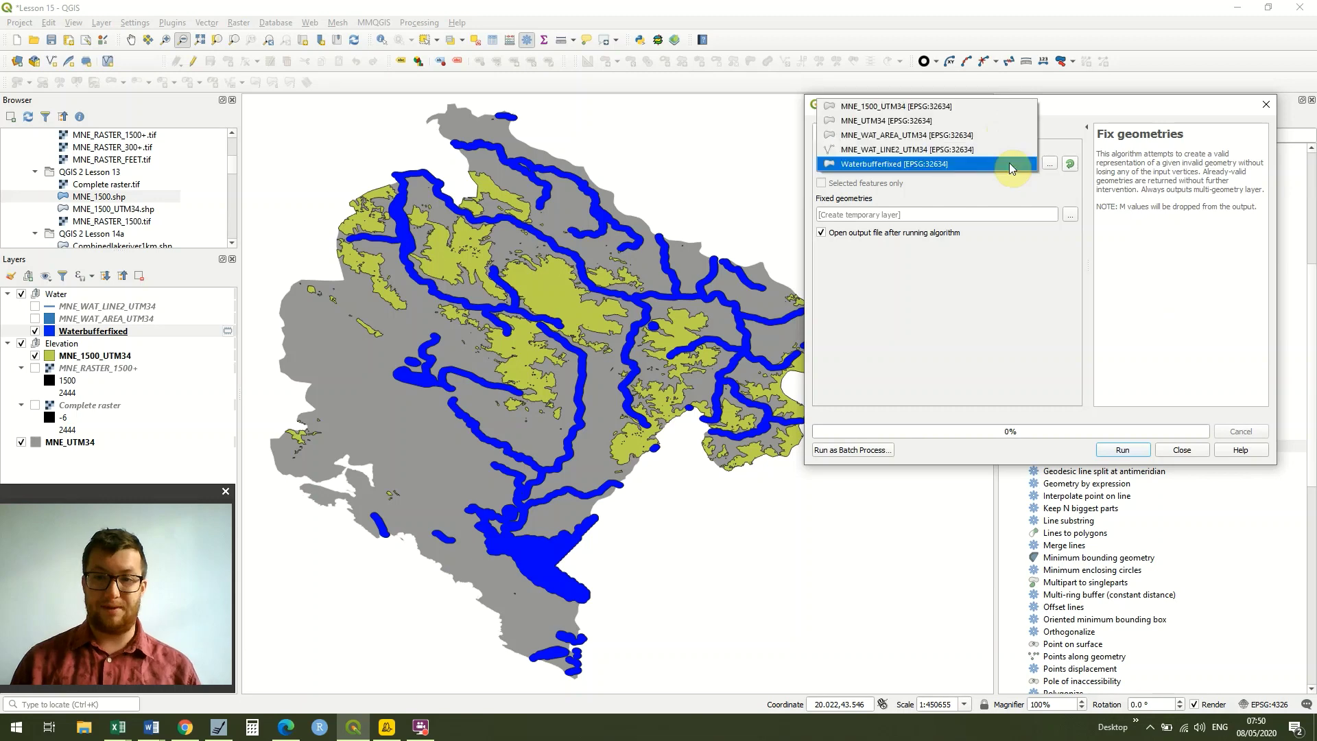
left_click(957, 113)
left_click(1067, 221)
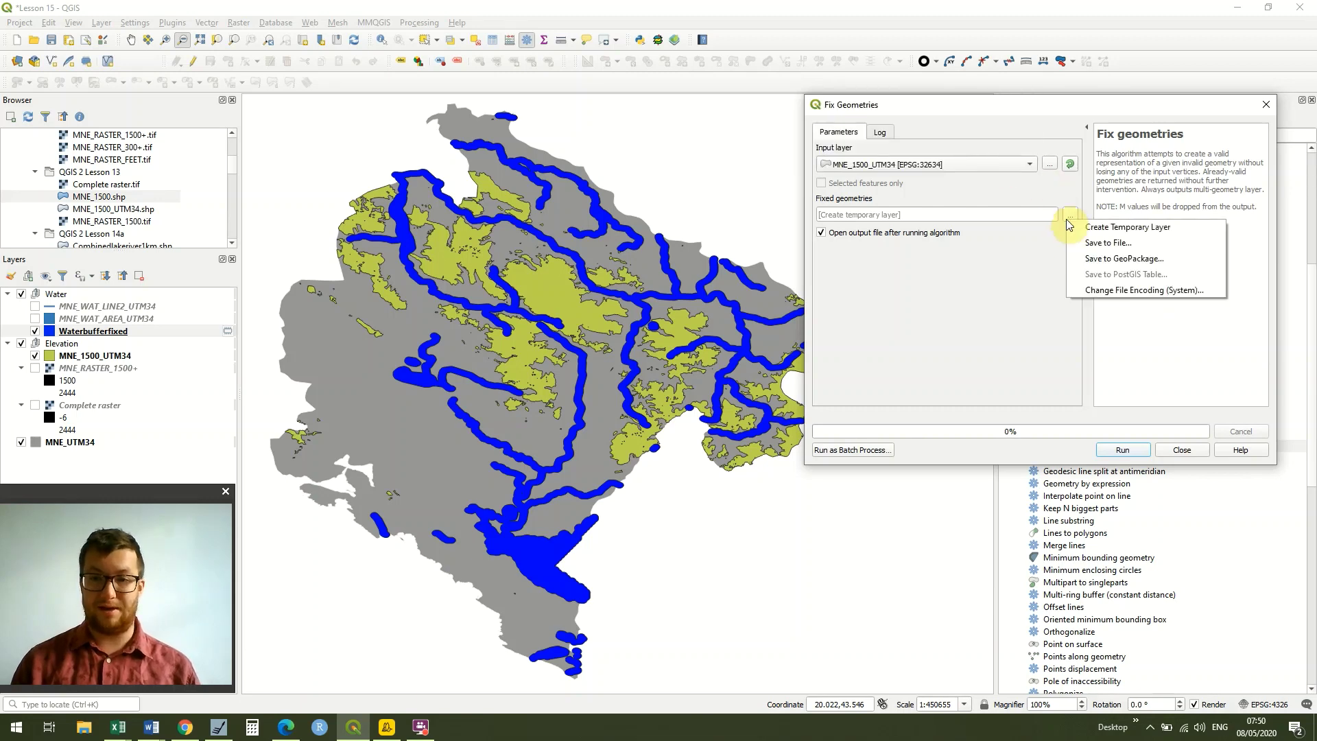
left_click(1099, 244)
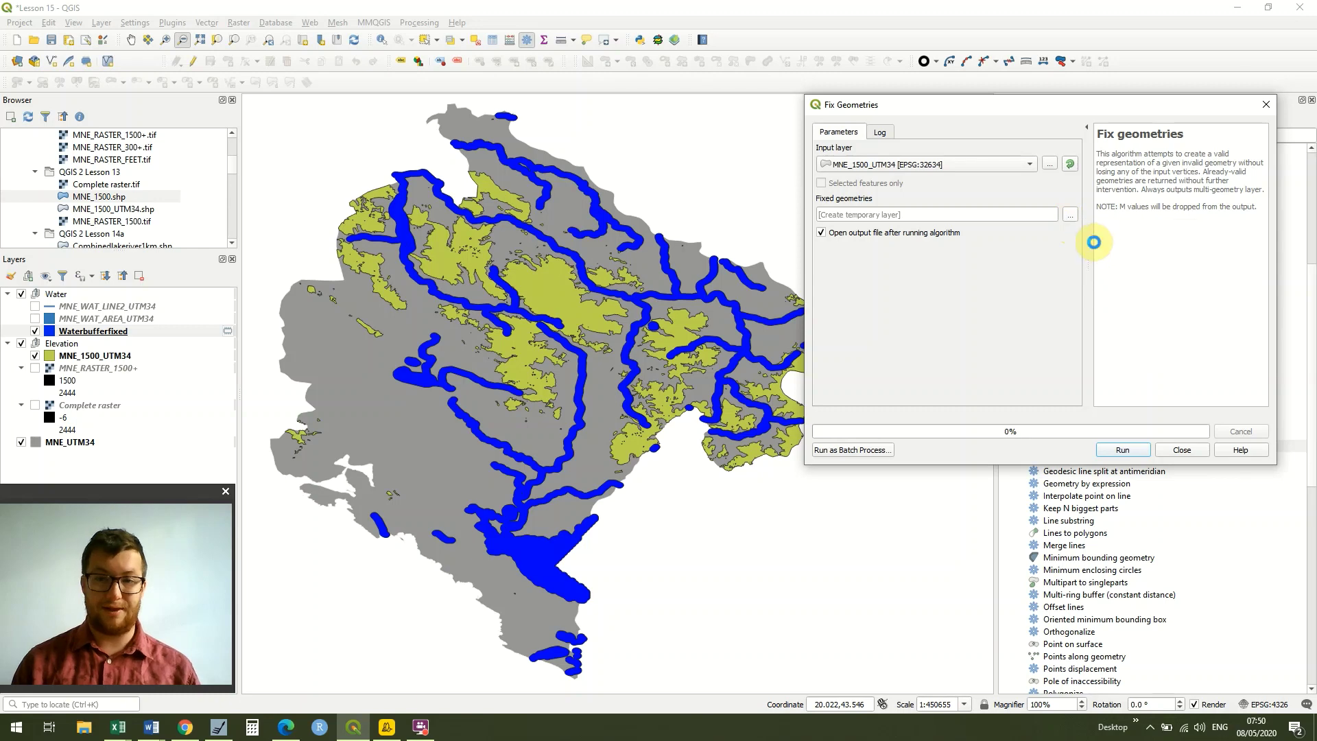
left_click(884, 225)
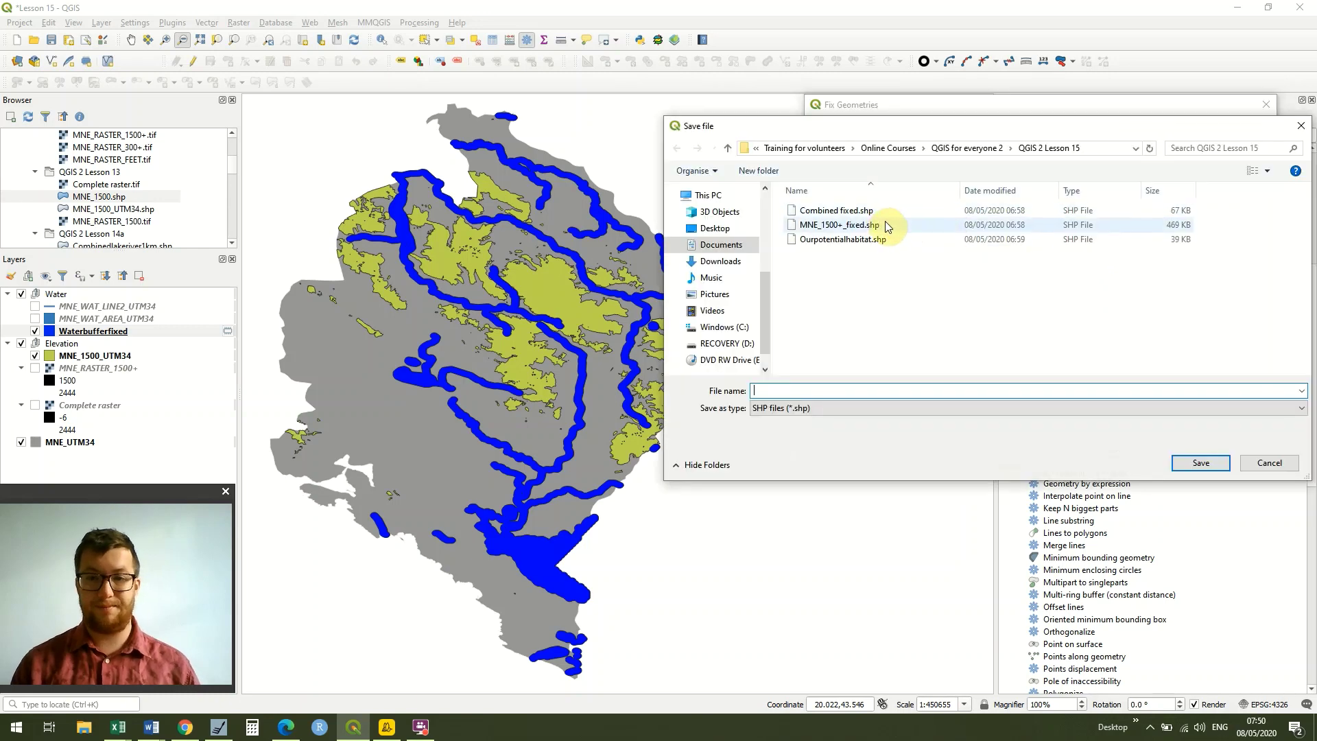
key("Return")
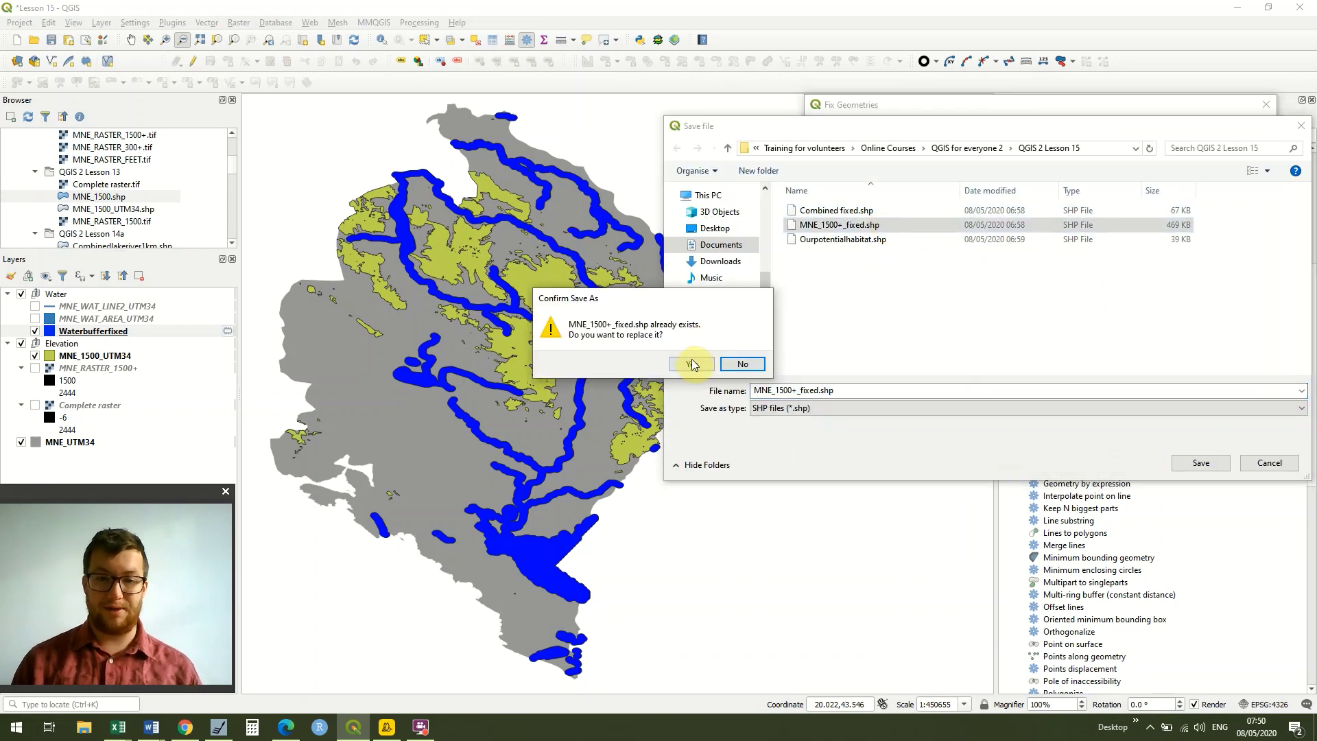
left_click(694, 364)
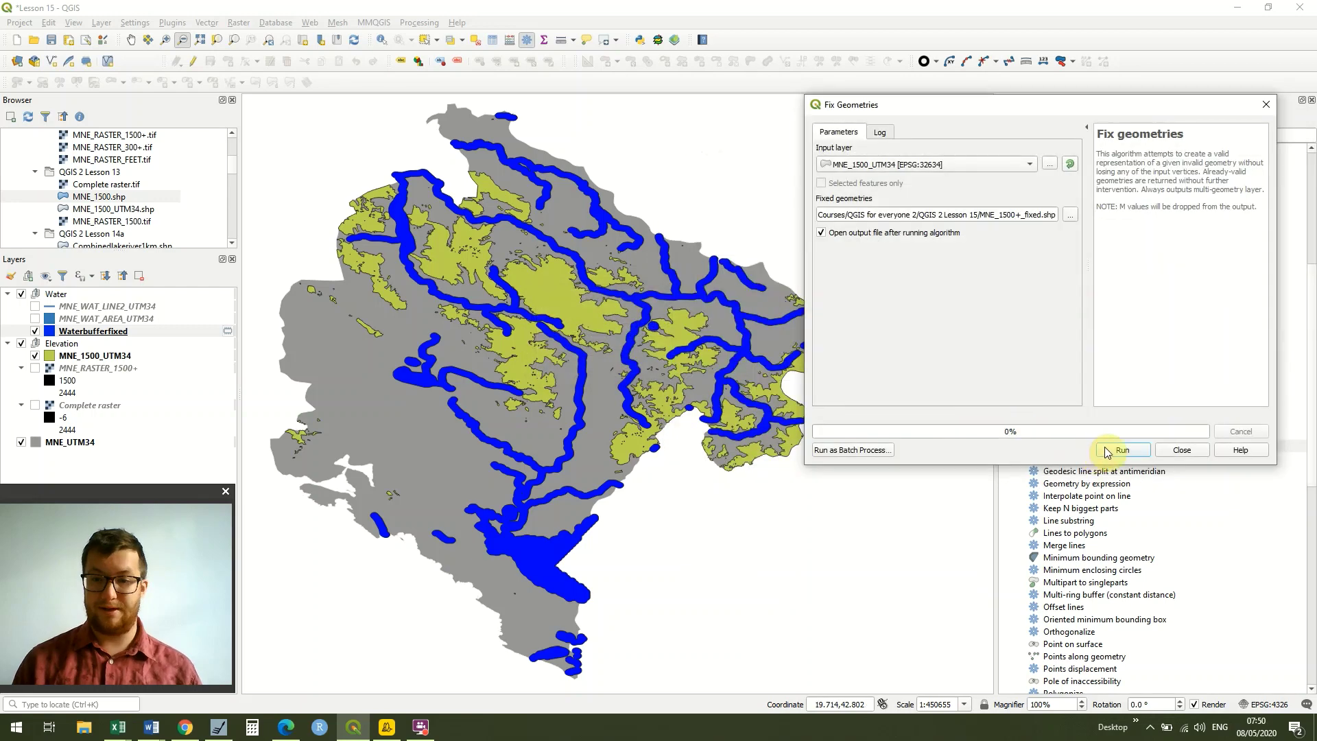
left_click(1121, 450)
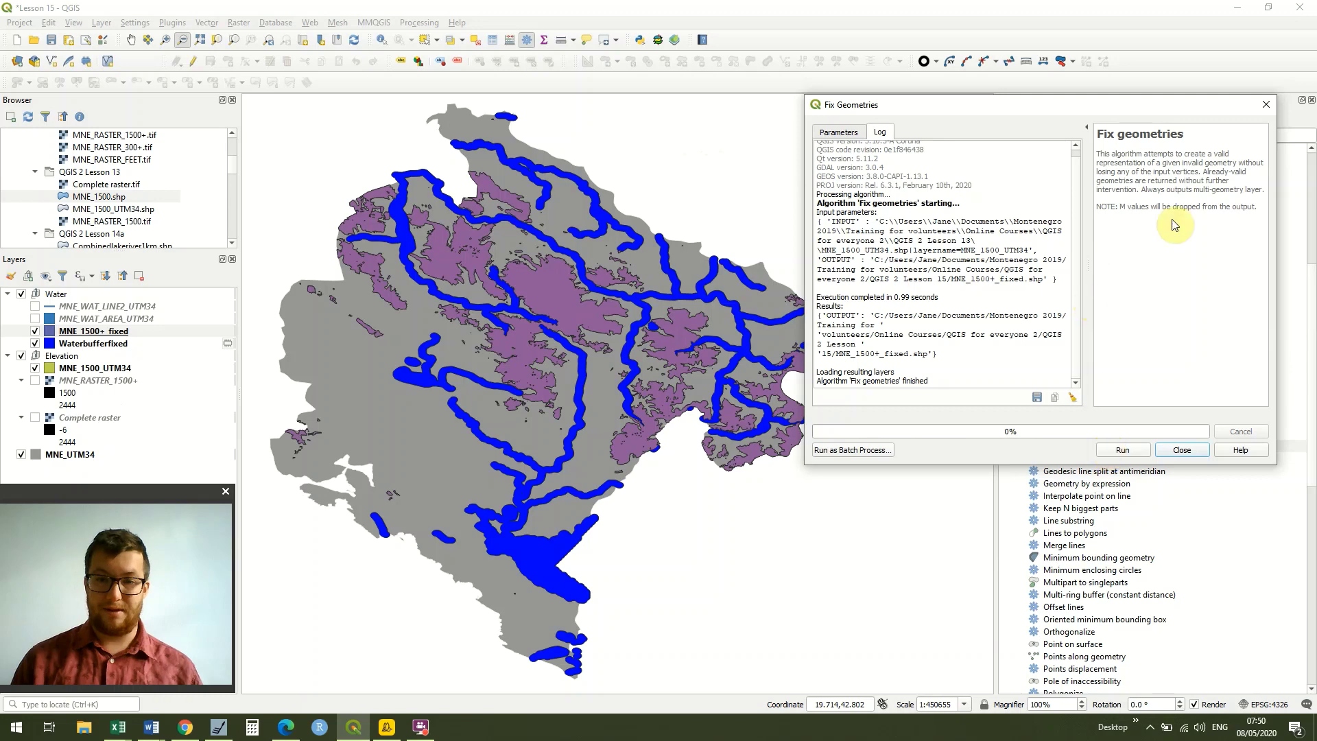
Step: Drag MNE_1500+_fixed into the Elevation group and remove the MNE_1500_UTM34 layer
left_click(1264, 106)
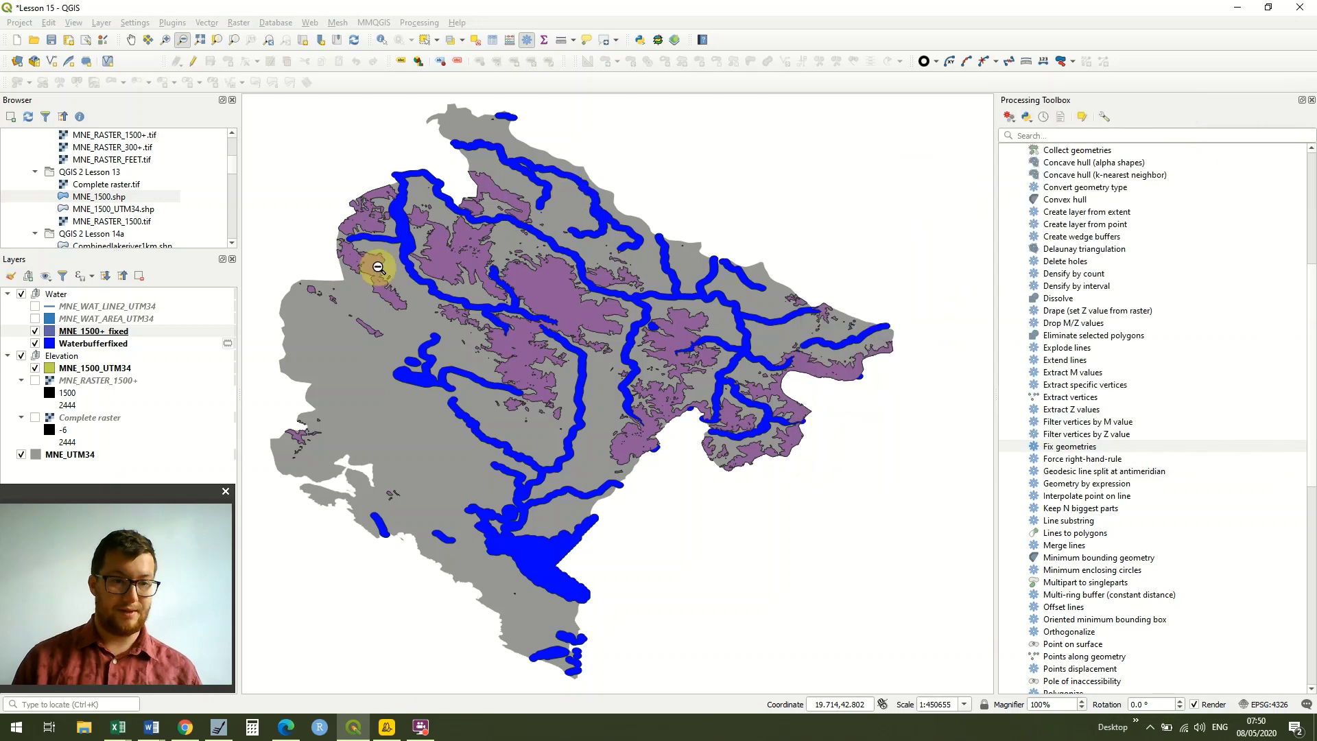
left_click_drag(143, 330, 135, 364)
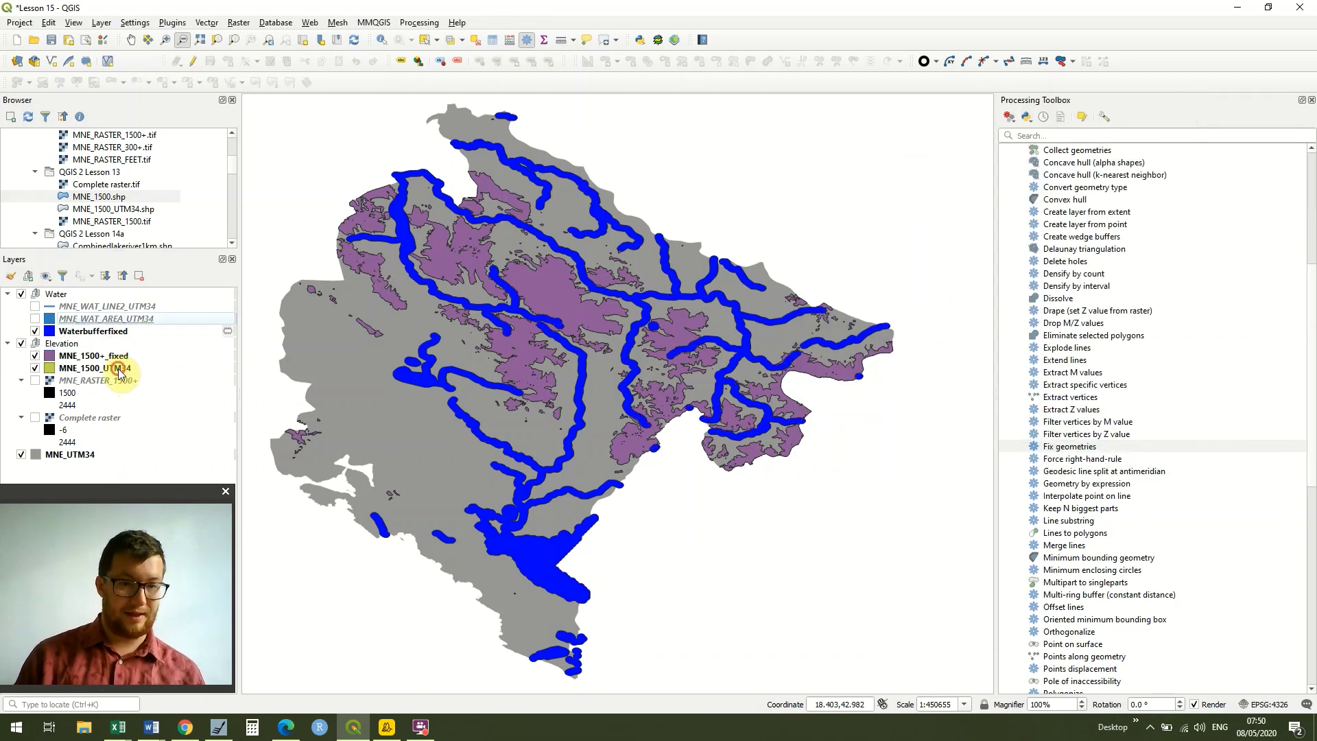
right_click(120, 373)
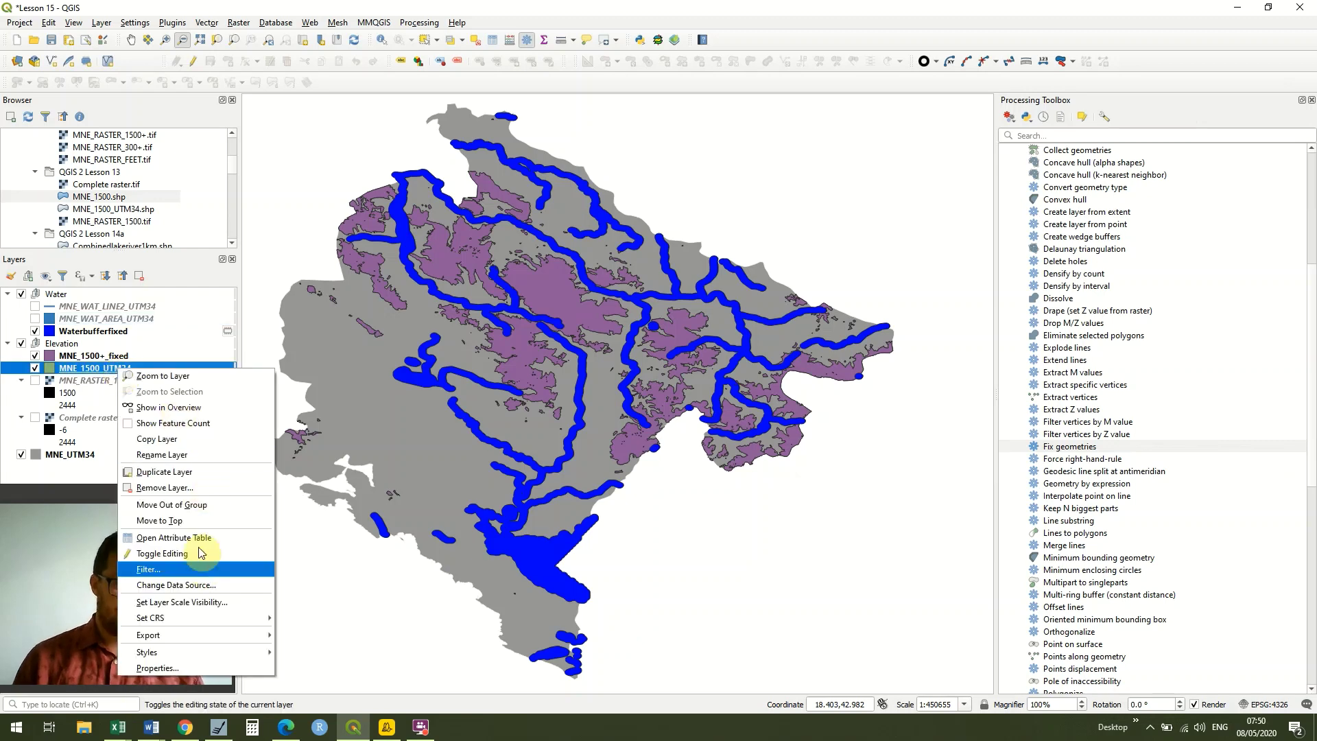
left_click(184, 488)
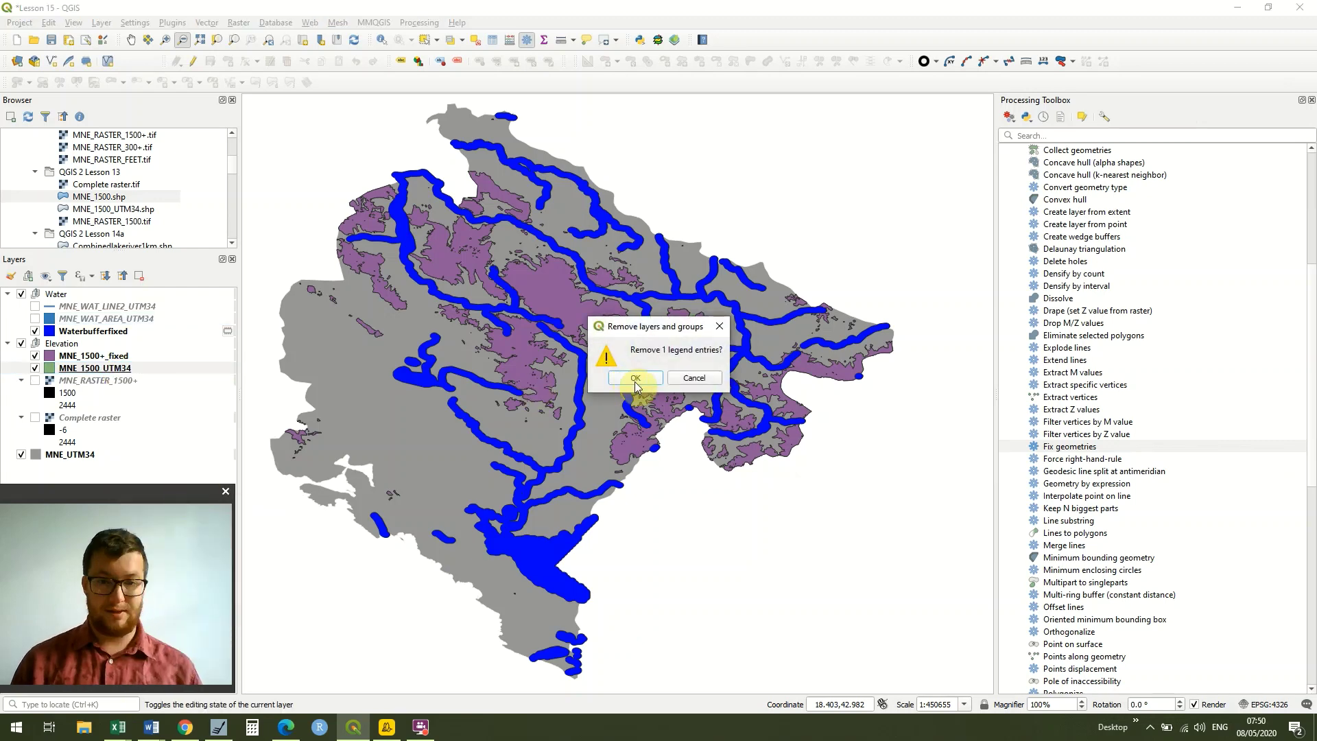
left_click(635, 382)
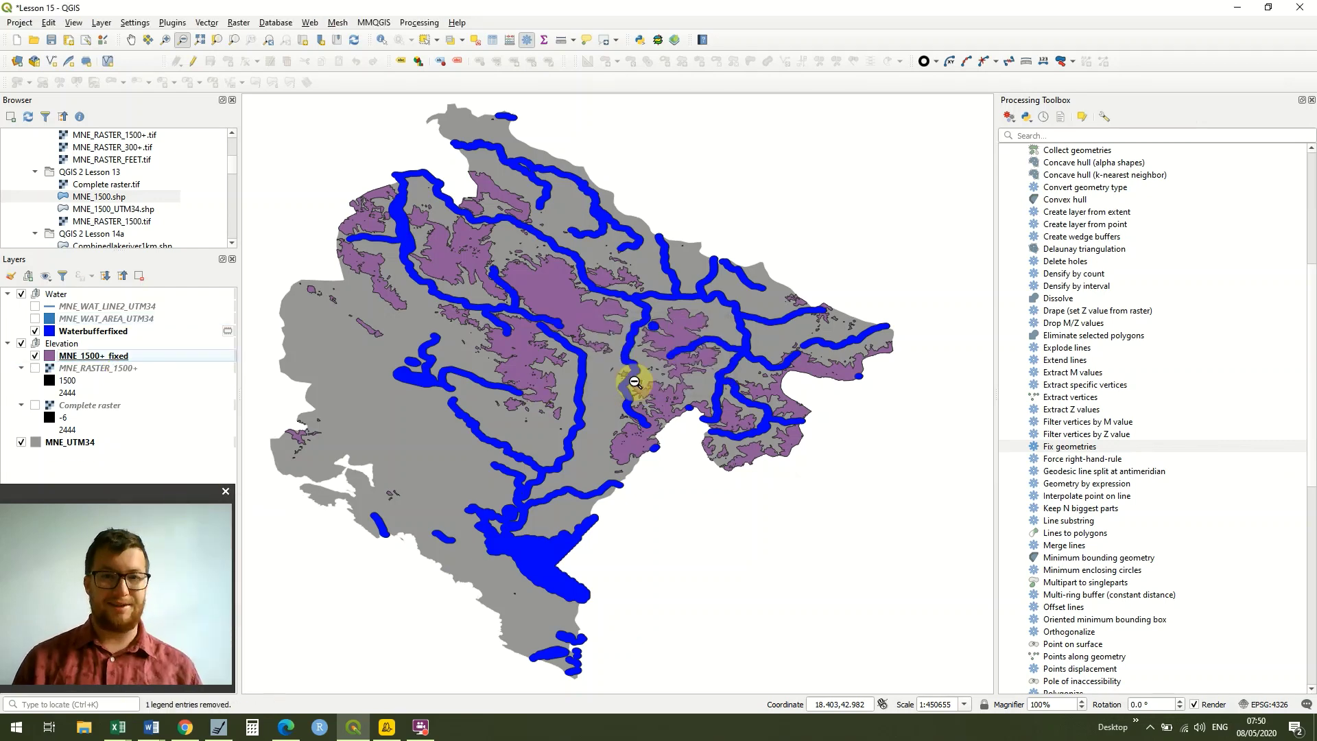
left_click(212, 22)
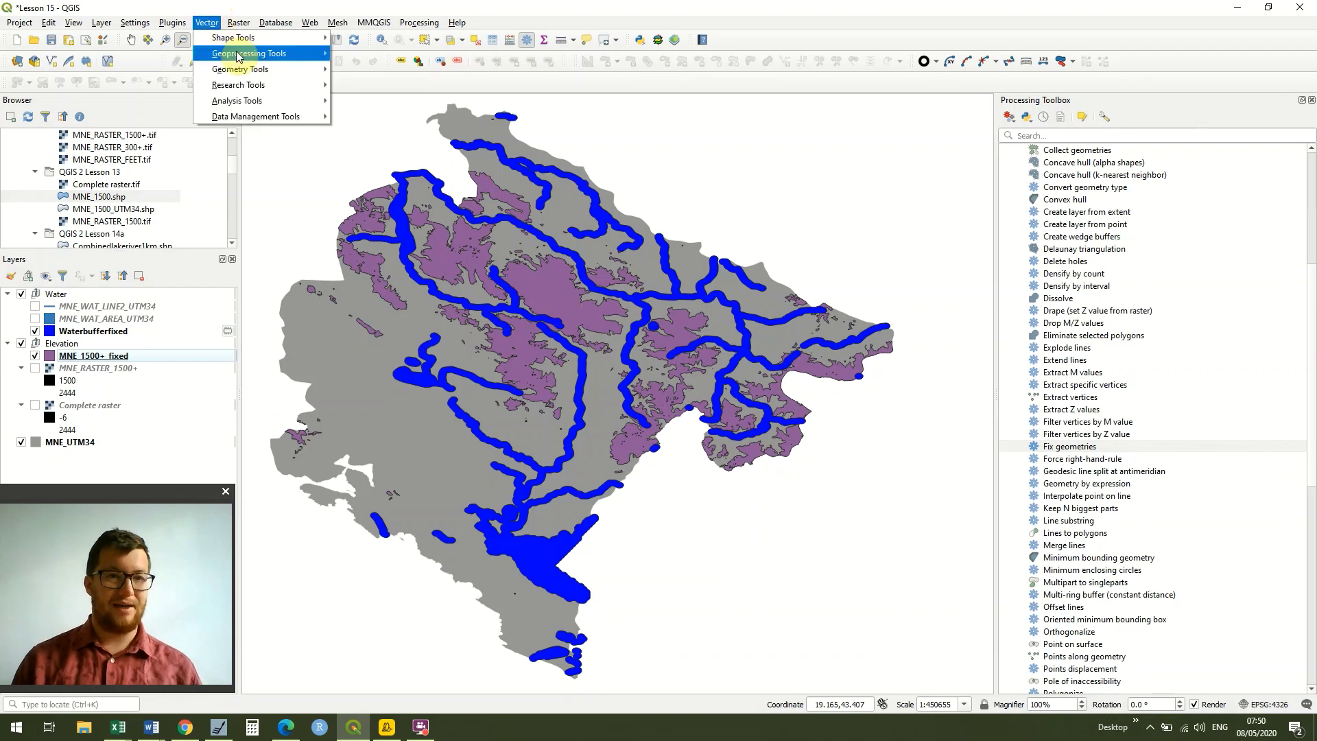
Step: Clip the Waterbufferfixed buffers by the MNE_1500+_fixed areas into a new Clipped layer
mouse_move(240, 54)
left_click(388, 76)
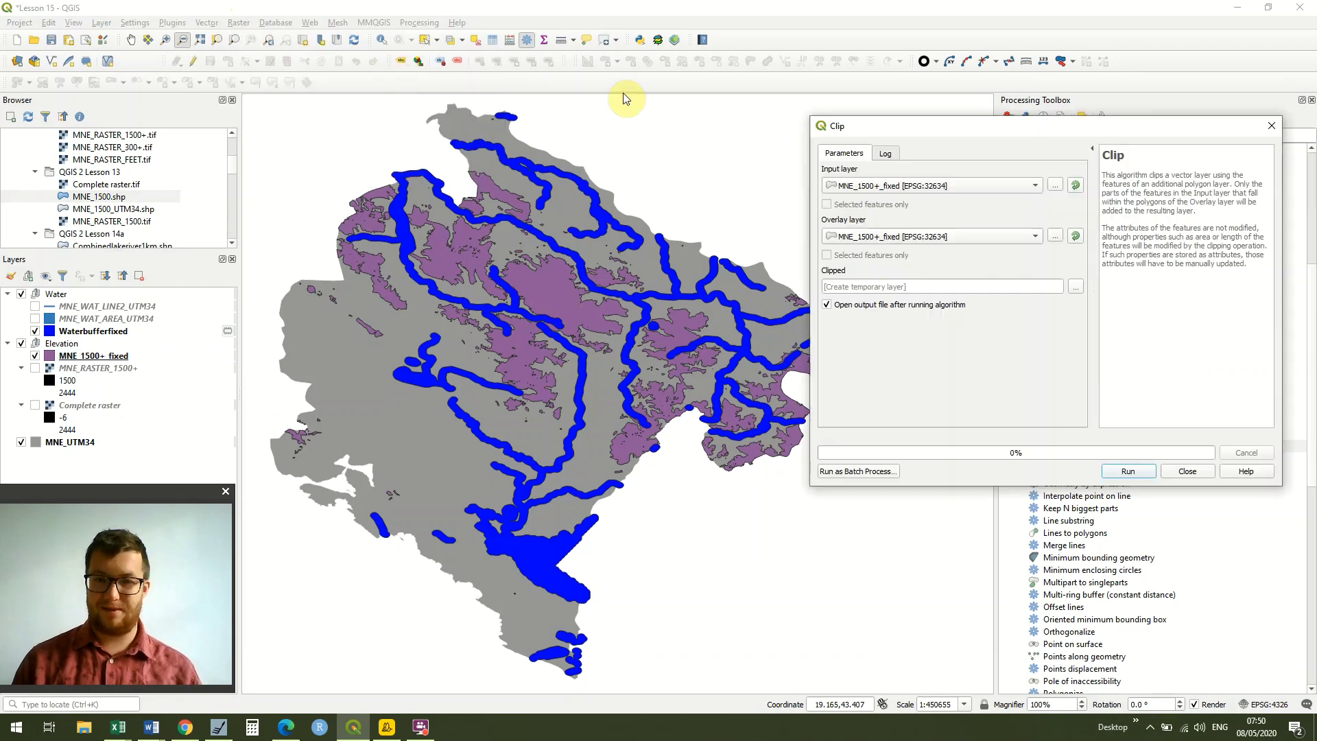
left_click(973, 194)
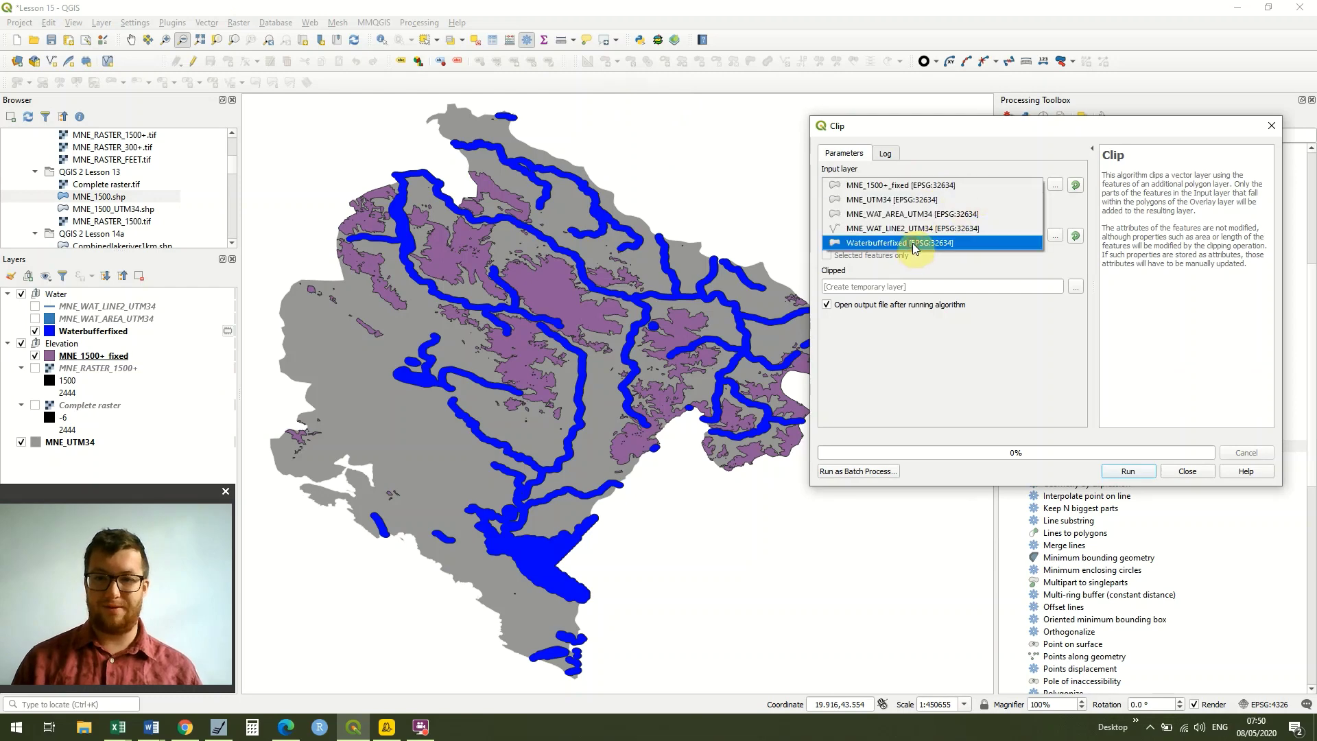
left_click(945, 242)
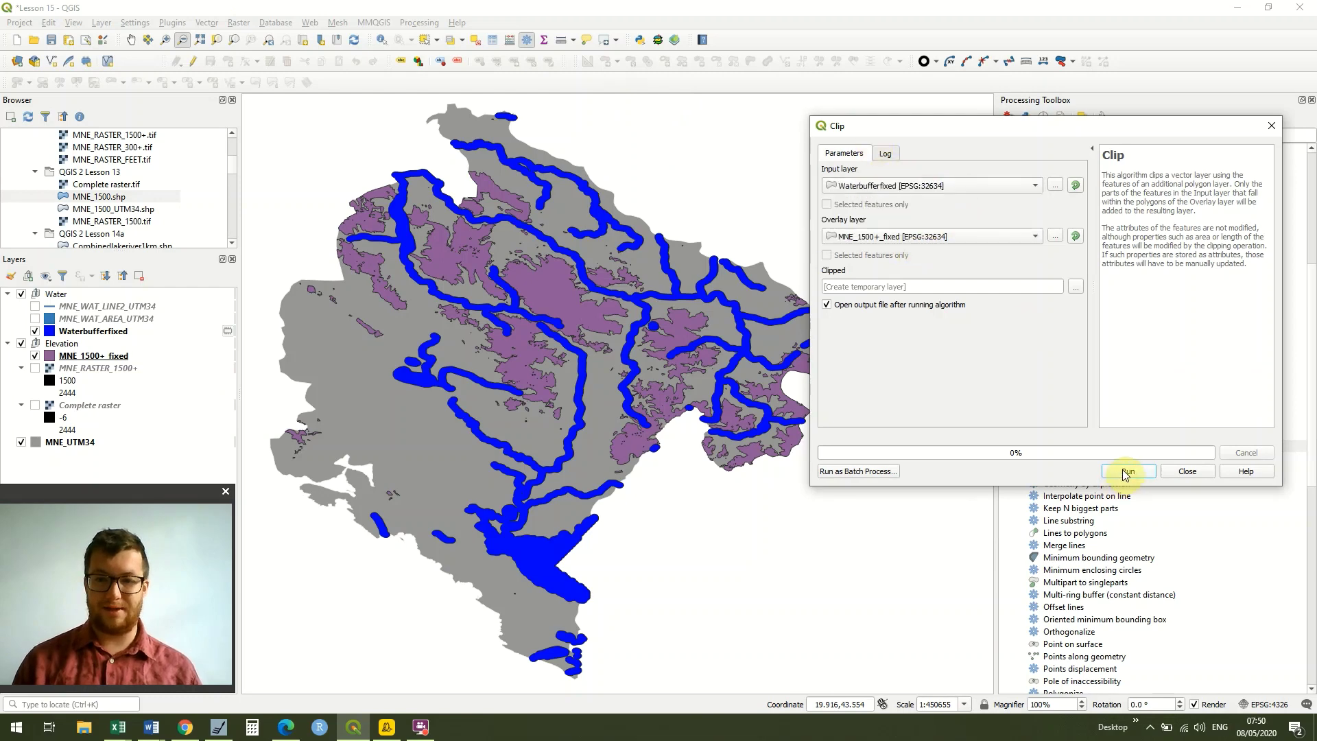
left_click(1125, 472)
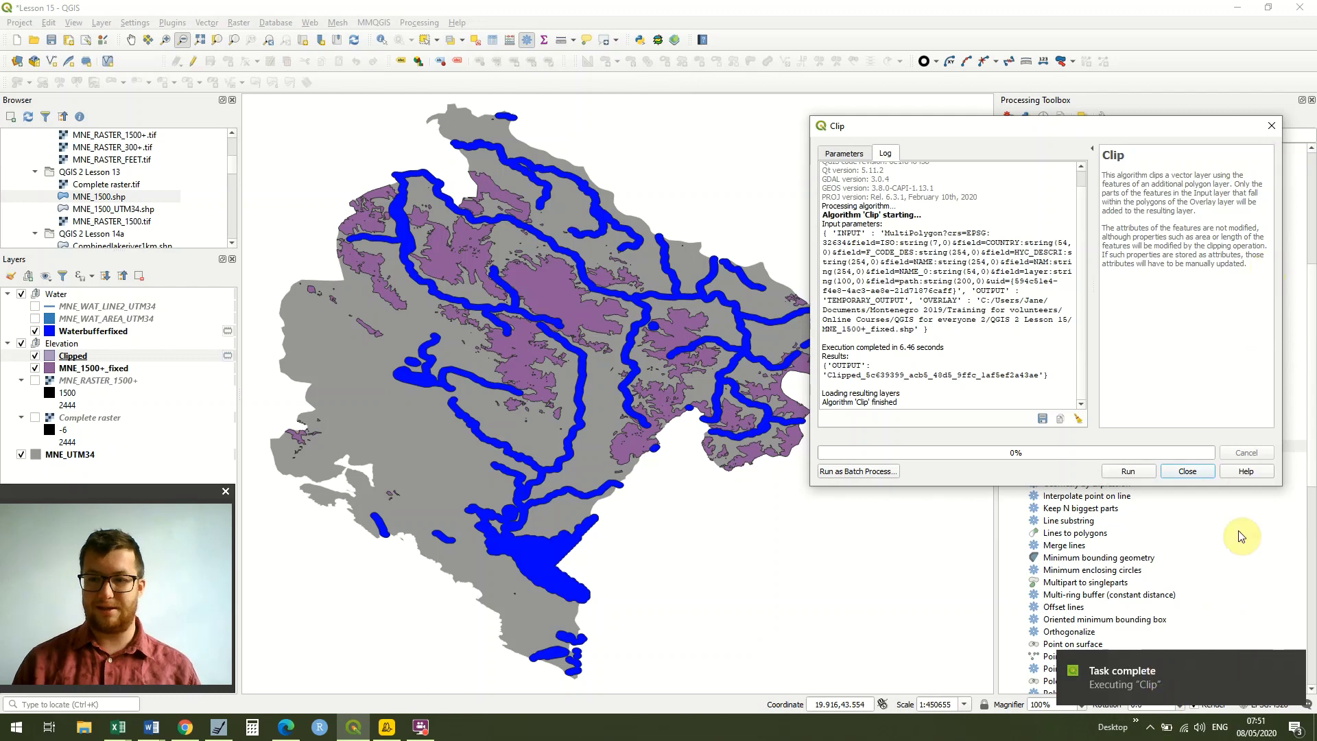
Step: Close the Clip dialog and move the Clipped layer to the top of the Water group
left_click(1270, 128)
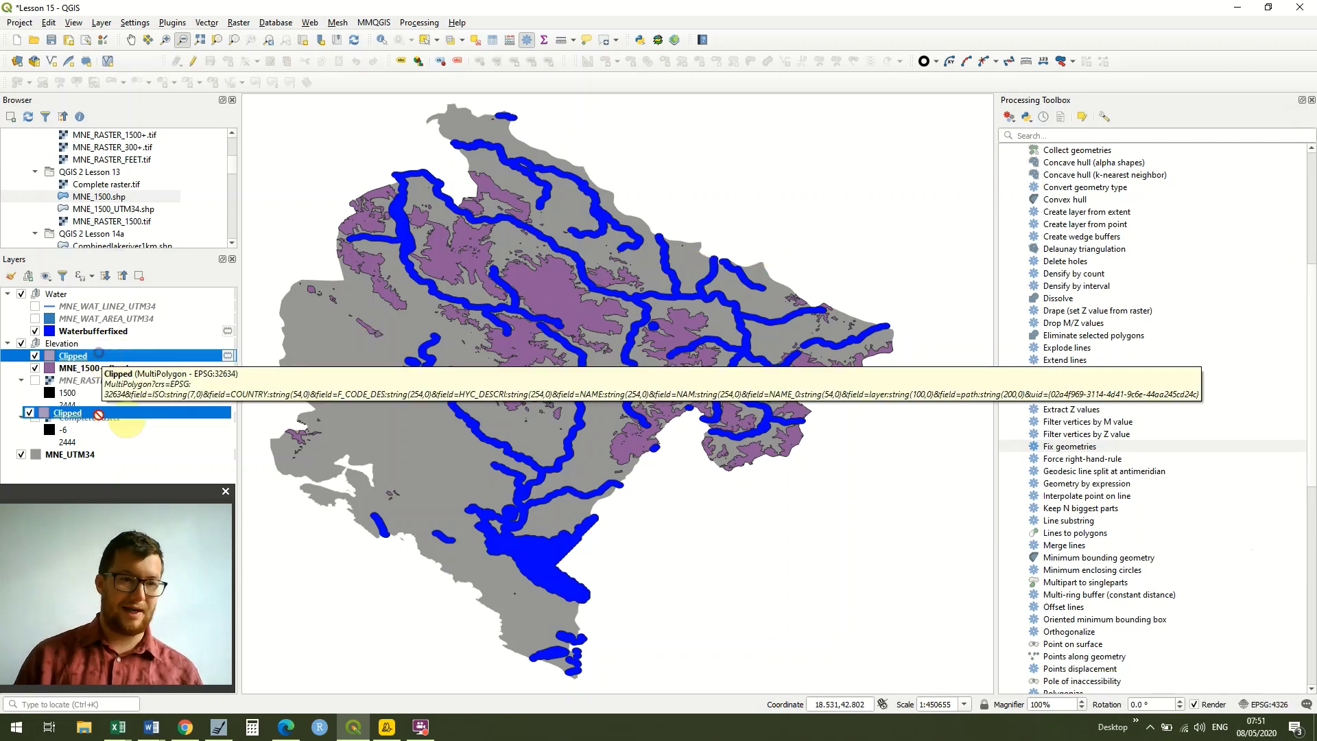
mouse_move(100, 360)
left_mouse_down()
mouse_move(102, 384)
mouse_move(83, 291)
left_mouse_up()
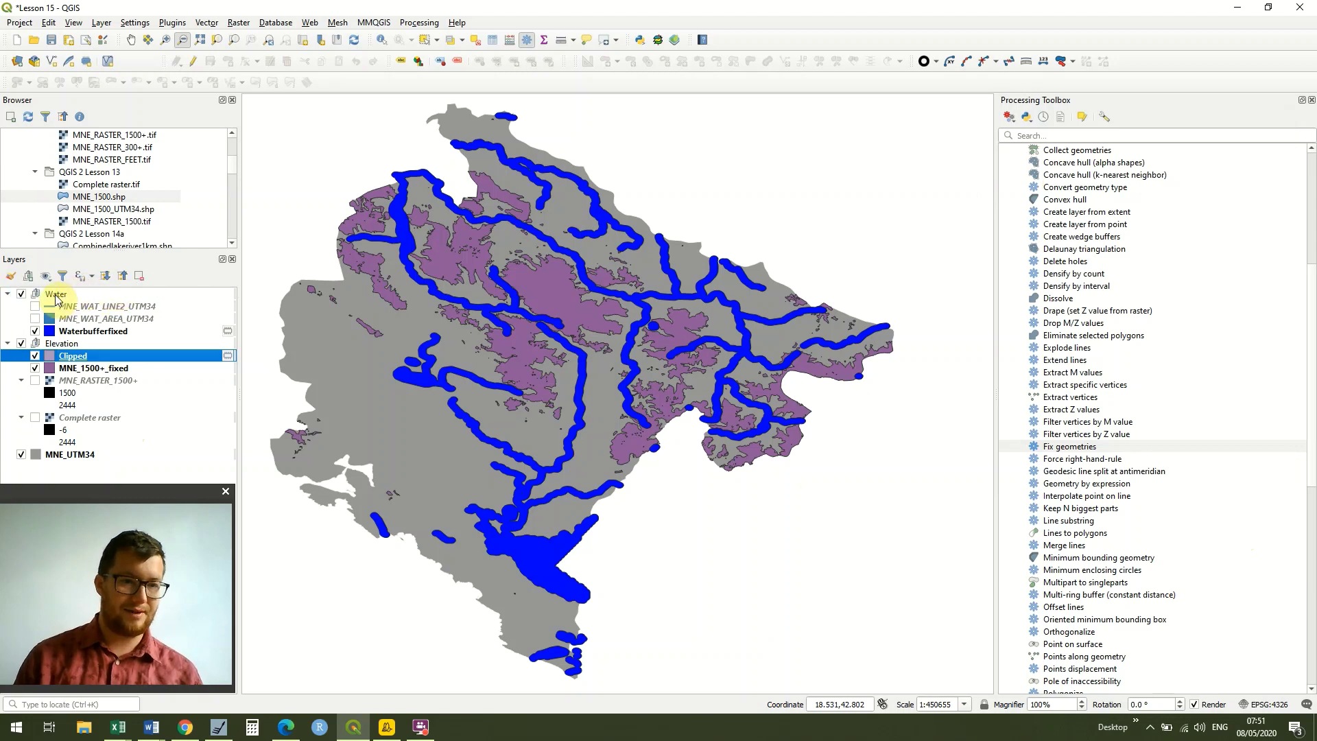
left_click_drag(75, 350, 70, 337)
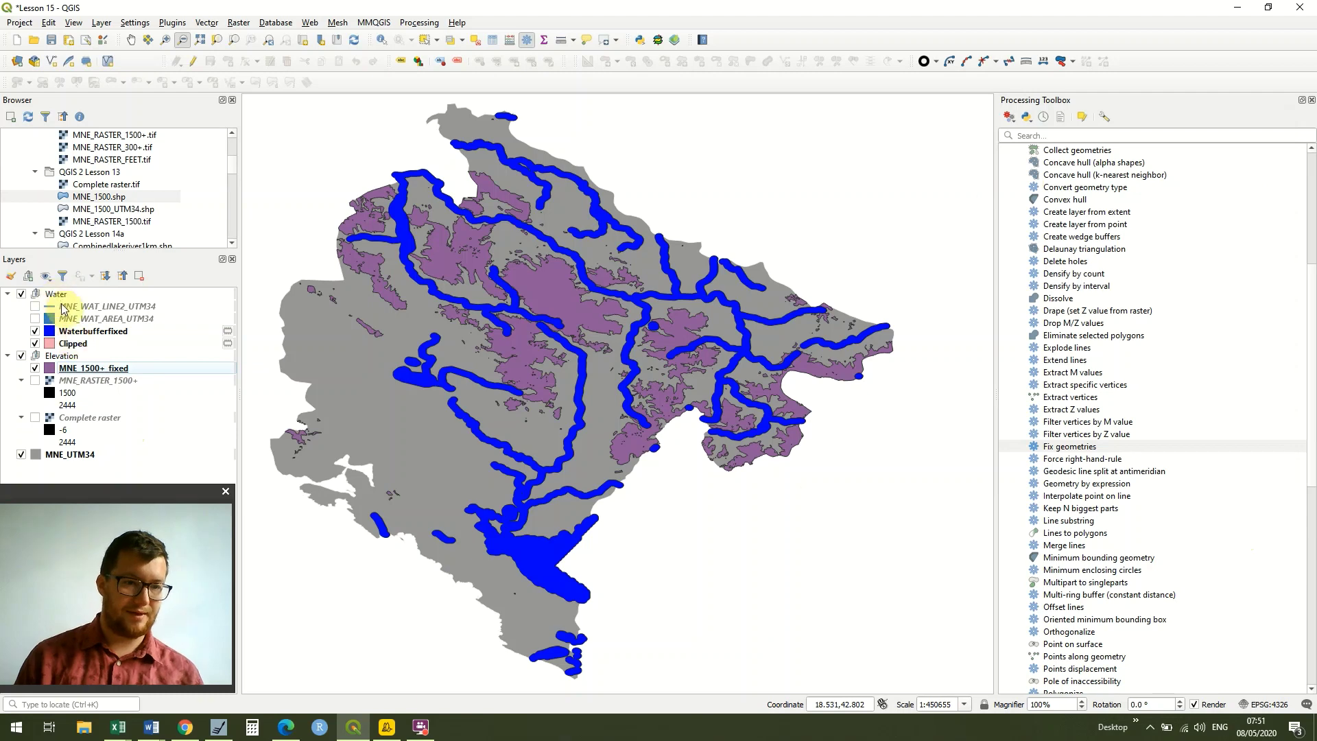
left_click_drag(77, 333, 73, 302)
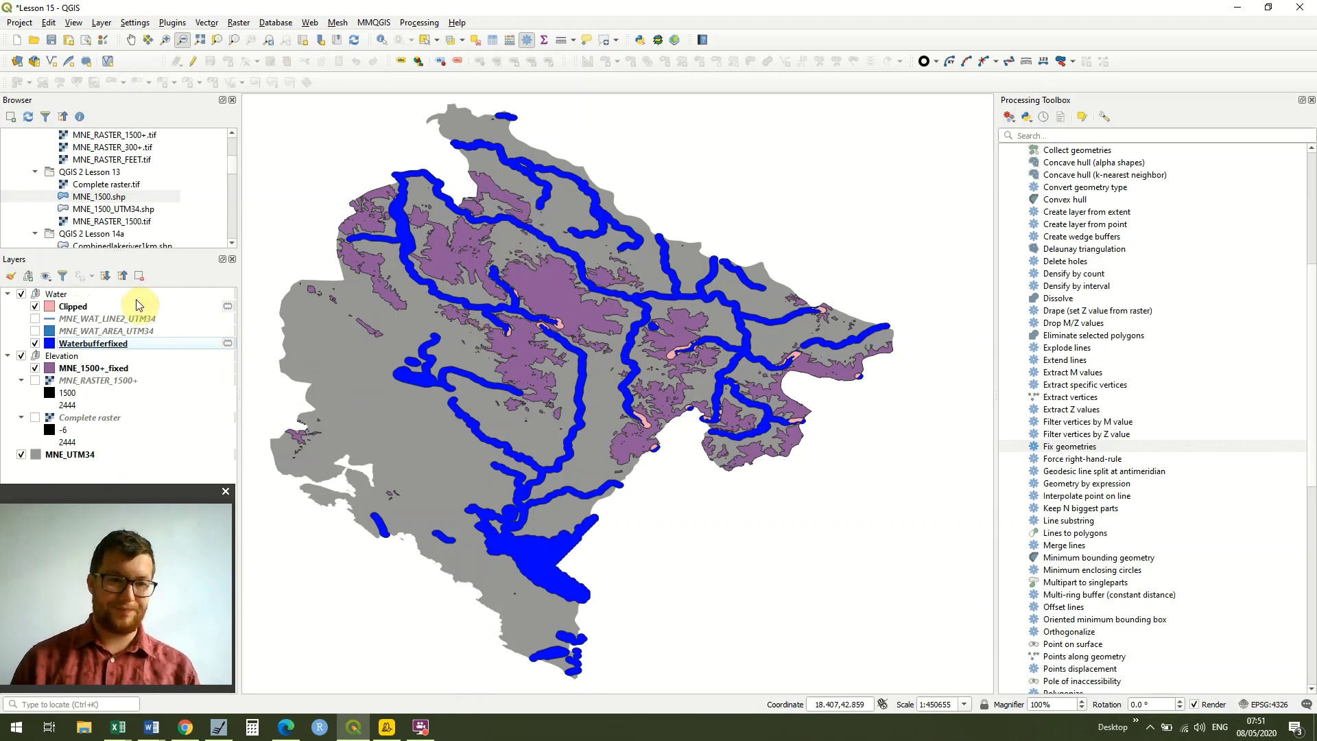
Step: Show the MNE_WAT_LINE2_UTM34 rivers and MNE_WAT_AREA_UTM34 lakes, and fill MNE_1500+_fixed plain green
left_click(35, 319)
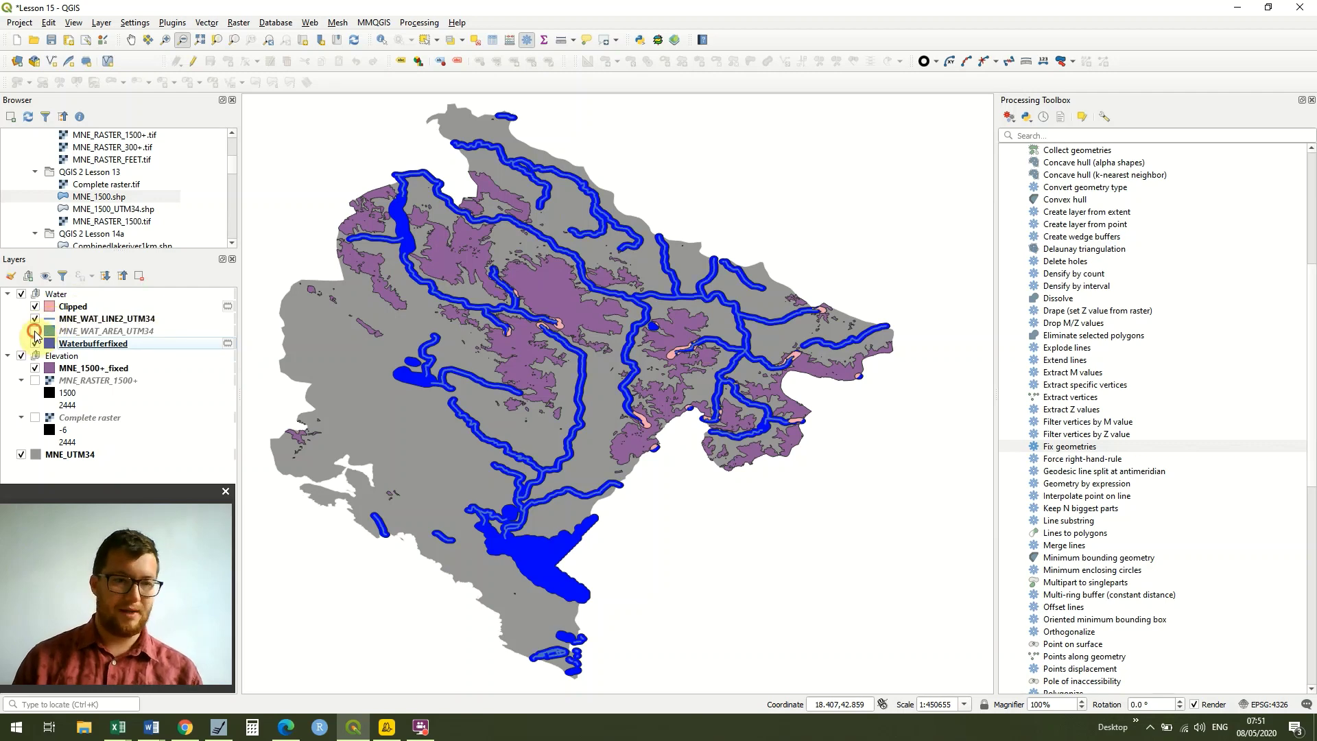
left_click(35, 331)
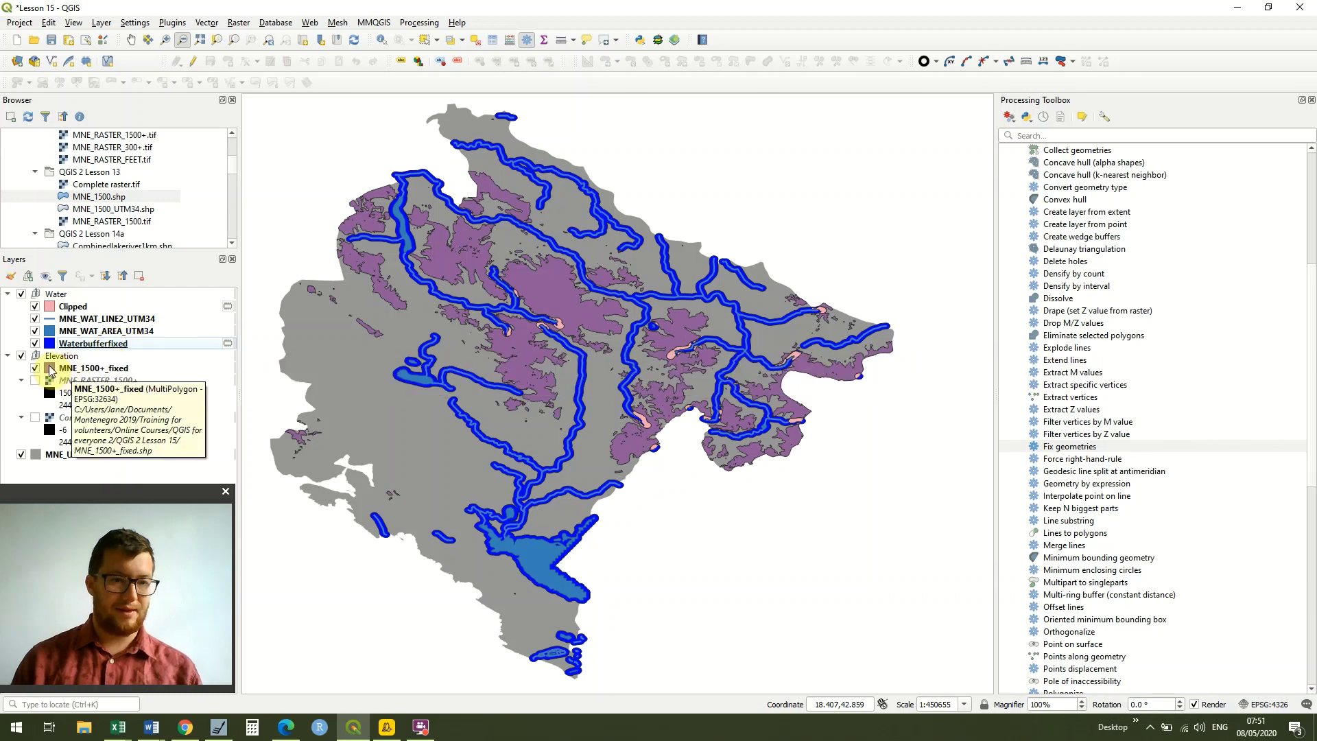
left_click(49, 369)
double_click(48, 365)
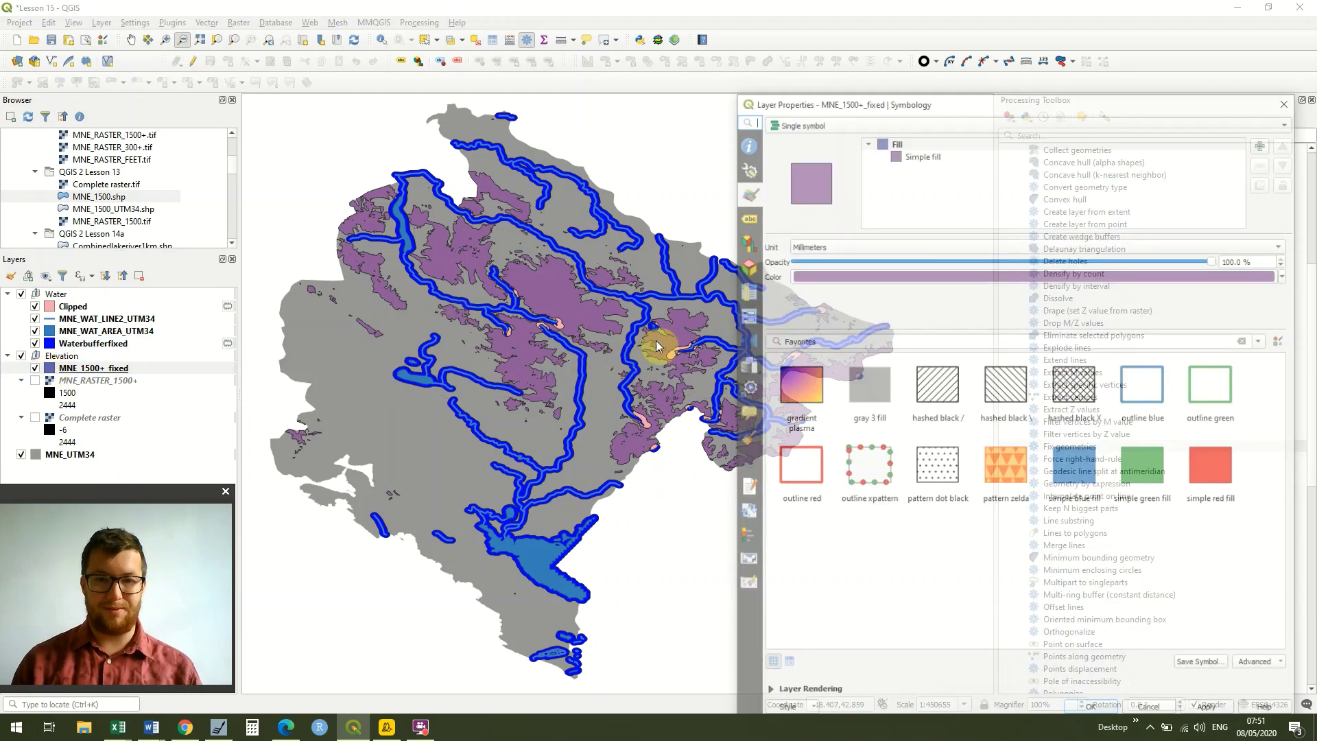
left_click(1147, 471)
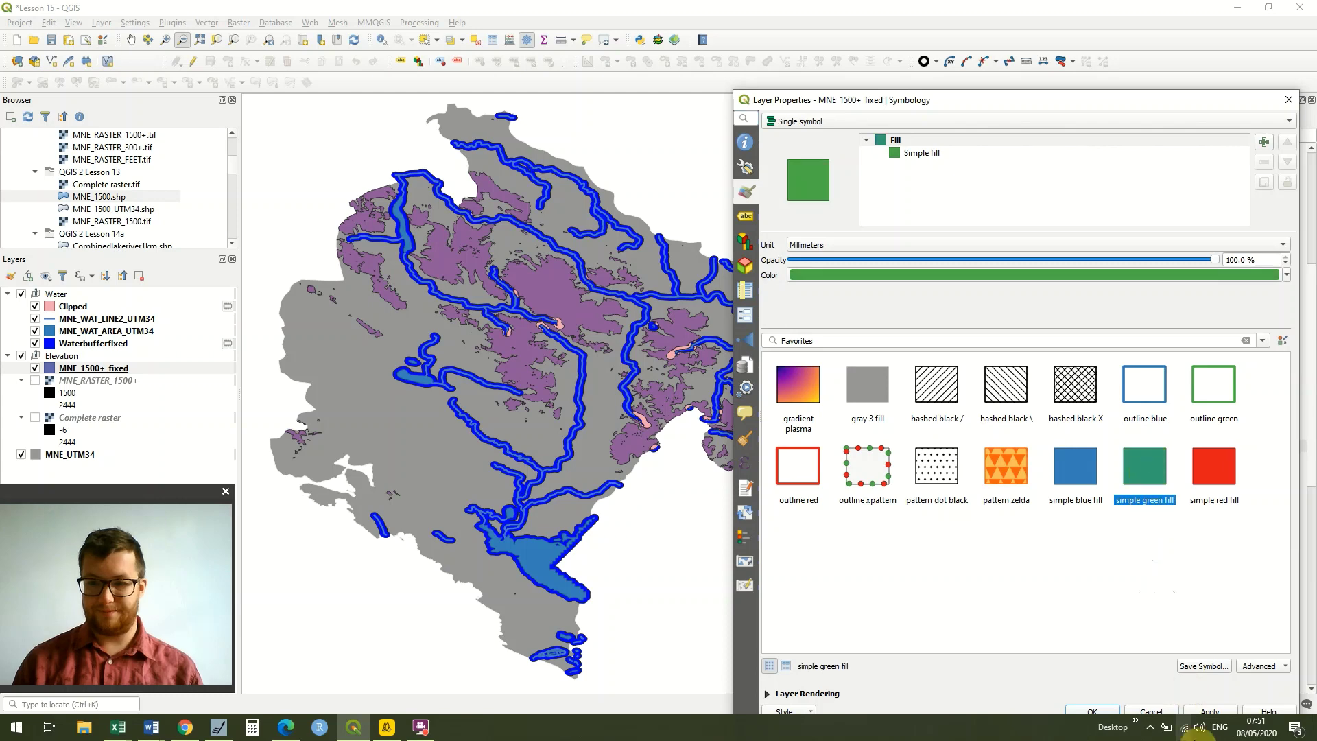
left_click(1212, 711)
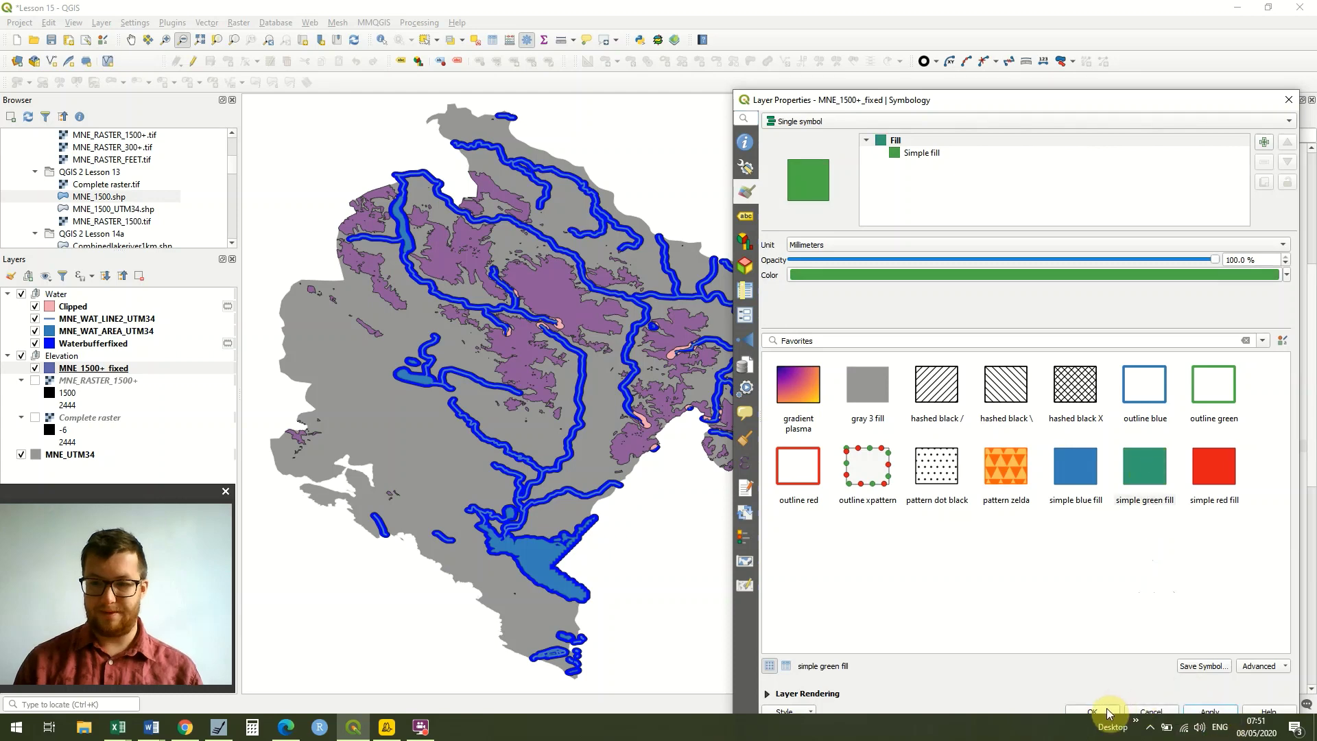
left_click(1106, 713)
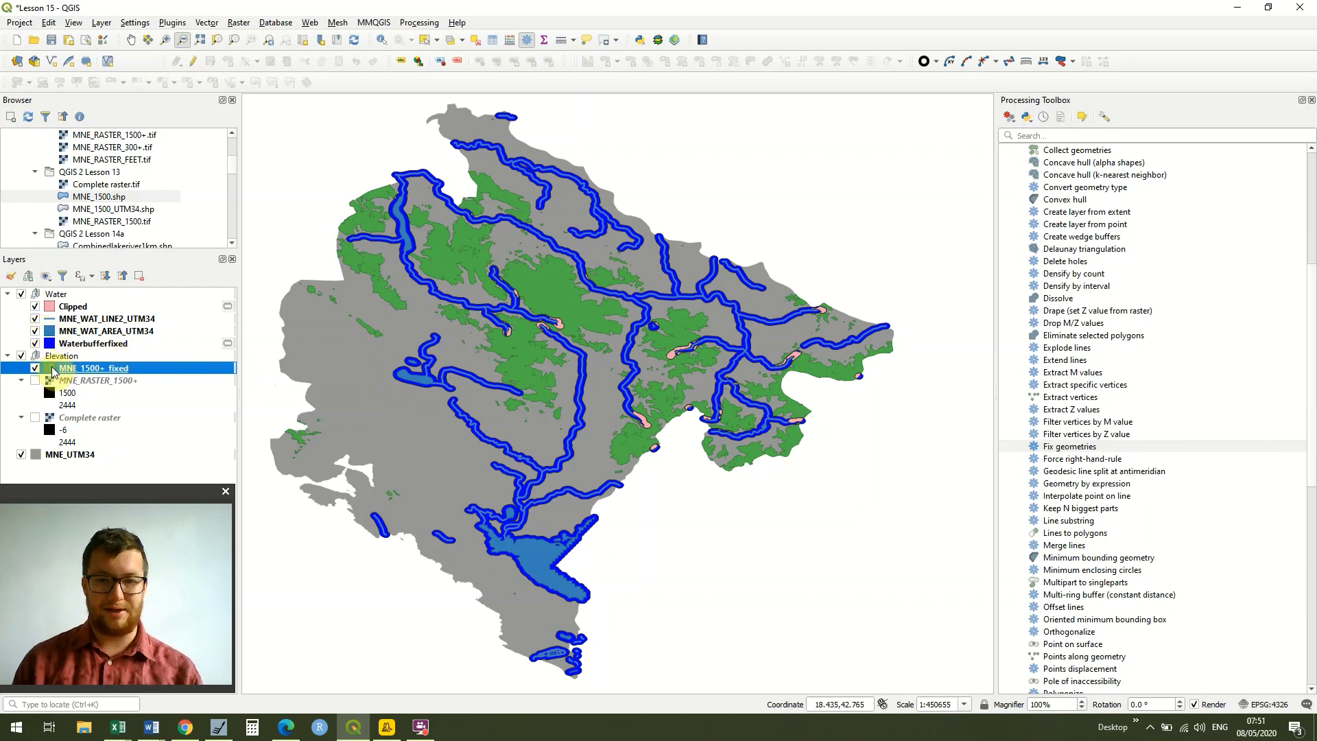
Step: Set the MNE_1500+_fixed layer's opacity to 50%
double_click(52, 368)
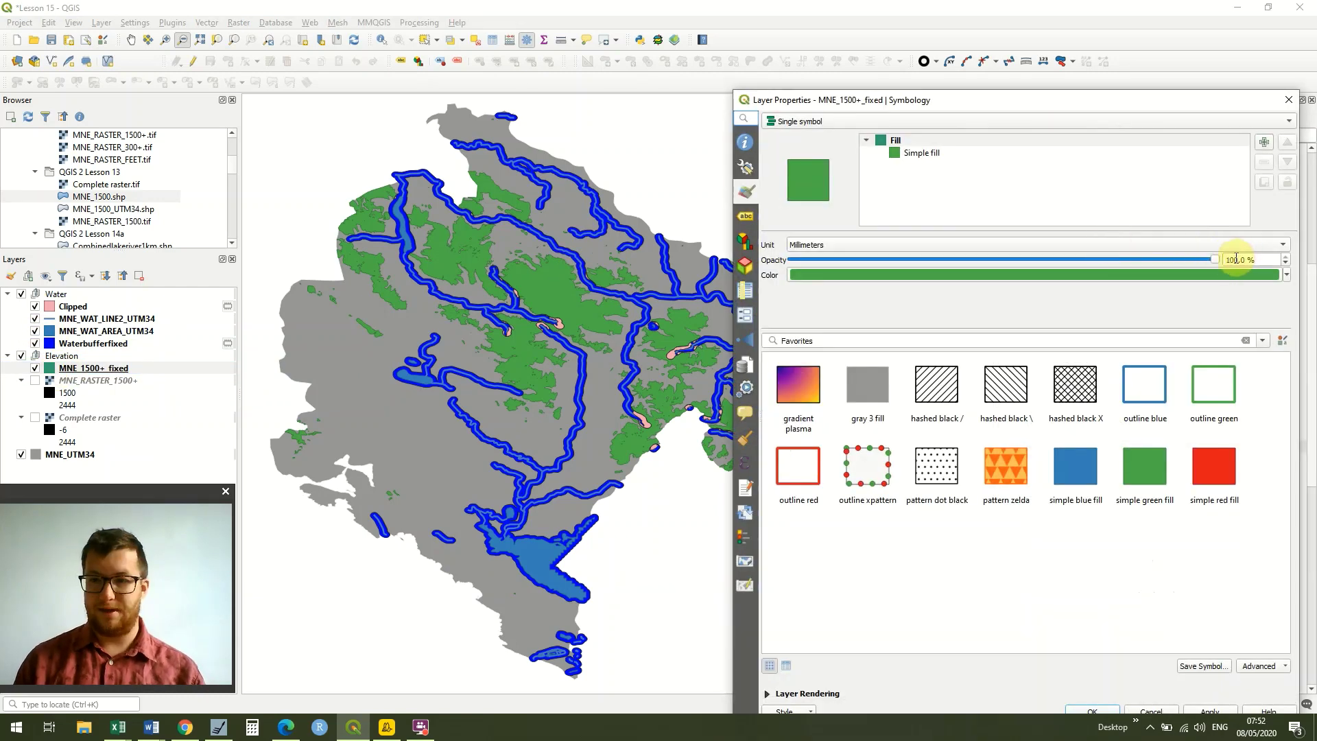
left_click(1232, 259)
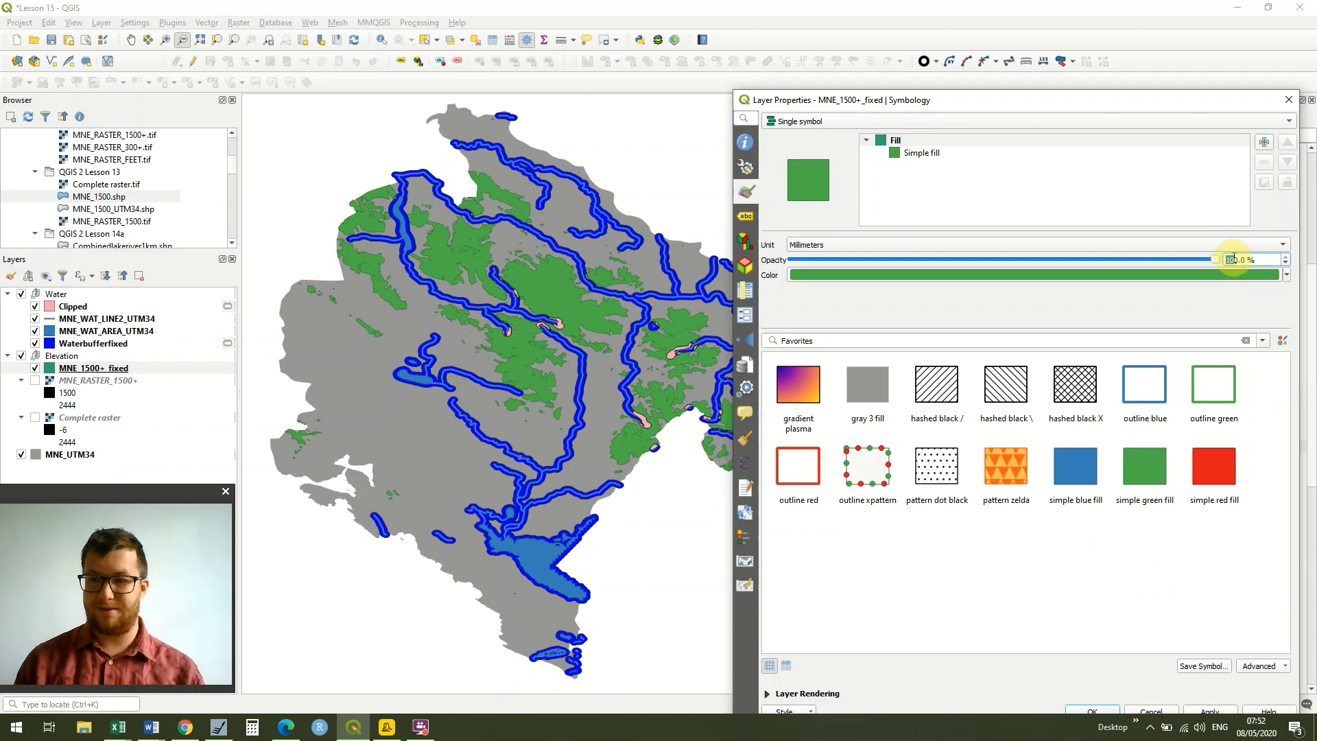
type("5")
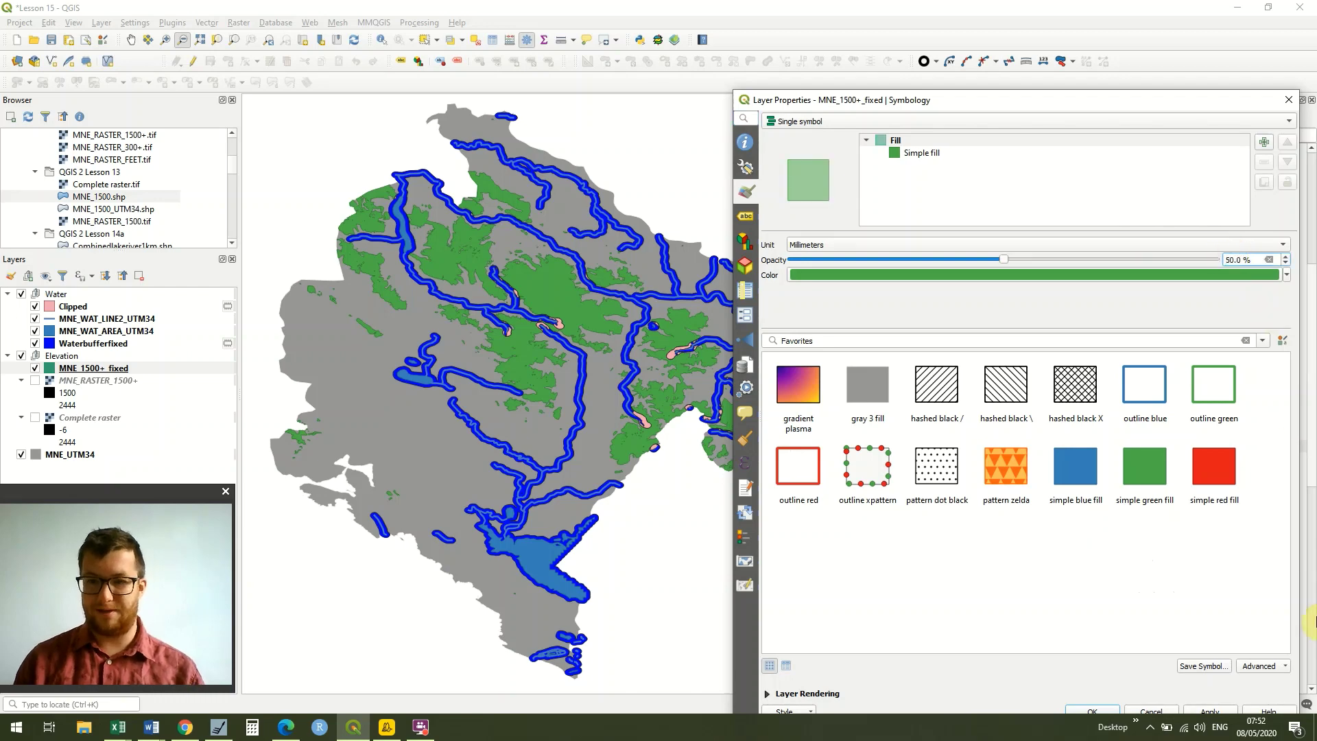
left_click(1200, 713)
left_click(1113, 711)
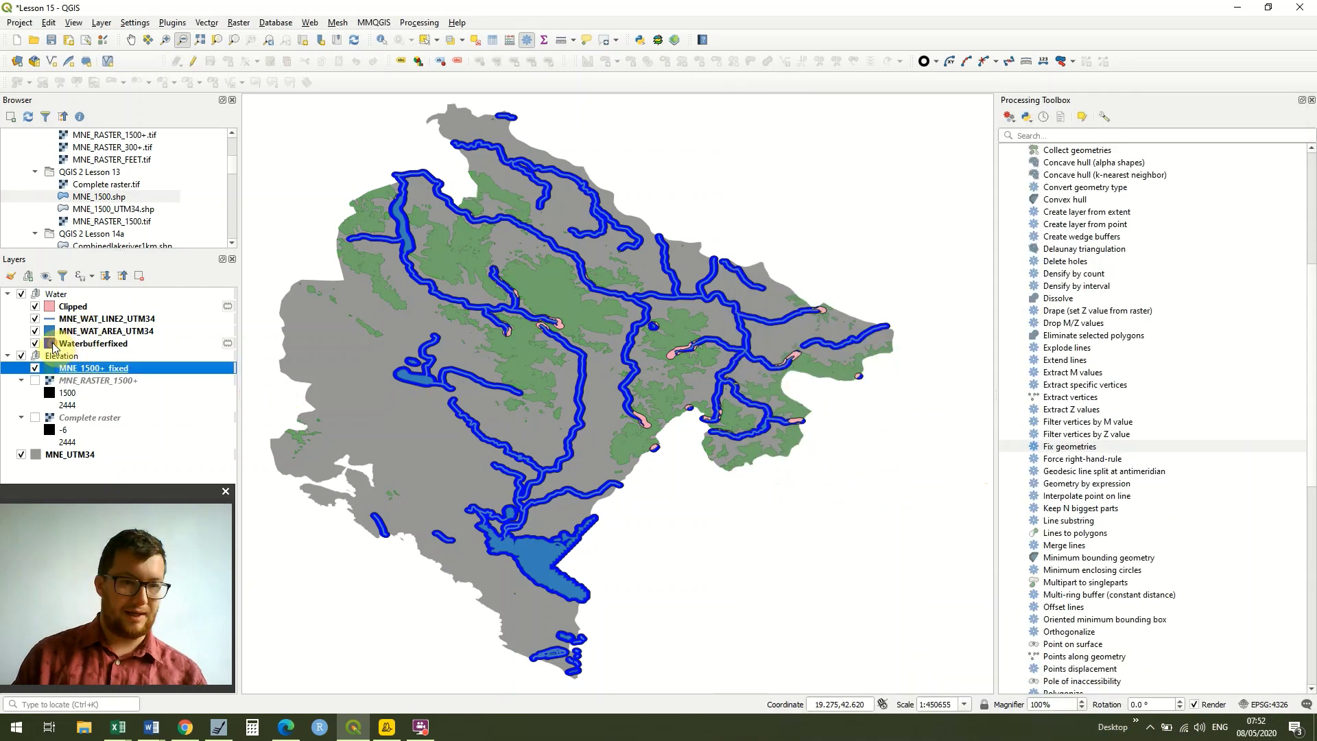
Step: Set the Waterbufferfixed buffer layer's opacity to 50%
double_click(54, 347)
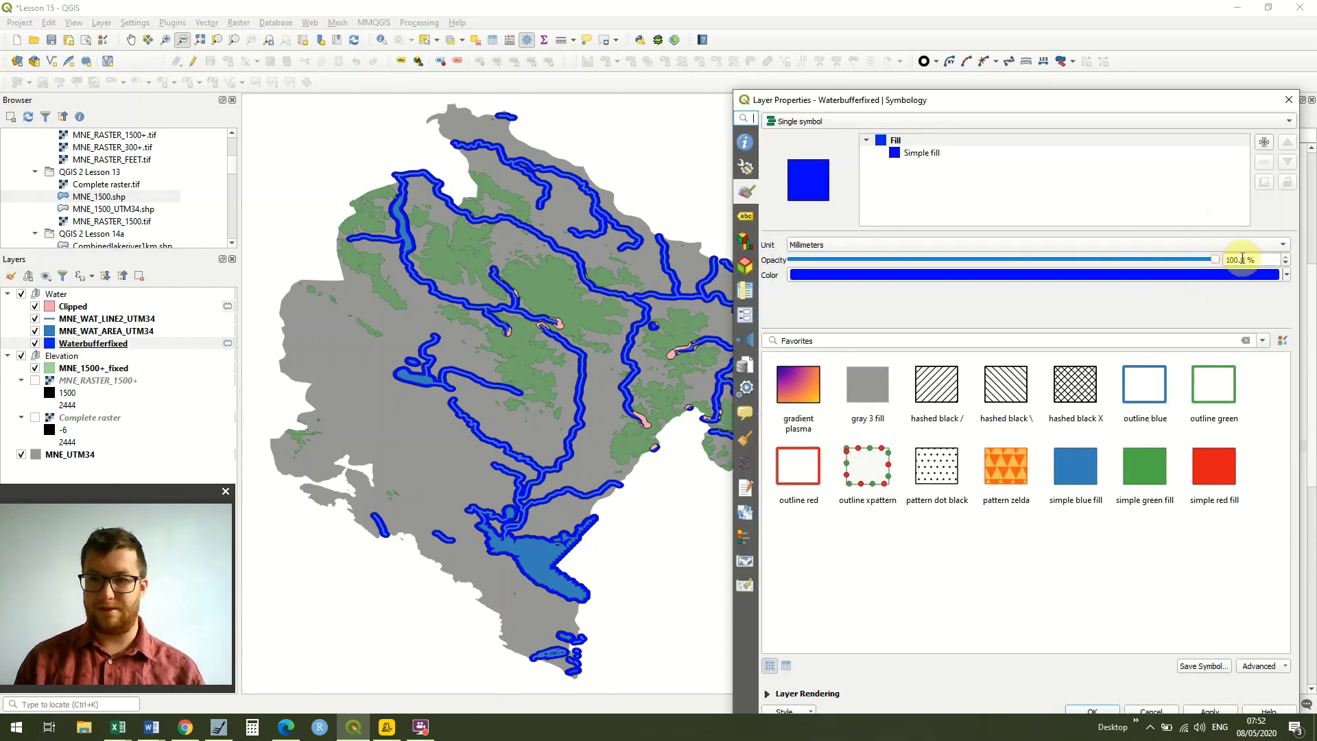
left_click_drag(1241, 259, 1218, 260)
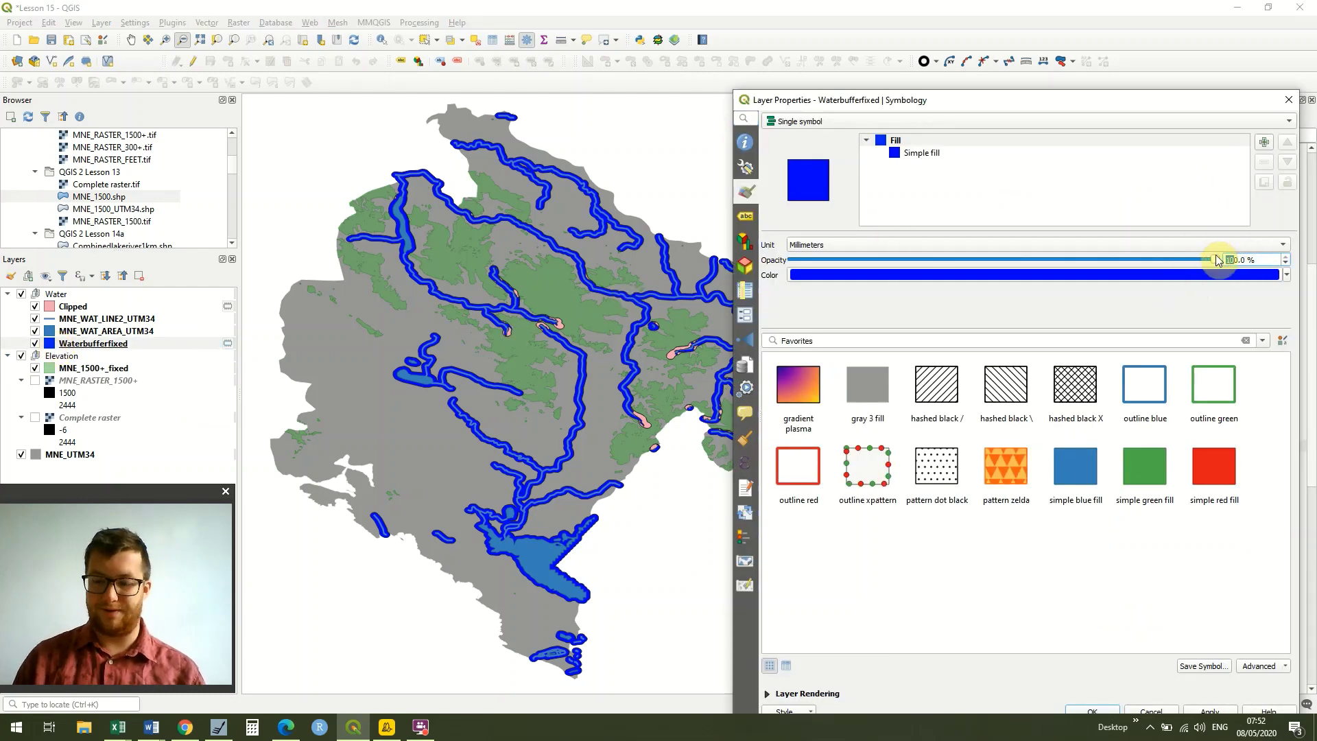
type("50")
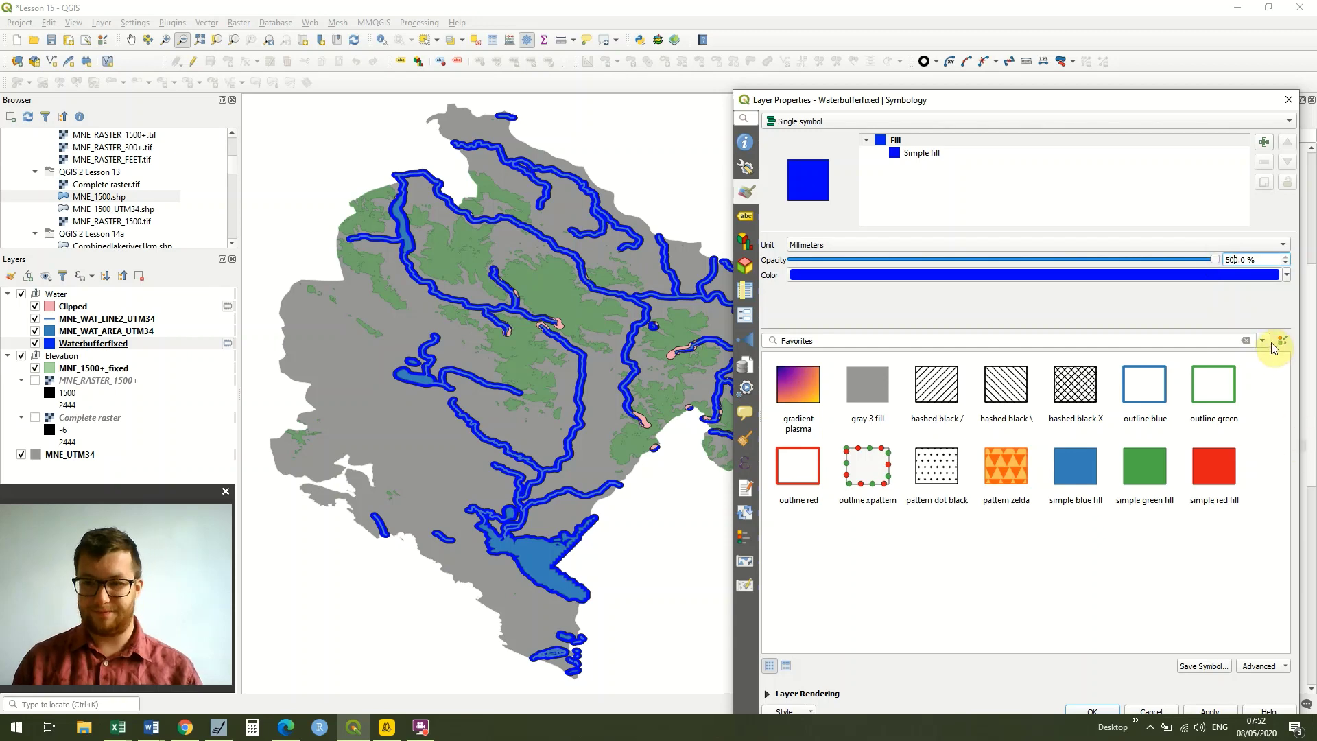
key("Return")
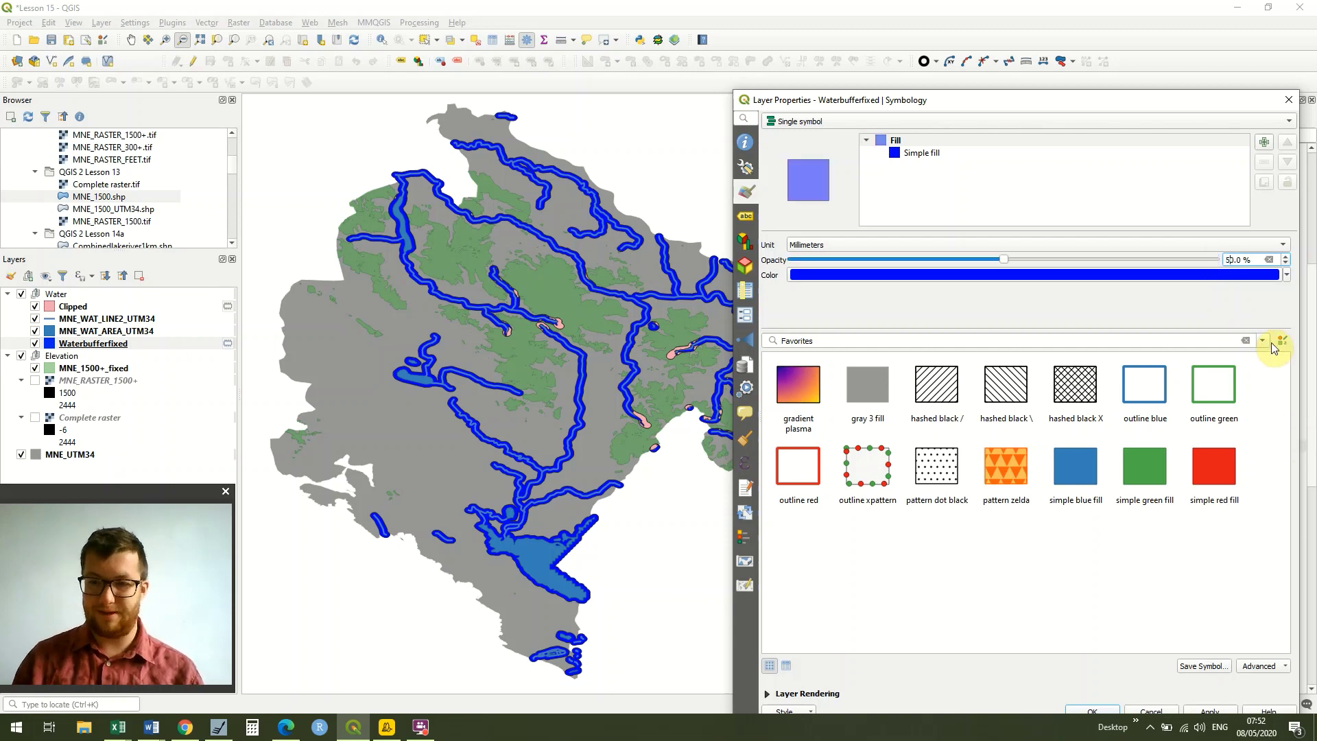
left_click(1208, 711)
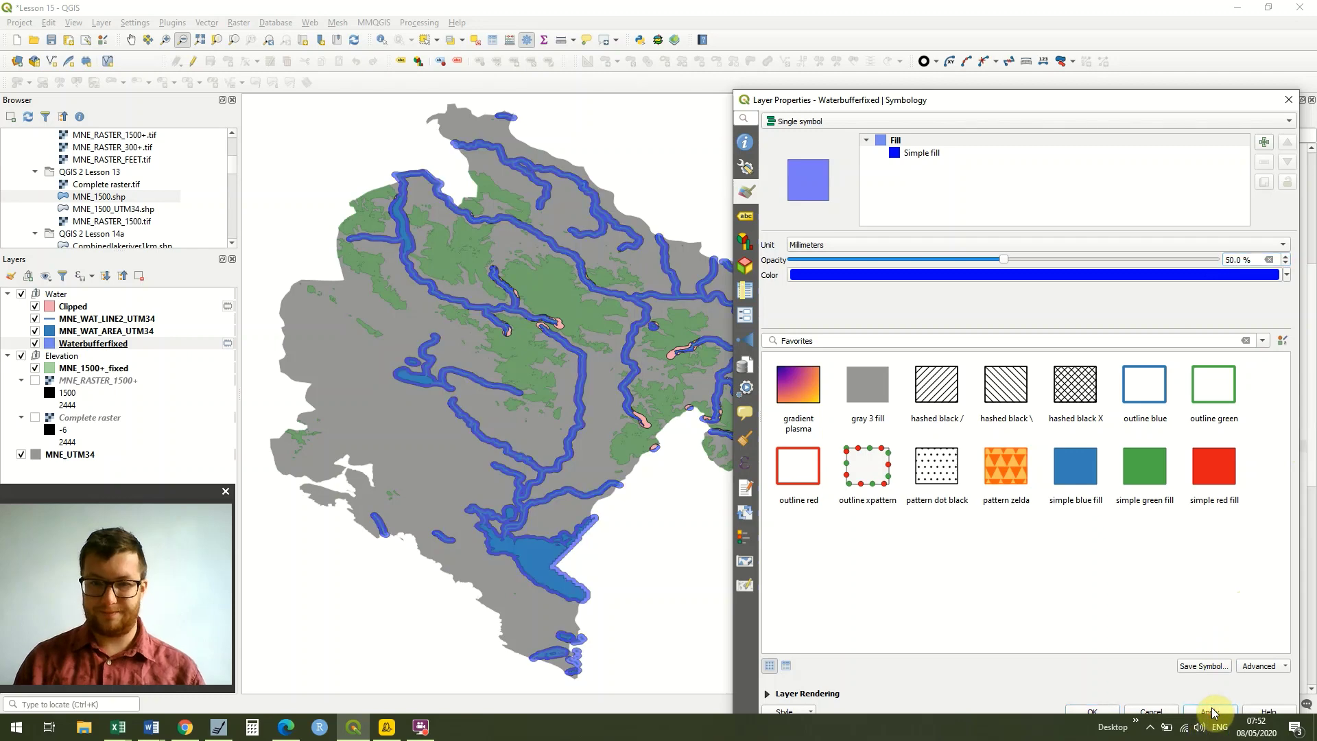
left_click(1112, 714)
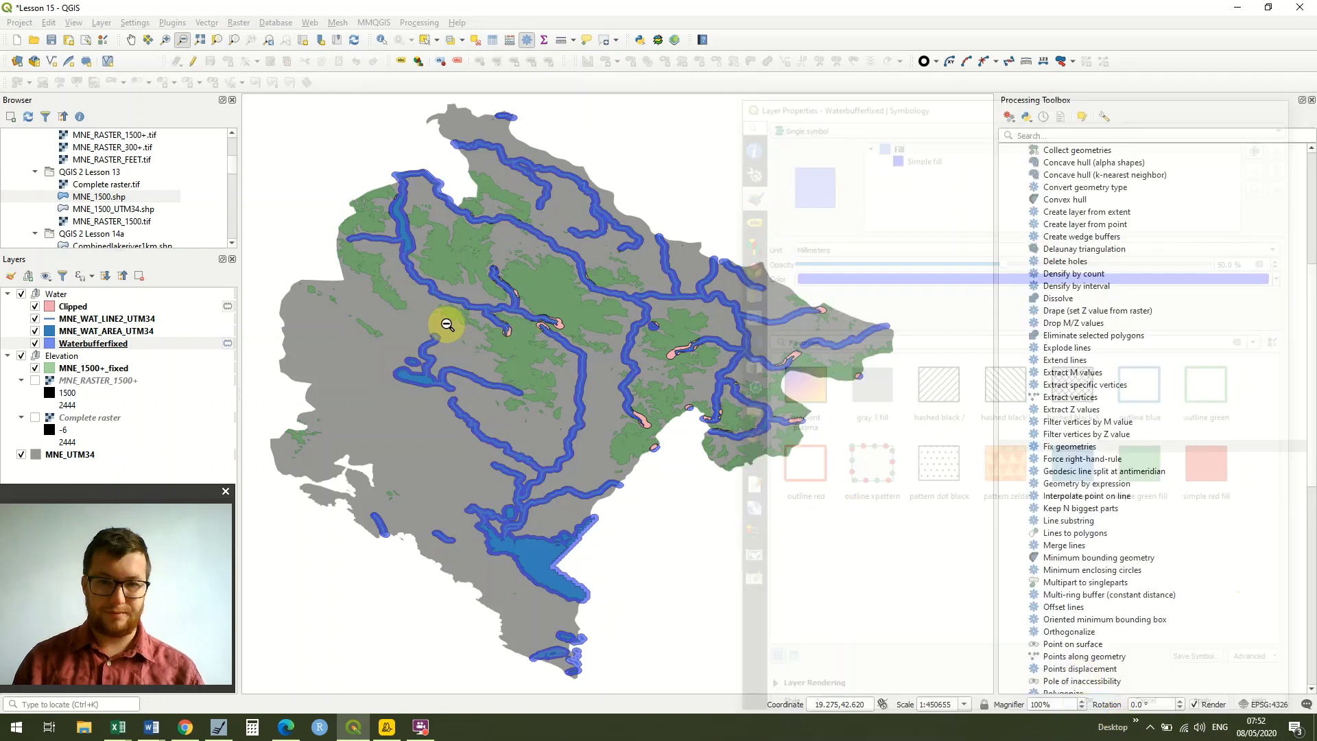
Step: Give the Clipped habitat areas a simple solid red fill
double_click(54, 307)
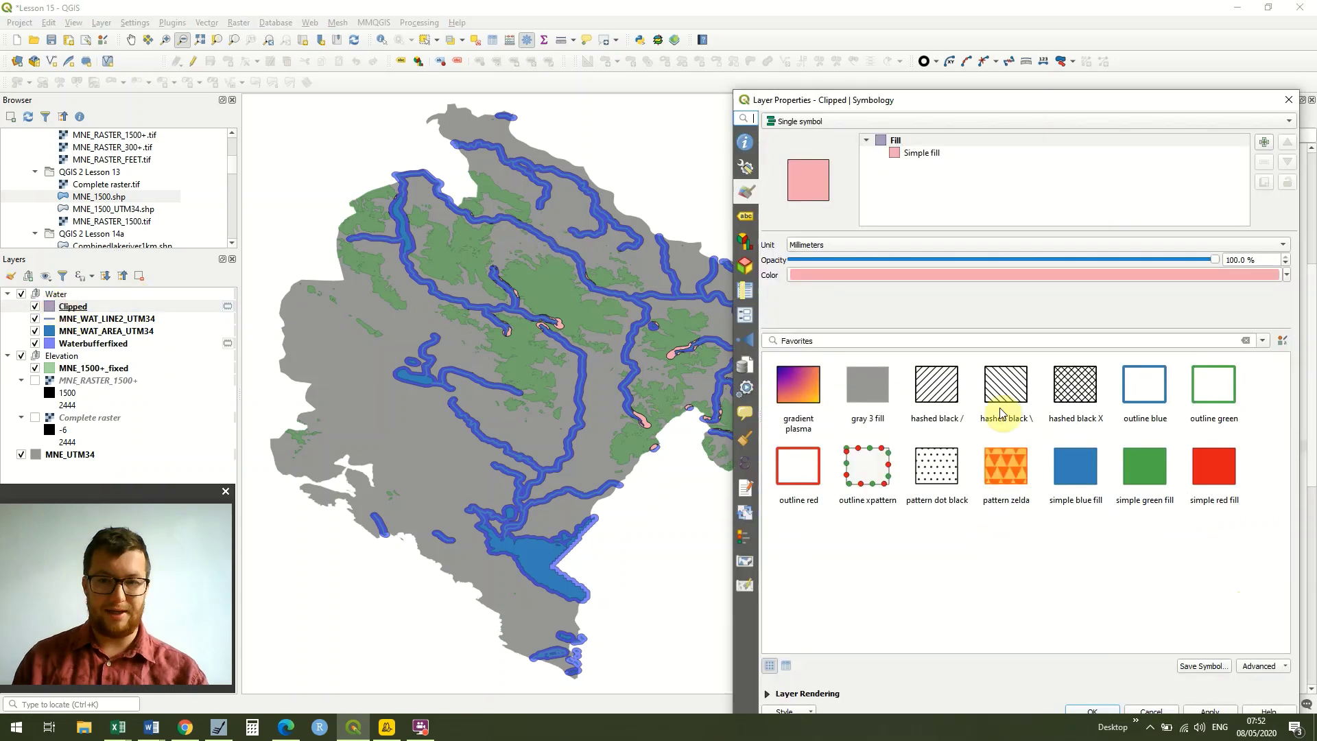
left_click(1227, 480)
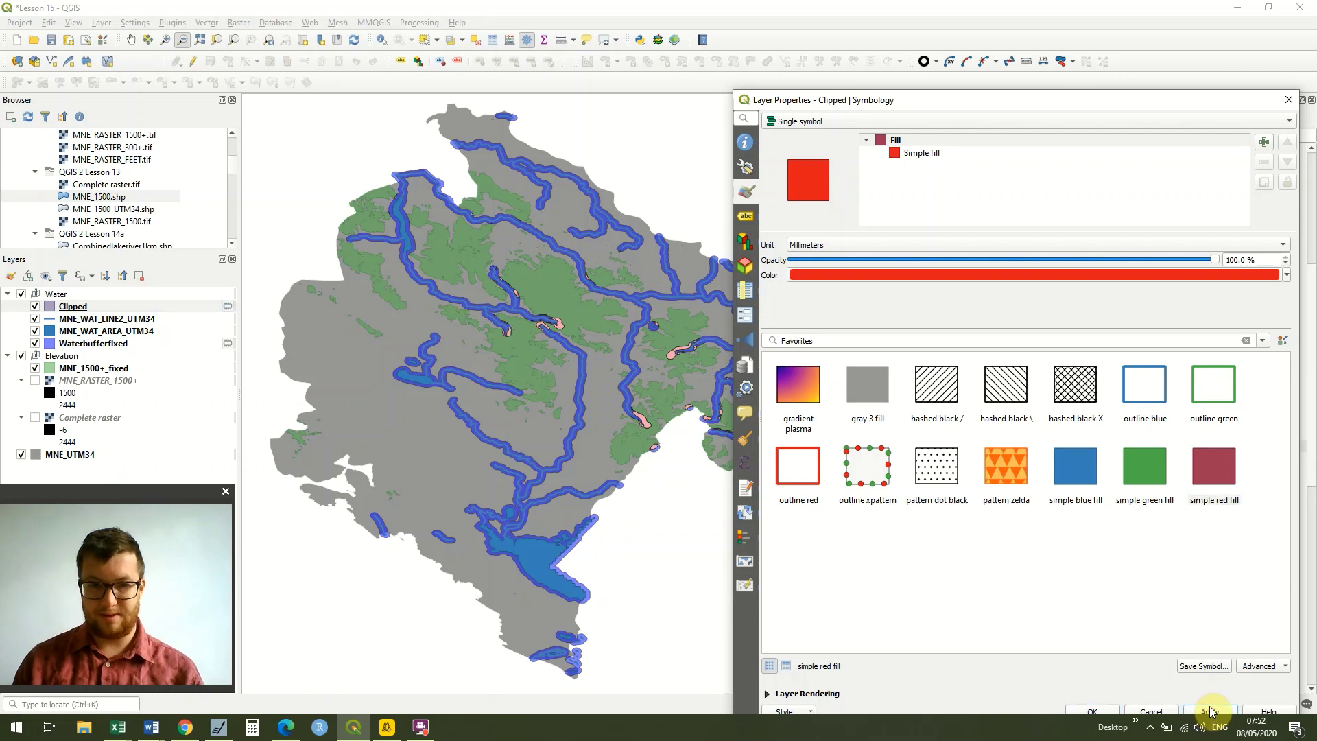
left_click(1209, 711)
left_click(1104, 711)
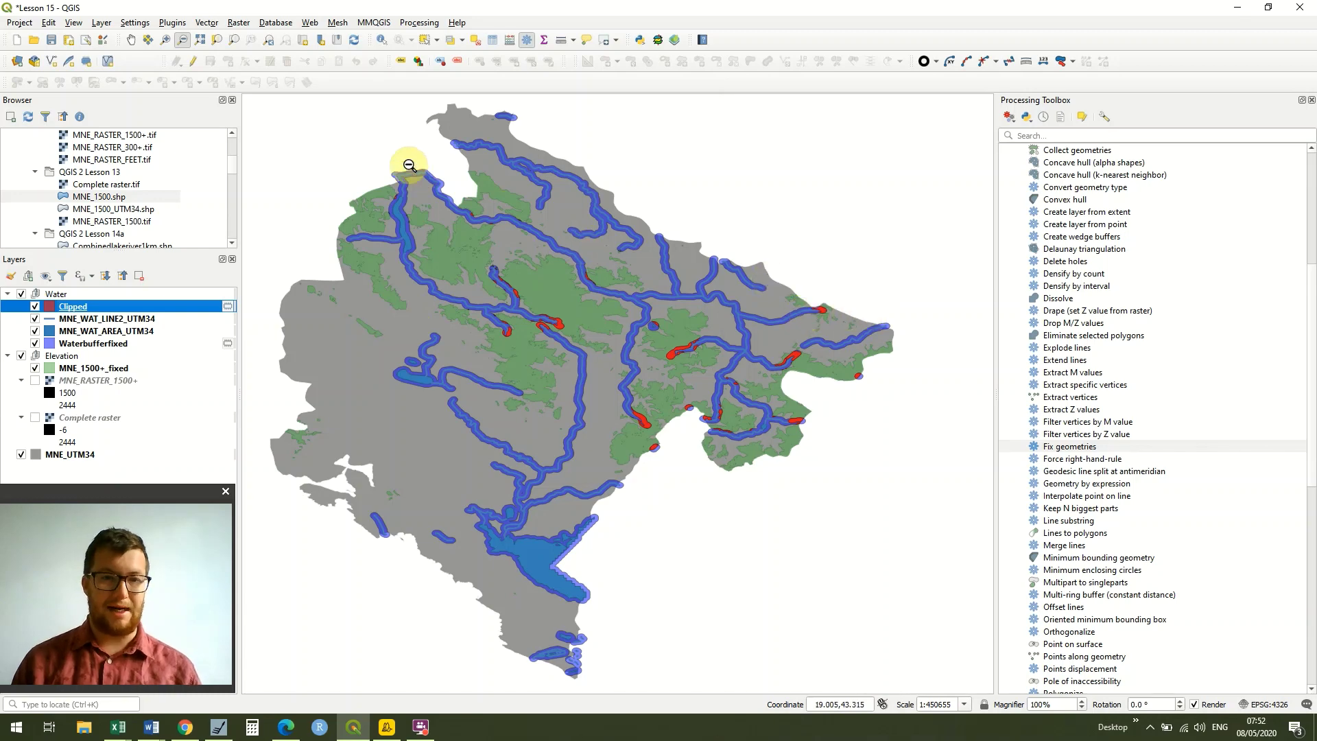
left_click(166, 40)
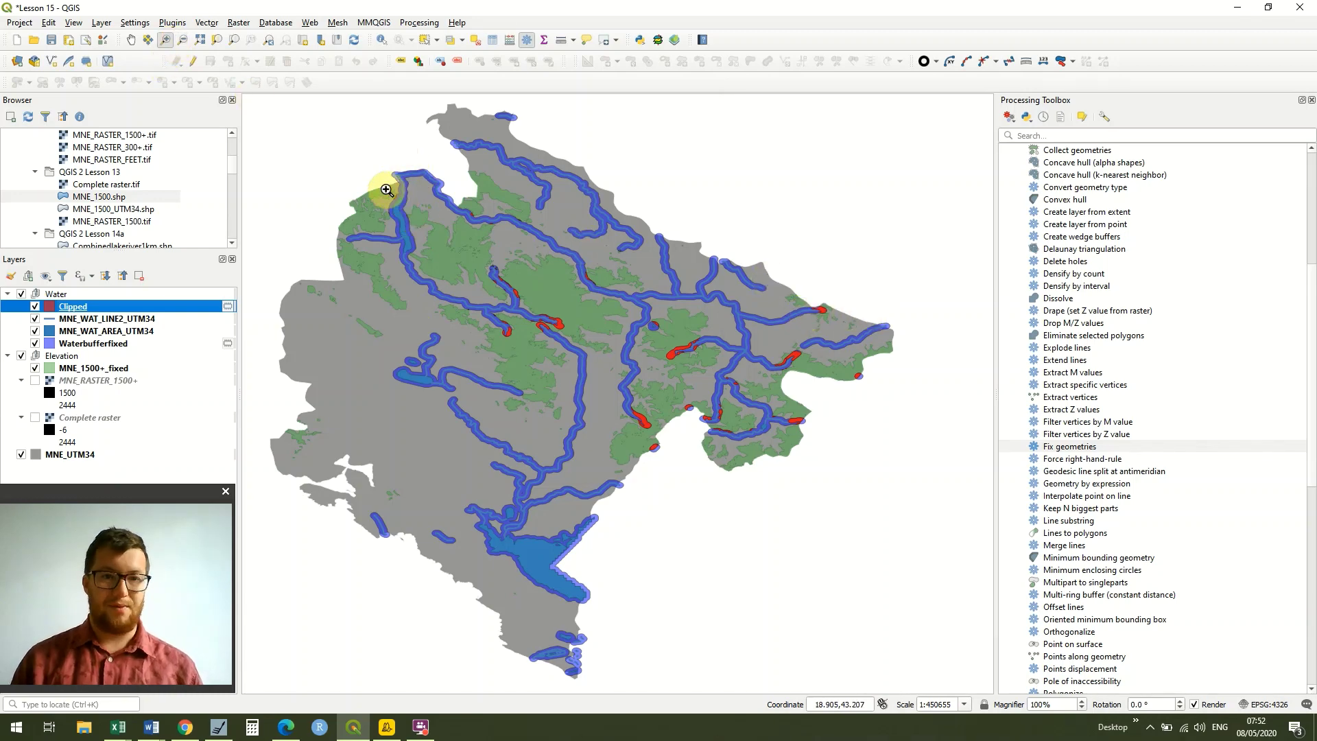
left_click_drag(384, 186, 868, 473)
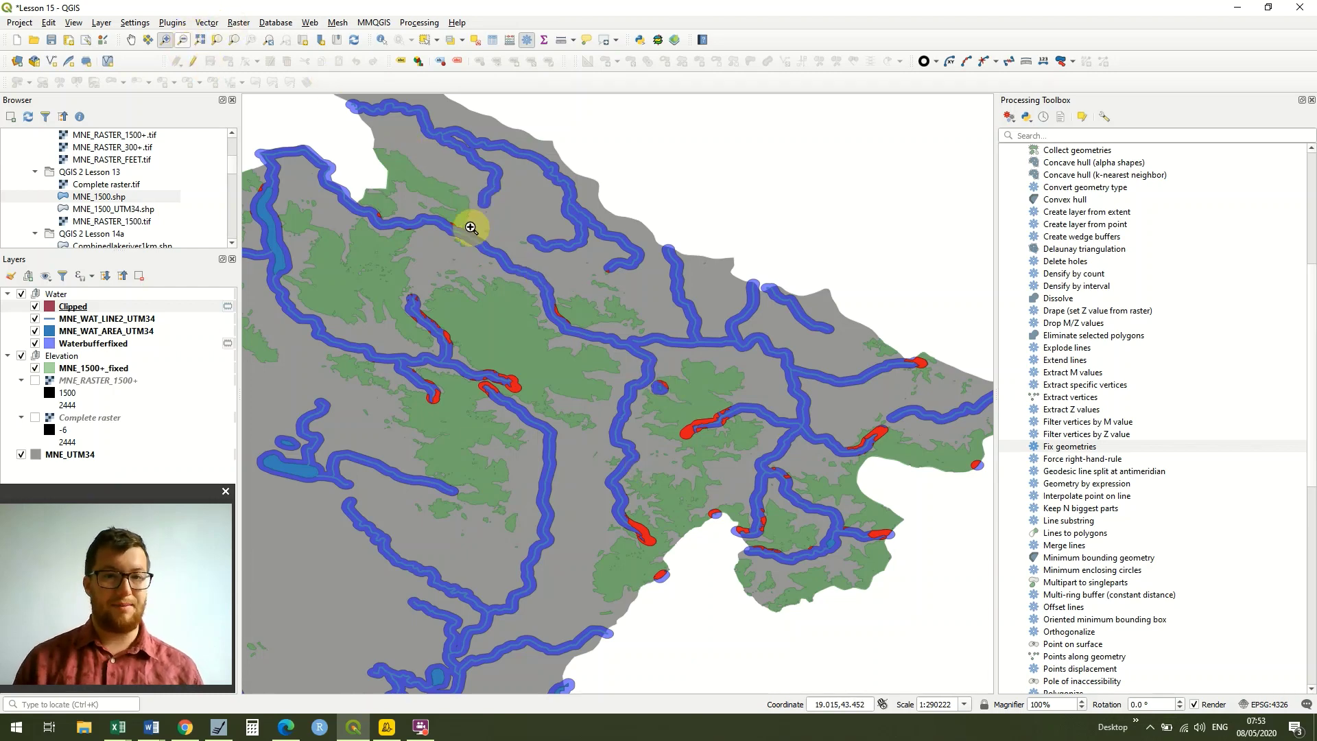
left_click_drag(371, 198, 647, 394)
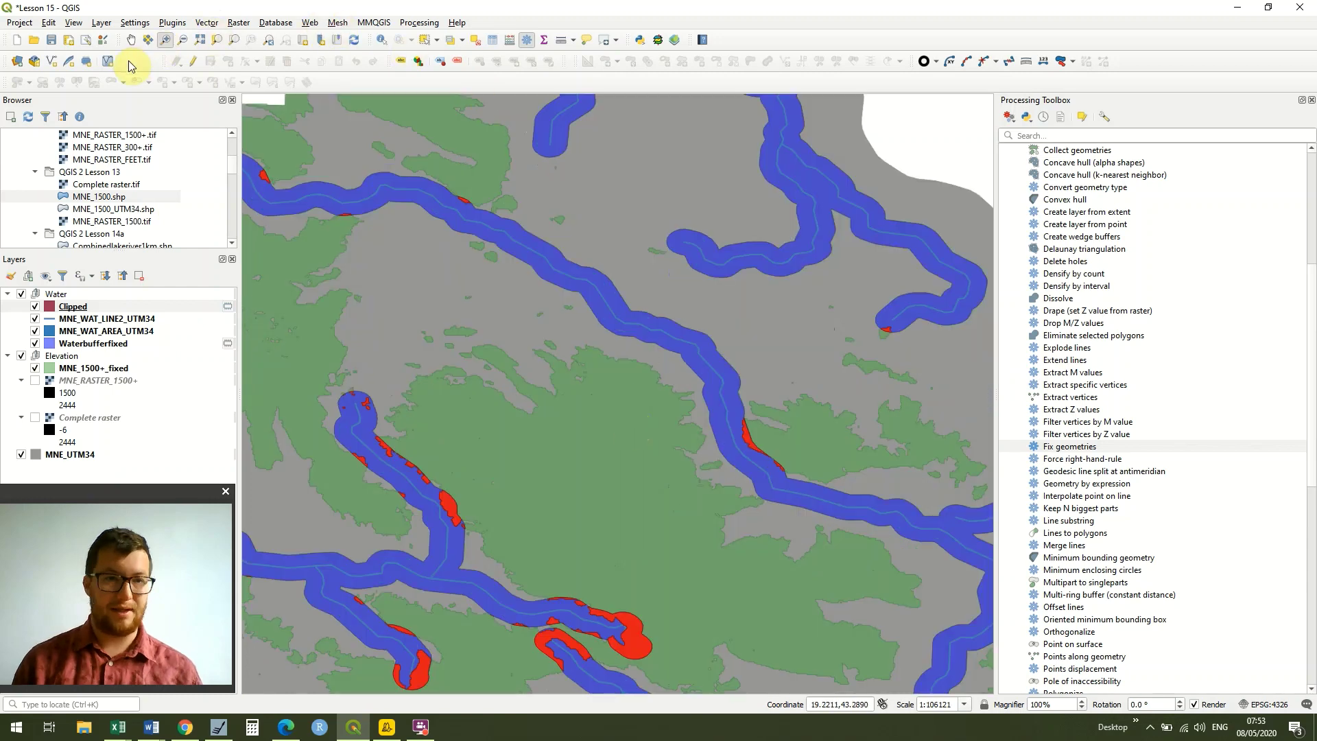
left_click_drag(626, 551, 162, 38)
left_click(387, 300)
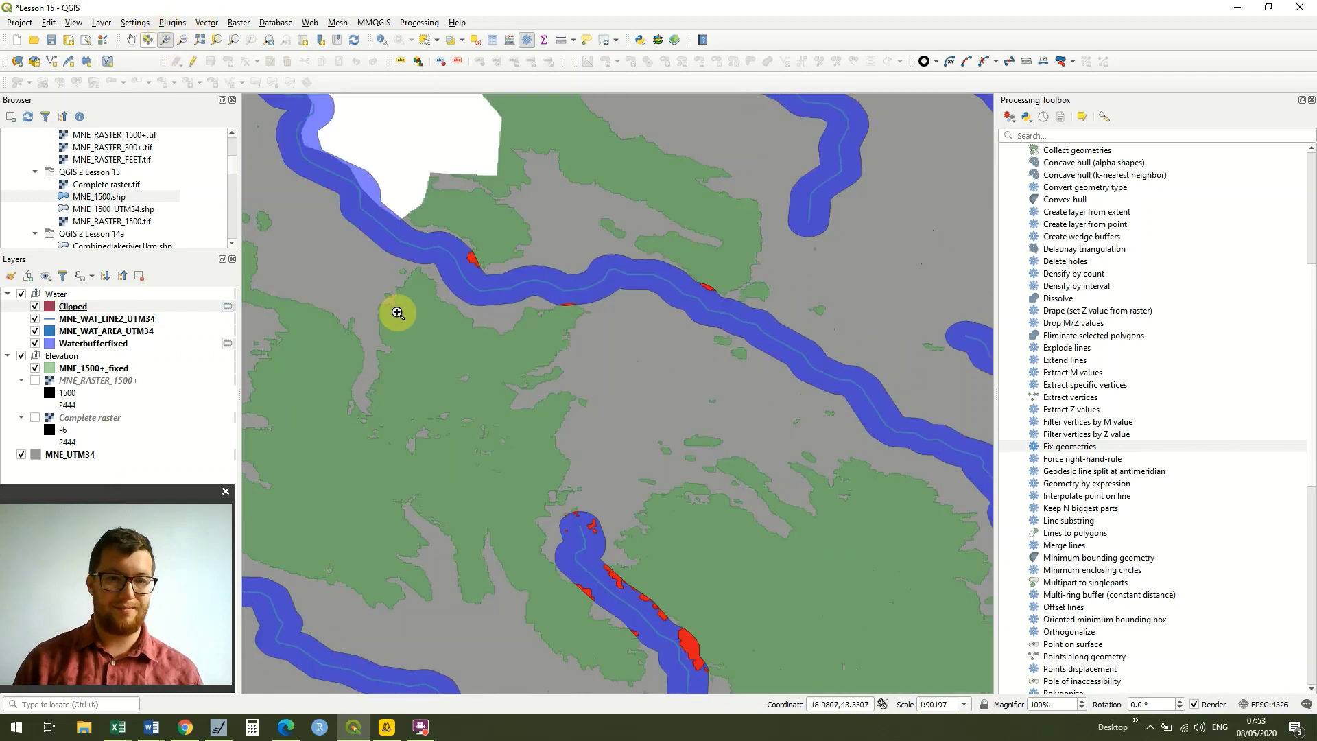
left_click(129, 39)
left_click_drag(676, 532, 596, 329)
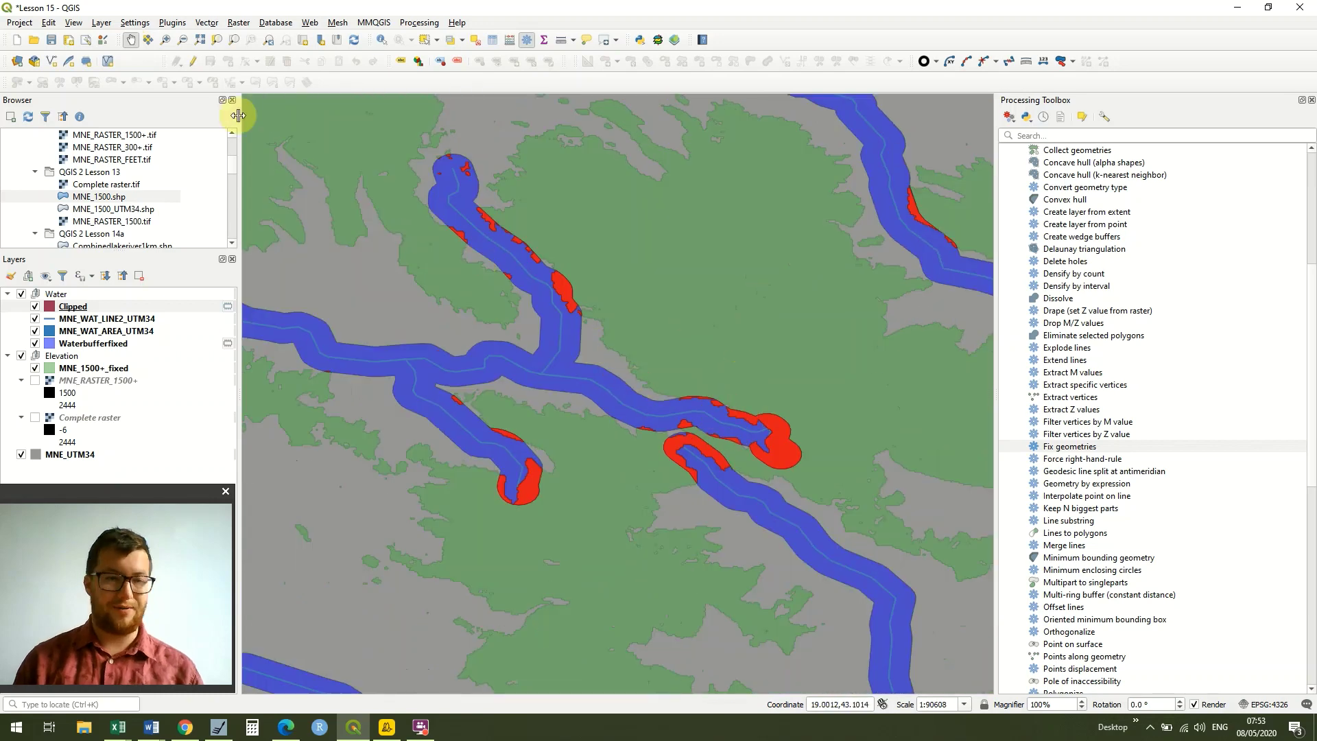
left_click(181, 40)
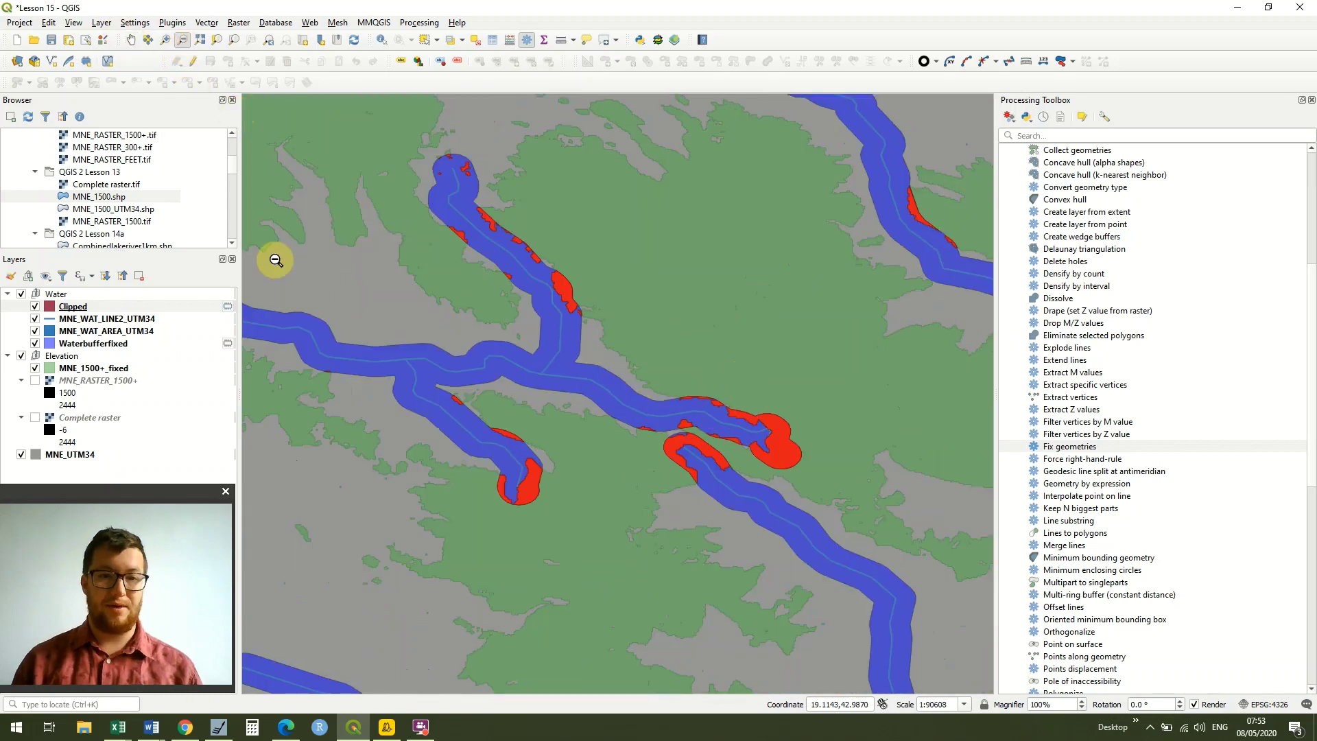
left_click(76, 454)
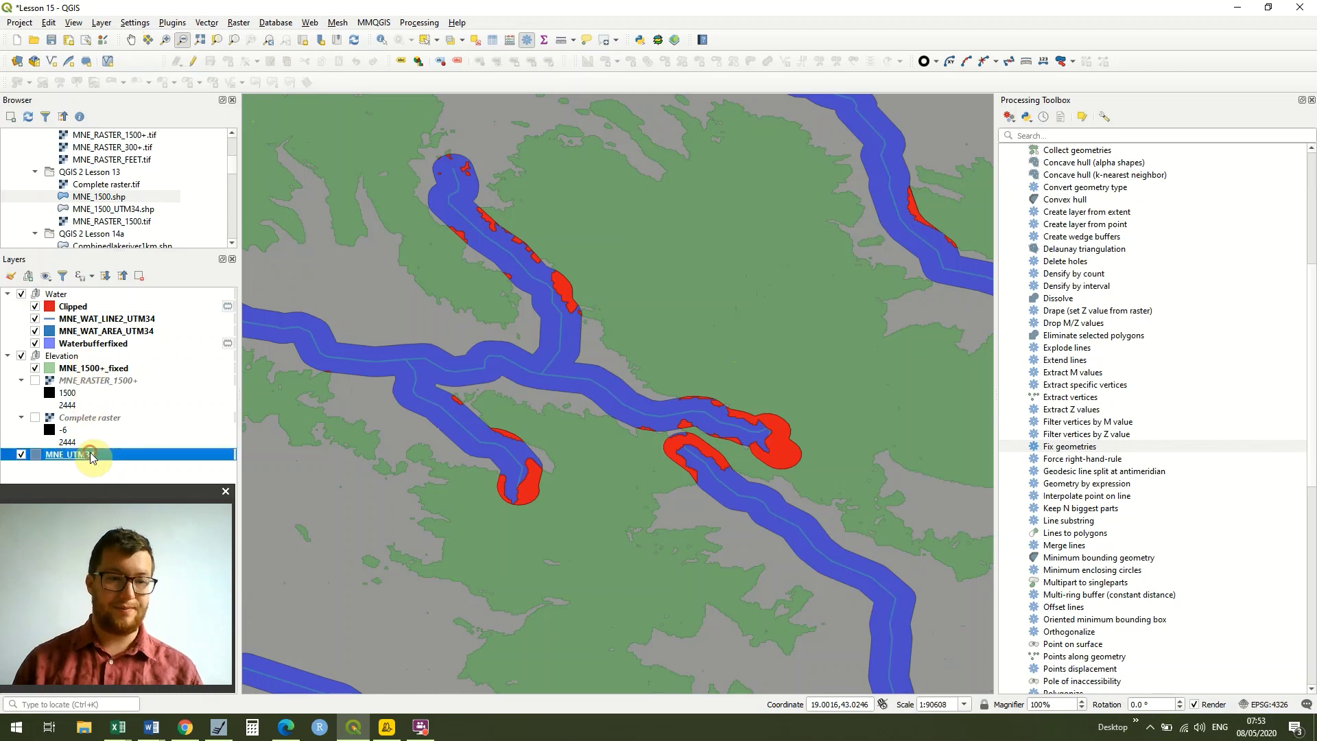
right_click(89, 454)
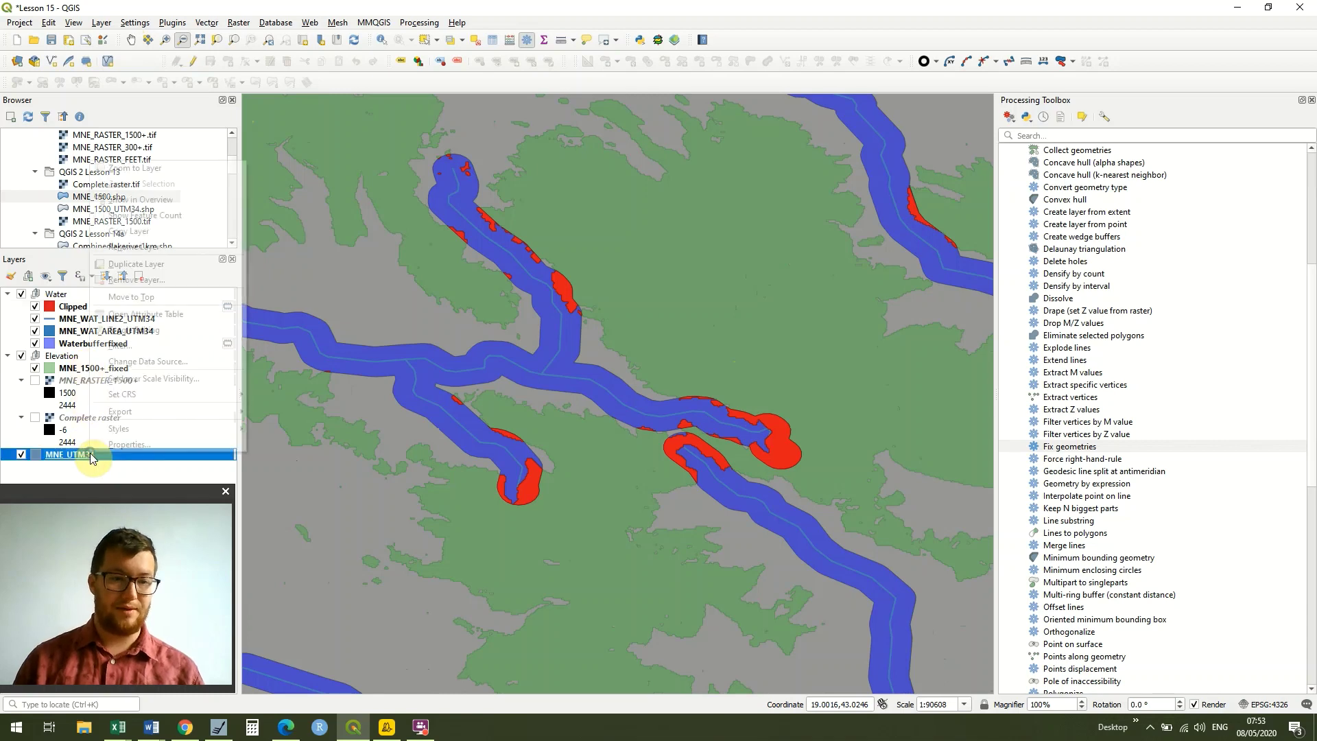
left_click(166, 169)
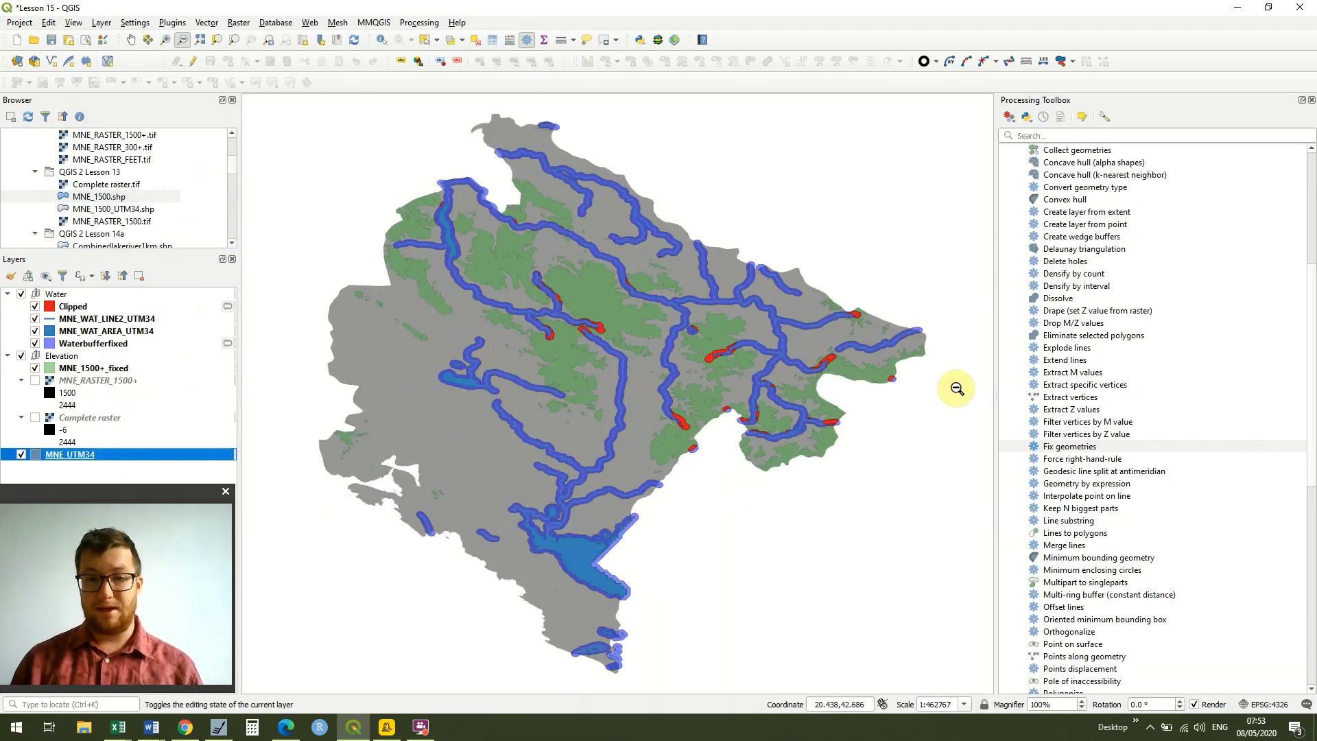